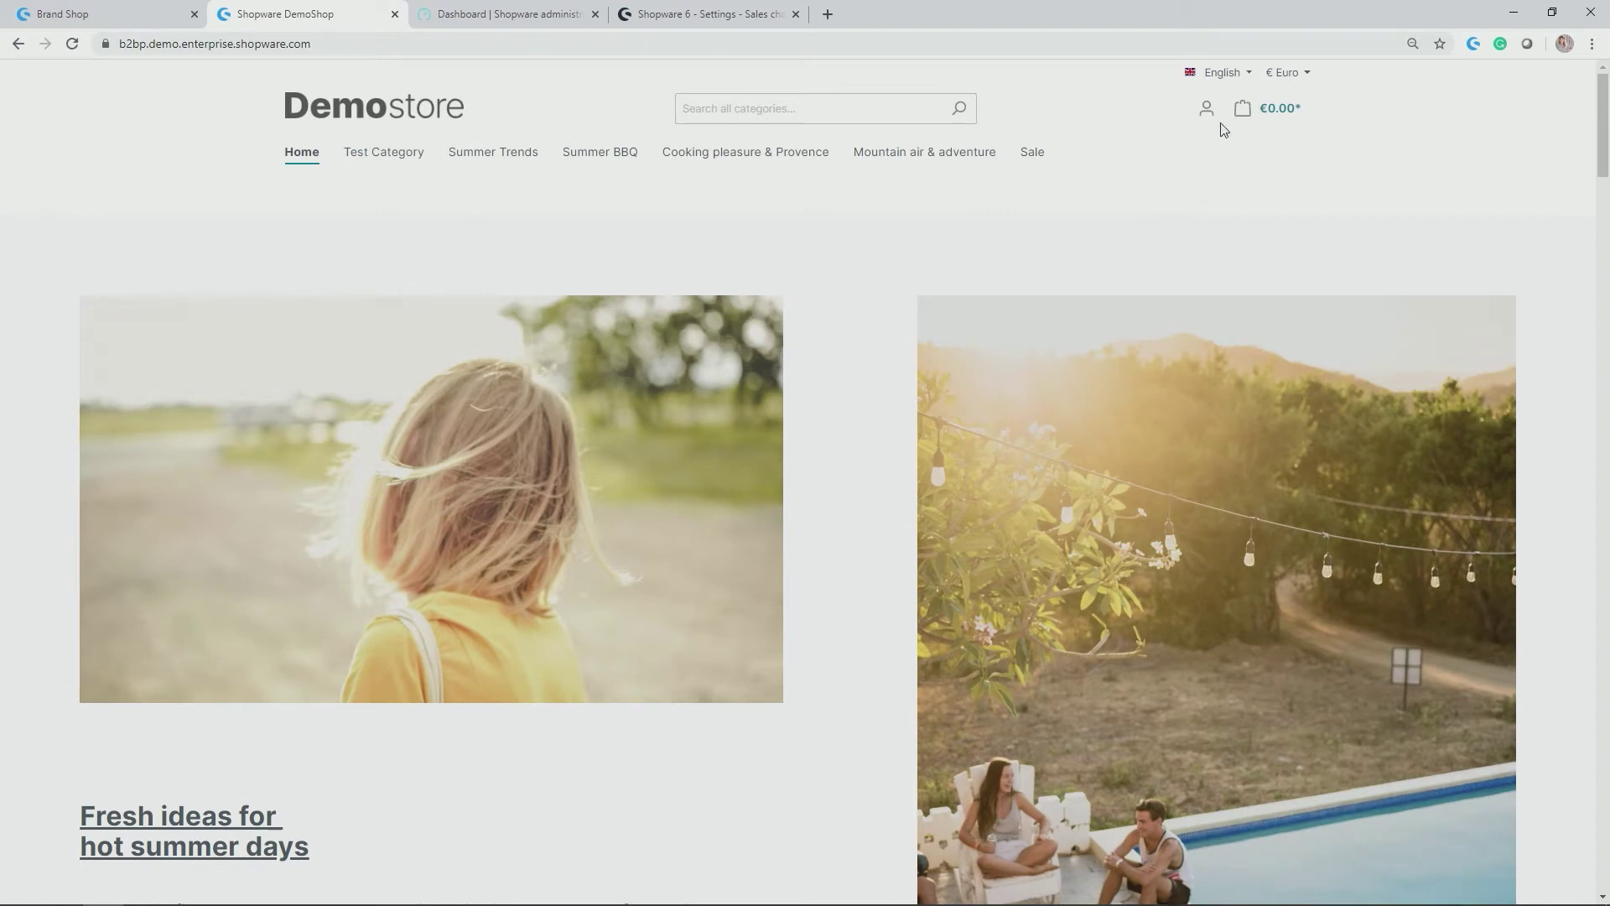
Switch the Demostore storefront language from English to Deutsch.
left_click(1230, 76)
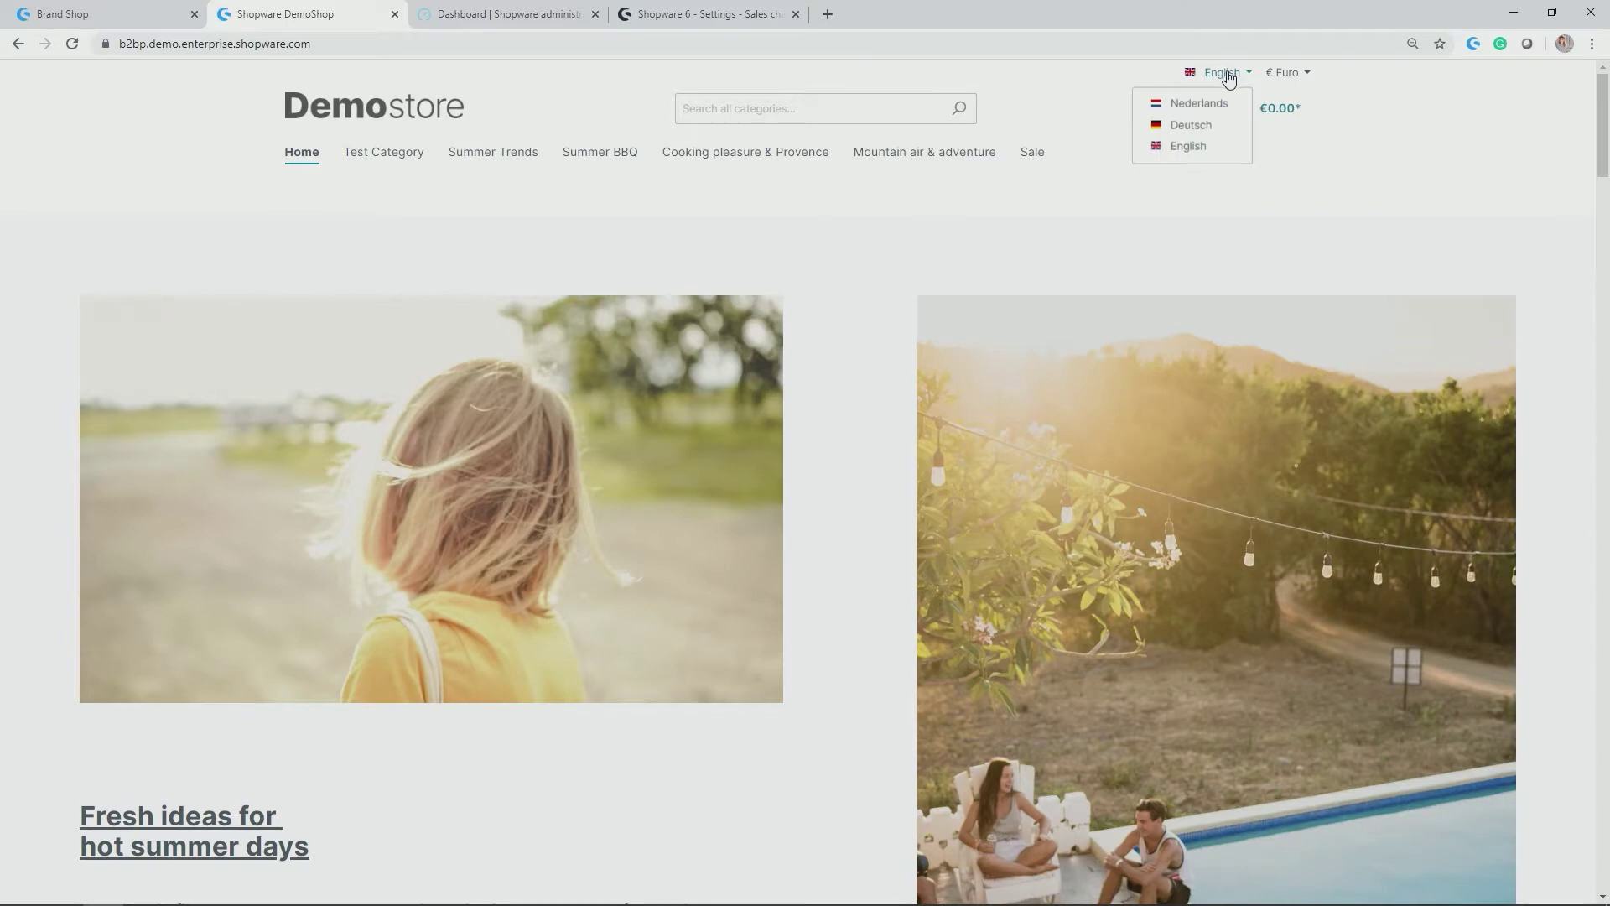
left_click(1191, 126)
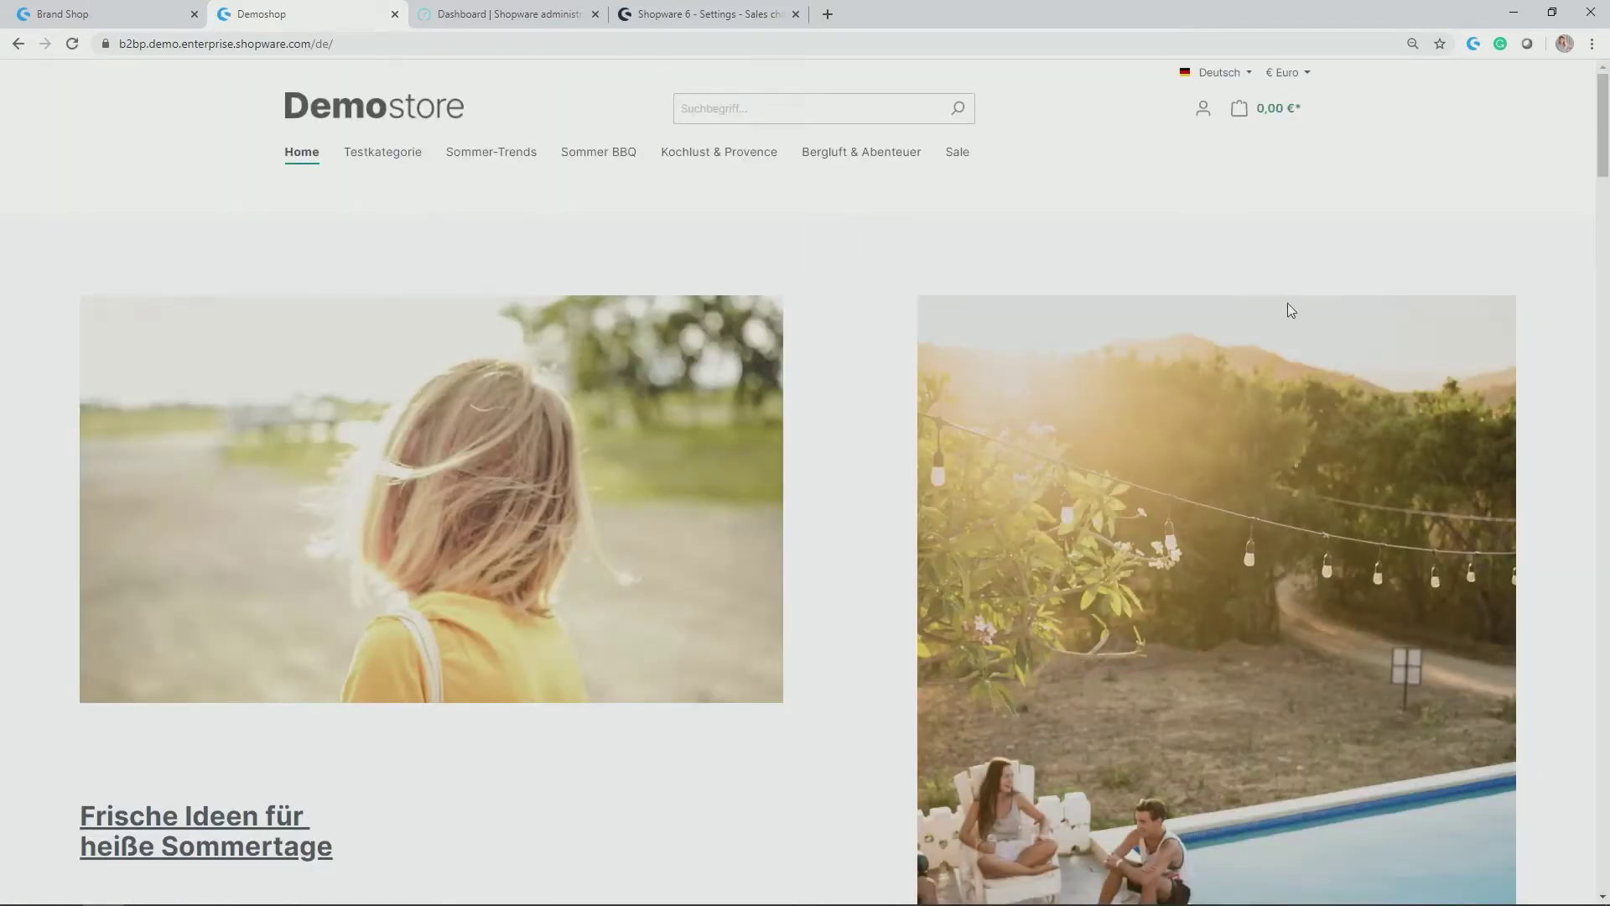
Switch the Demostore back to English with GBP prices, then bring up the Summer Vibes brand shop.
left_click(1226, 74)
left_click(1182, 148)
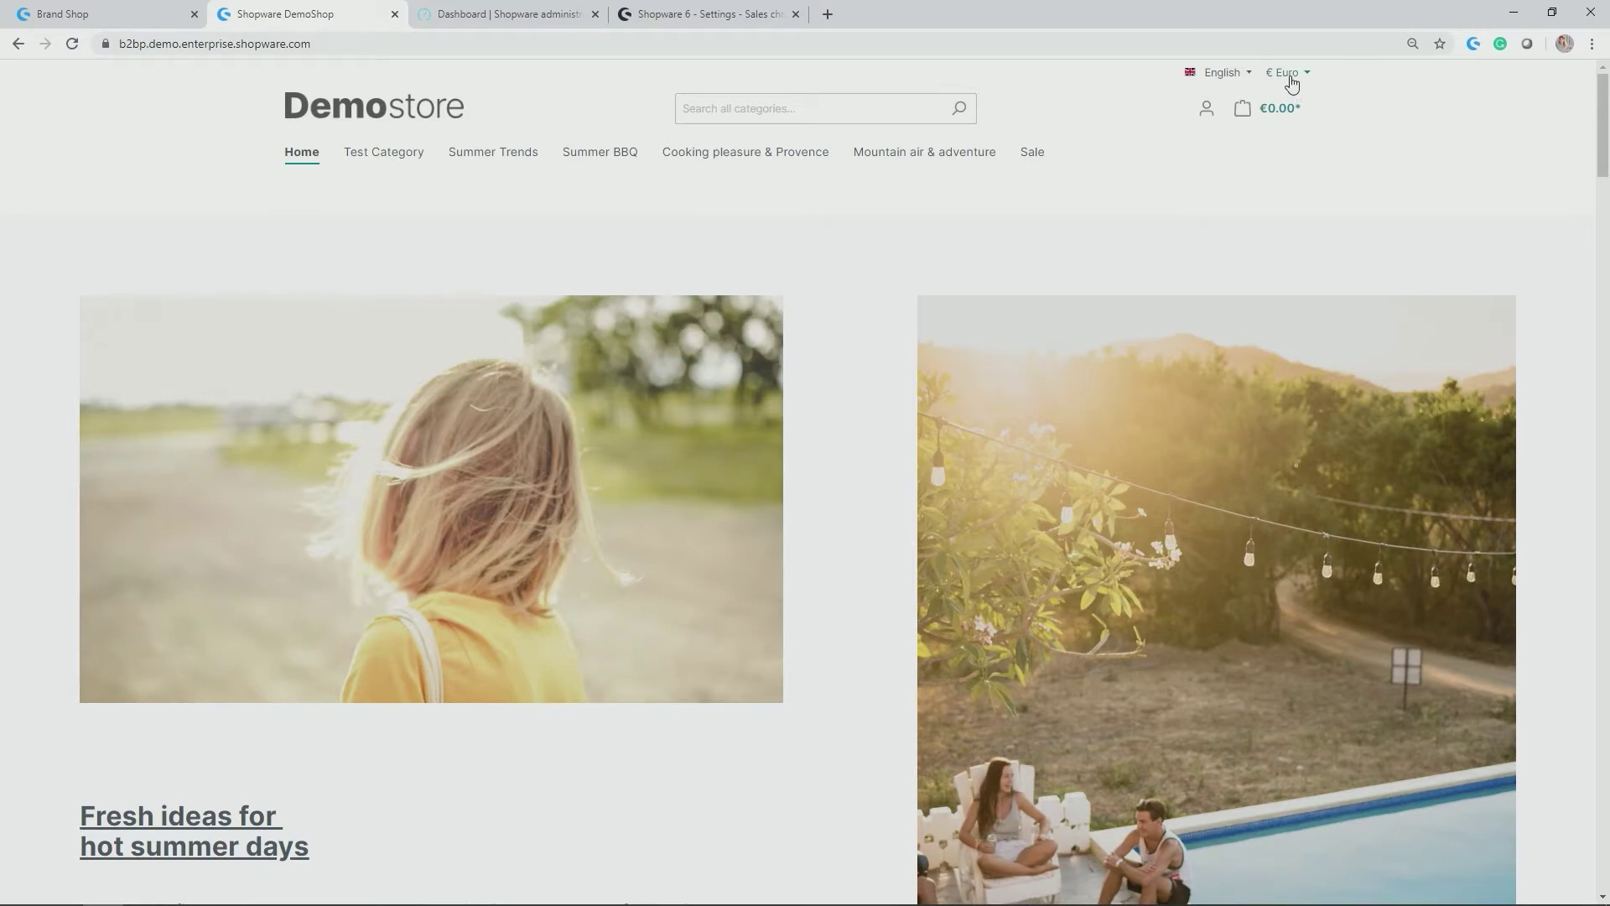
left_click(1293, 79)
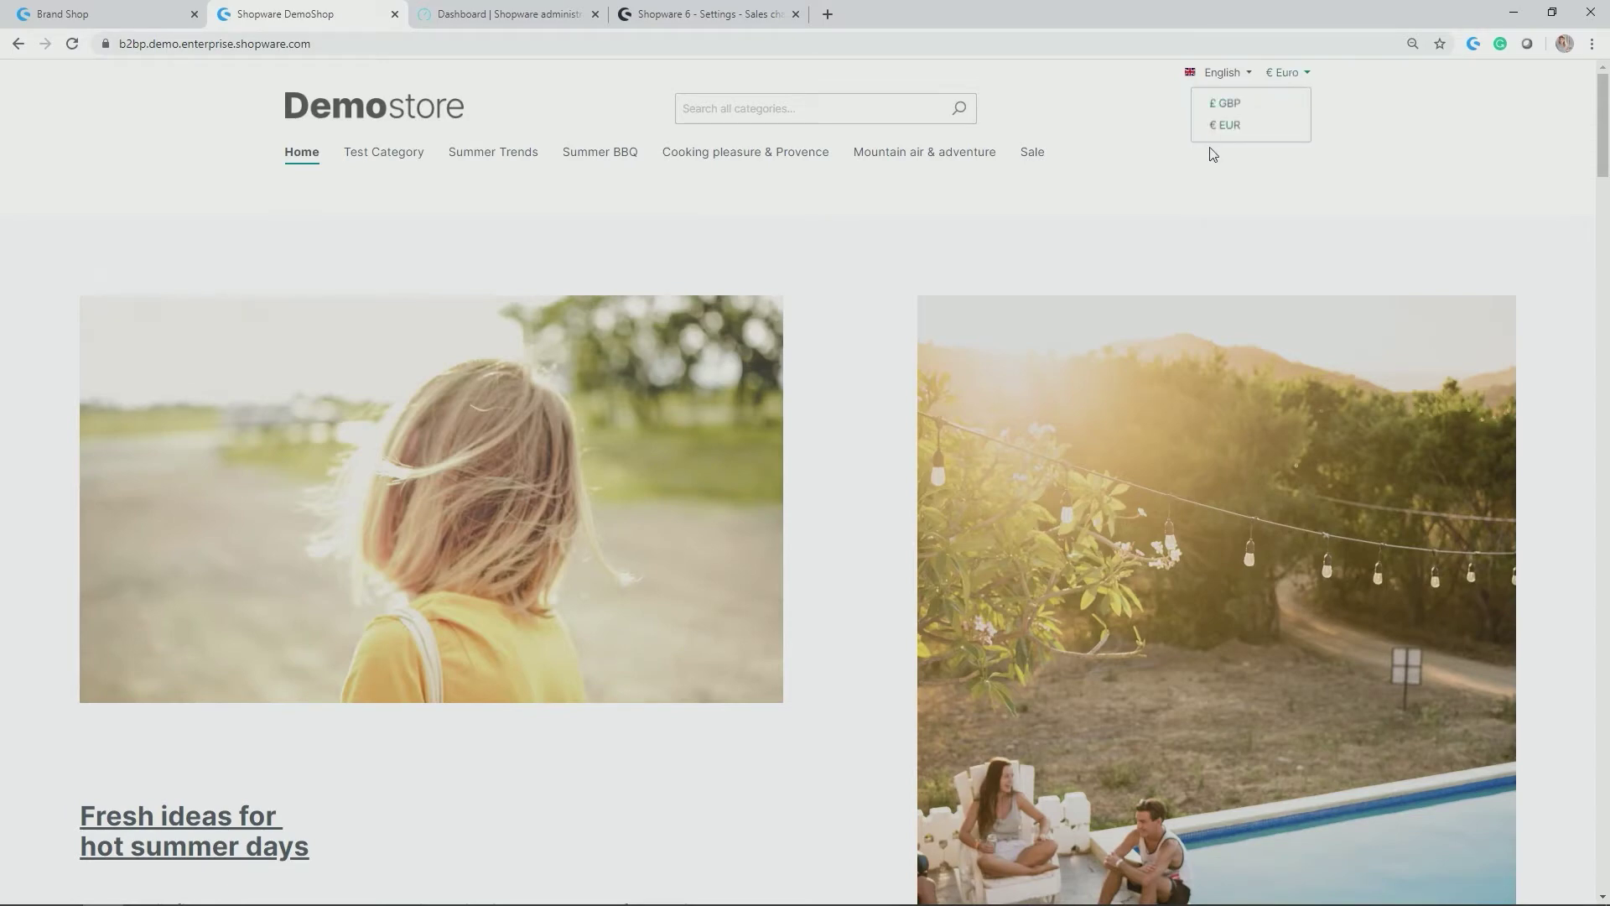
left_click(1224, 126)
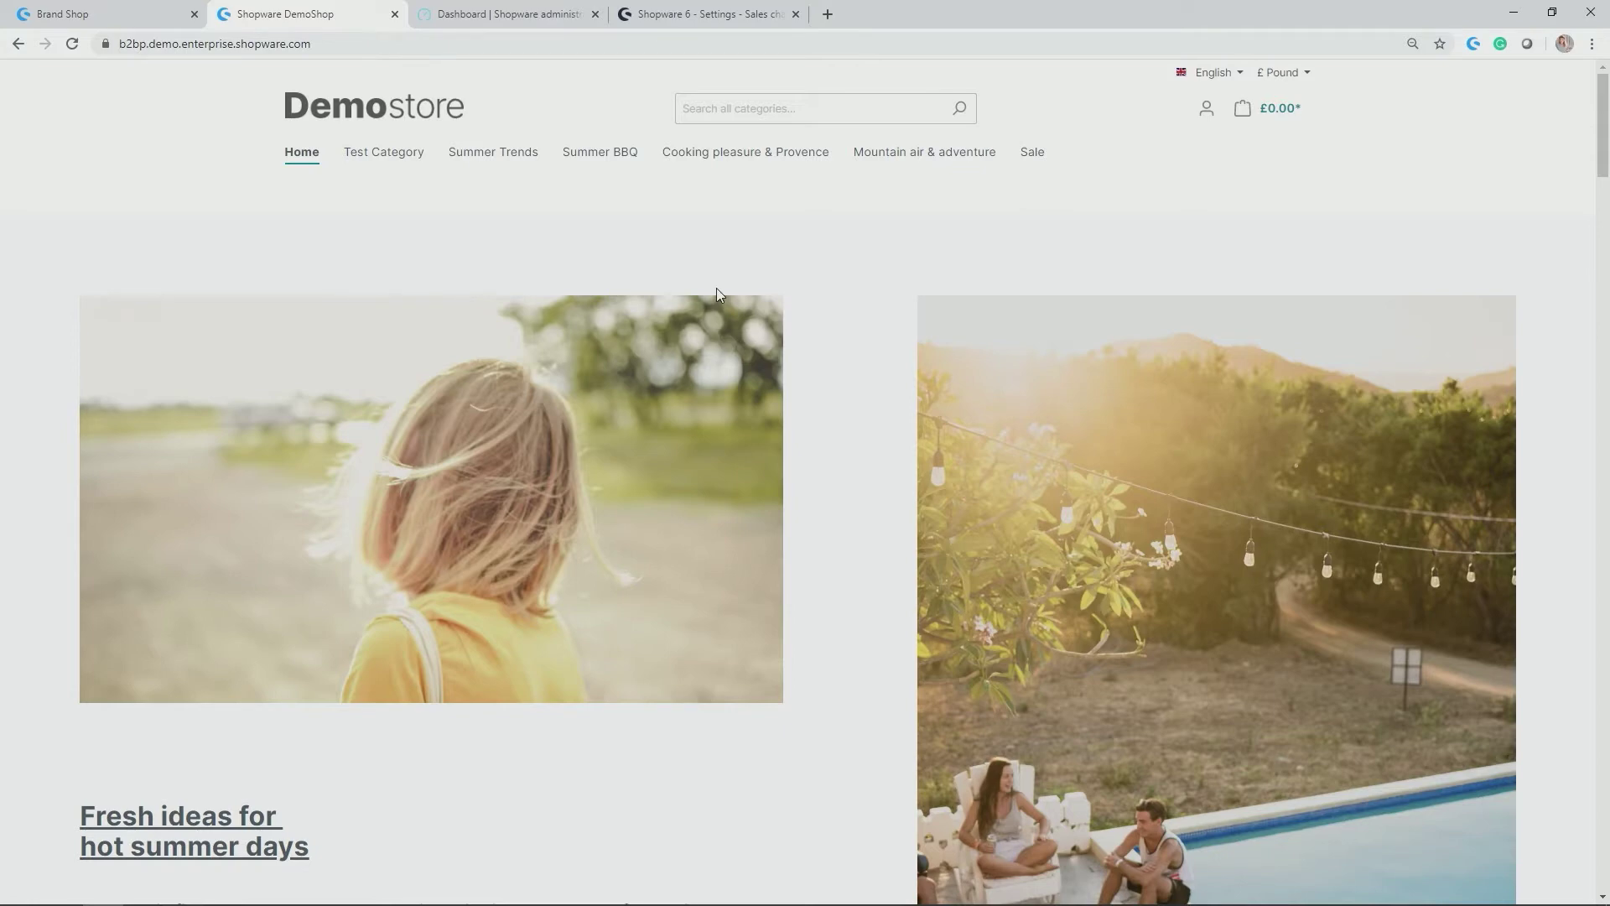
left_click(102, 5)
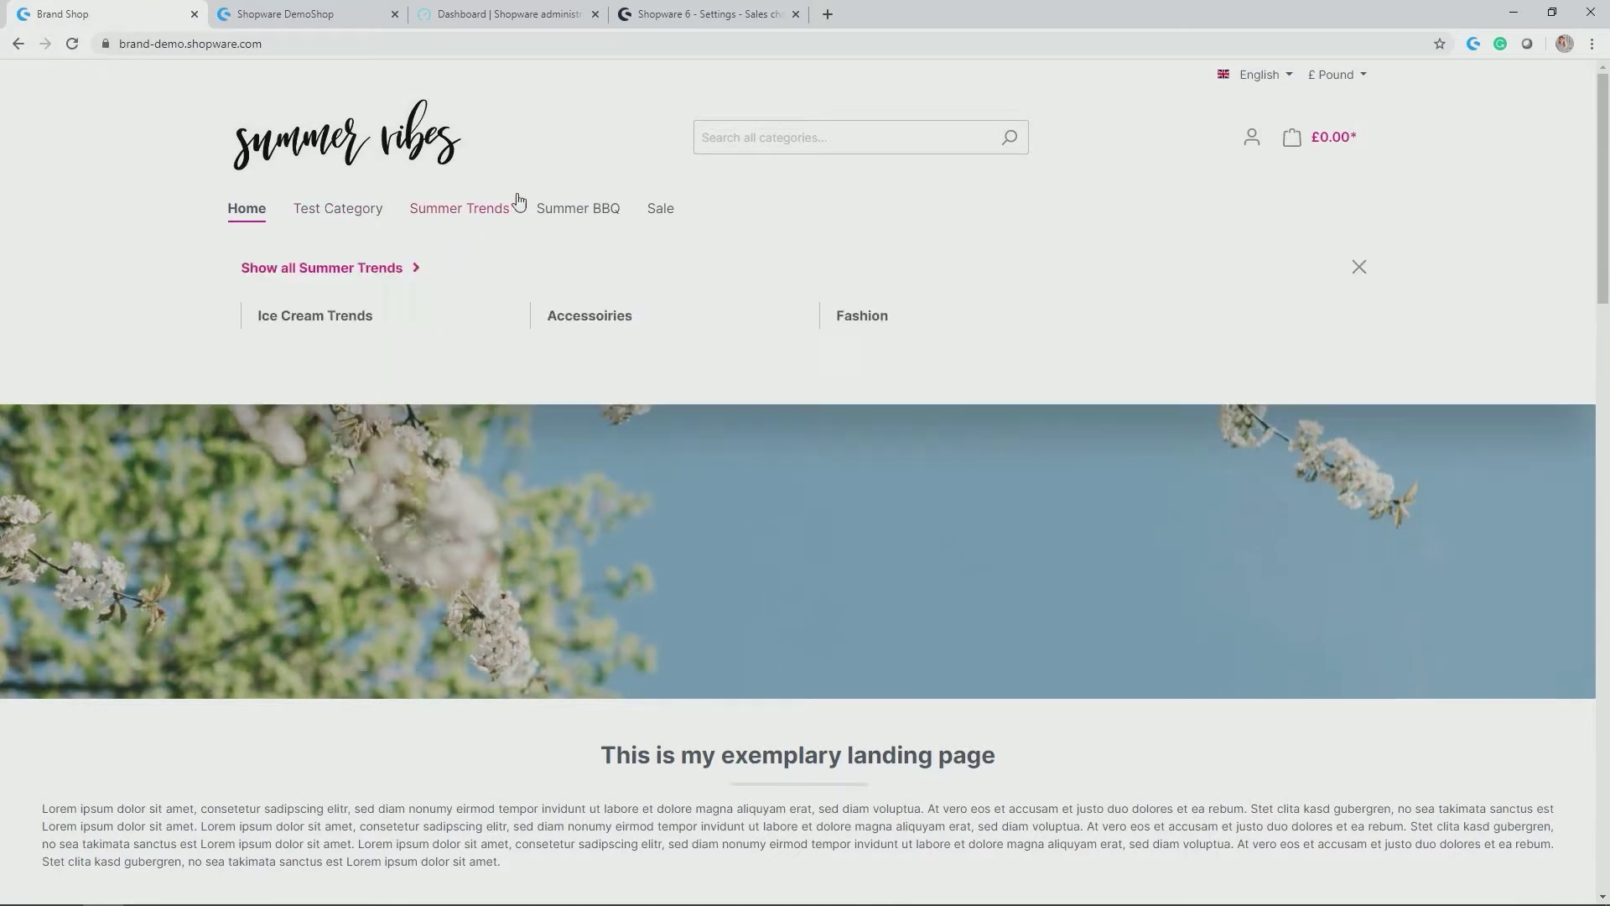
mouse_move(557, 229)
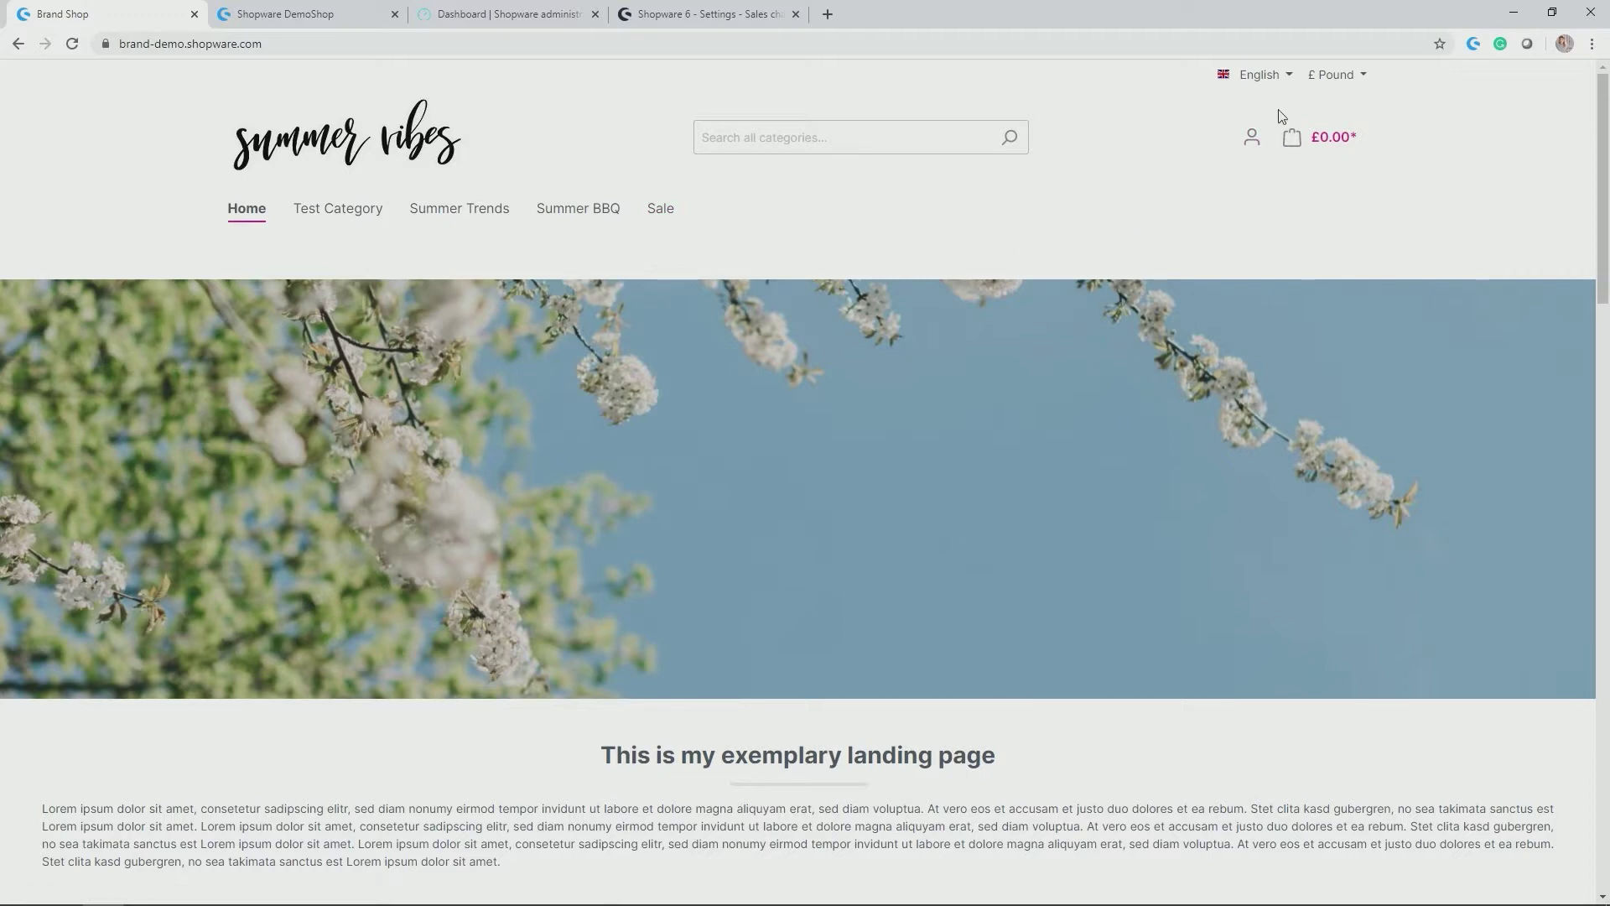
left_click(1279, 79)
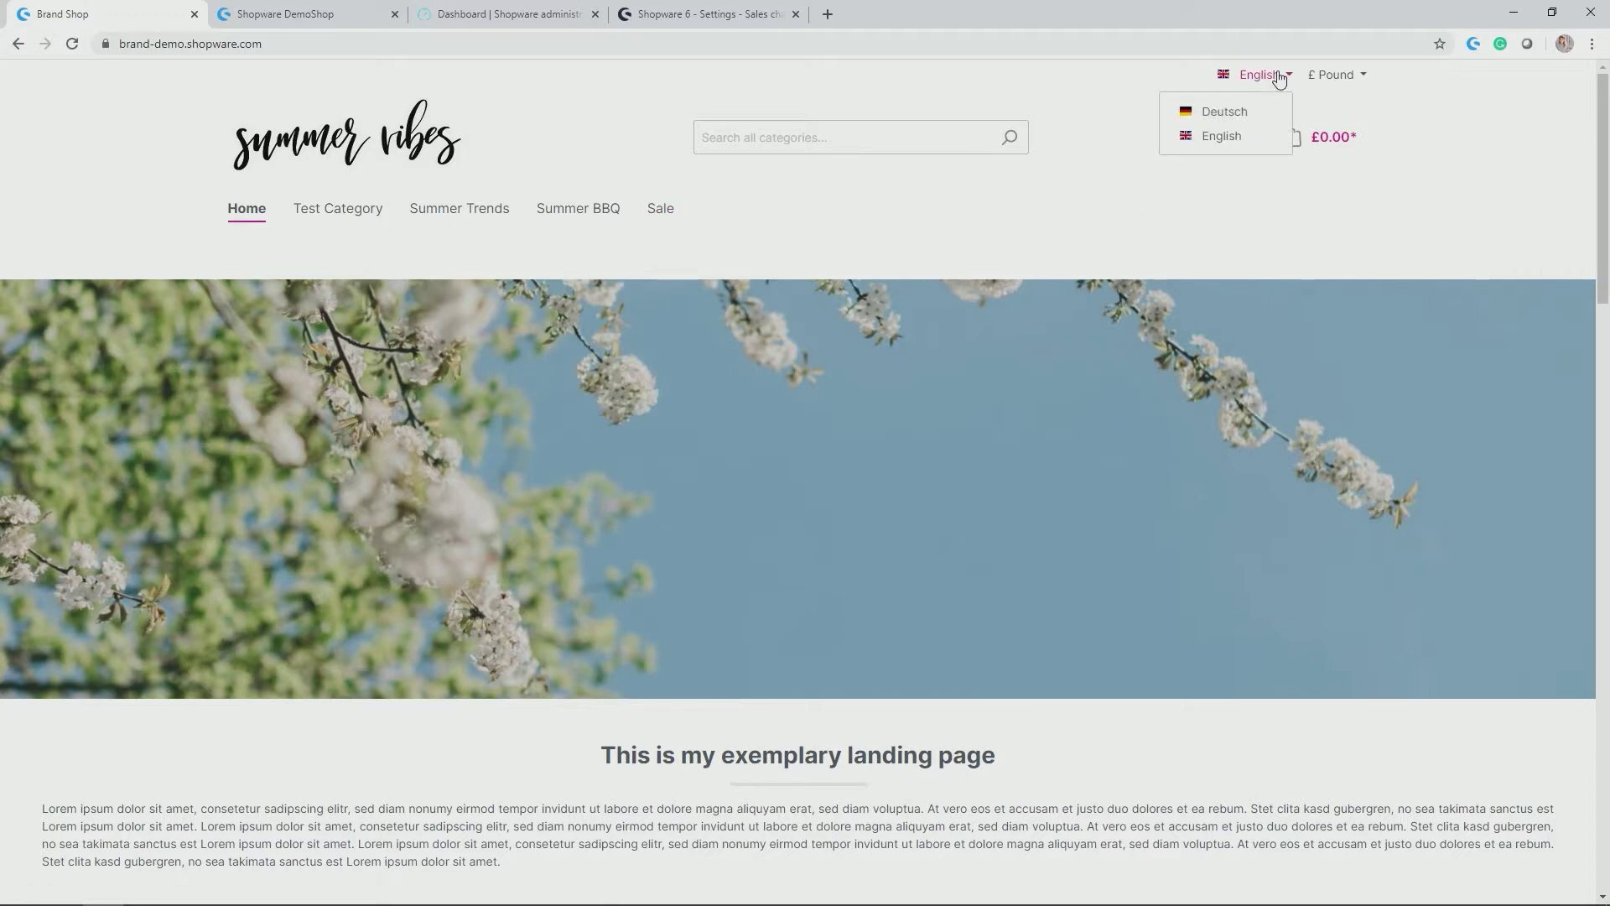
left_click(1279, 79)
left_click(1324, 78)
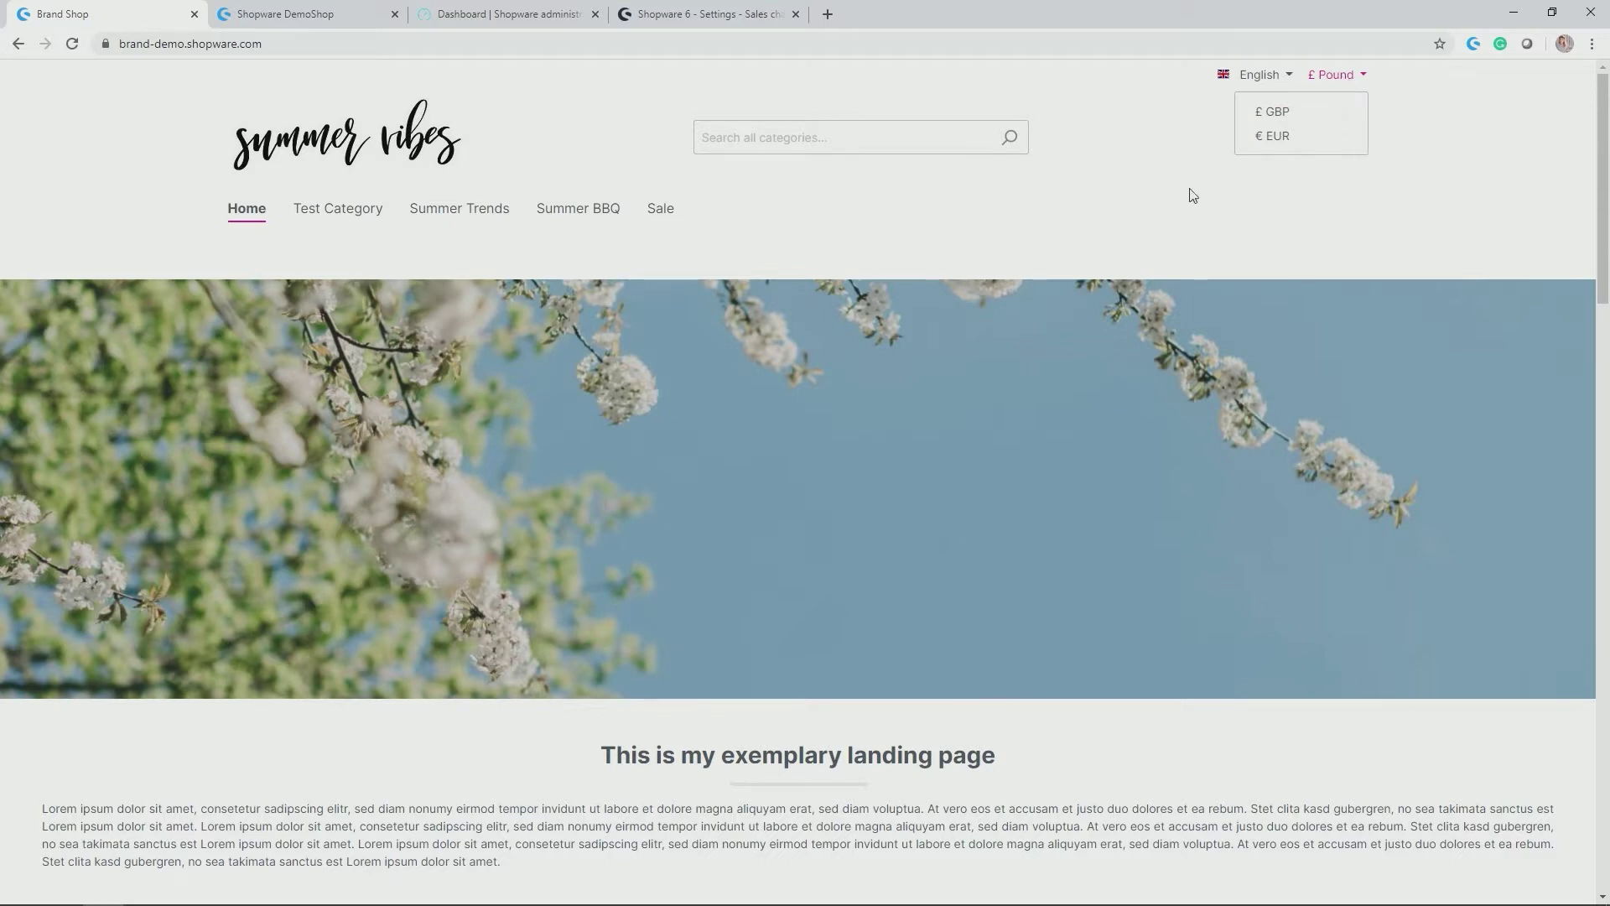
left_click(1079, 237)
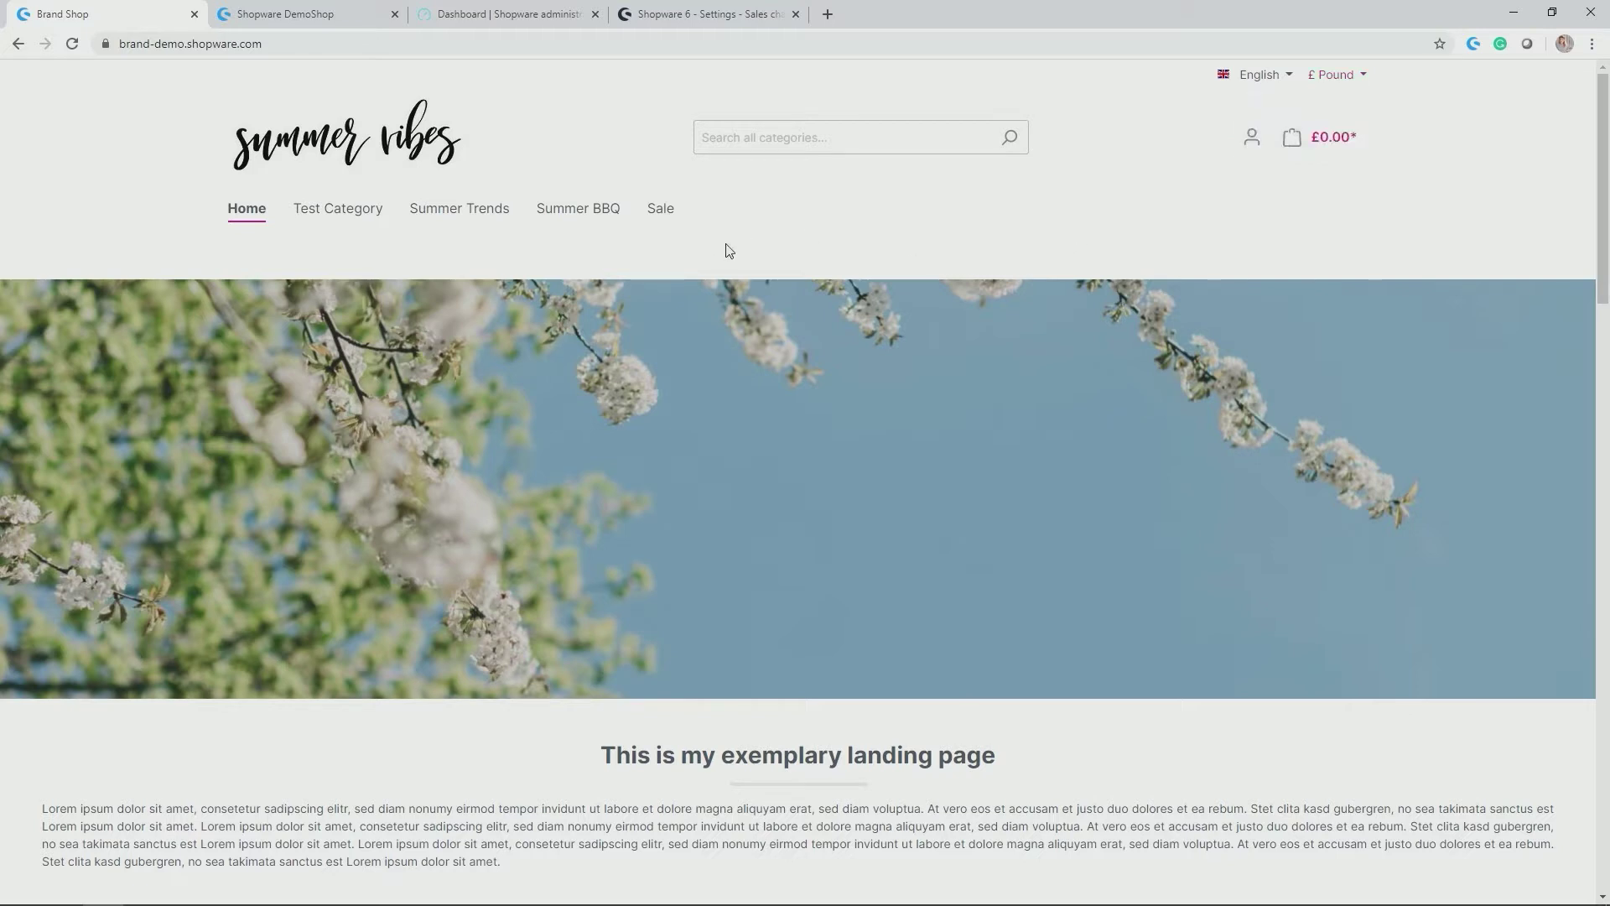
In the administration, look through Settings and Snippets, then open the Brand Shop SummerVibes sales channel.
mouse_move(639, 209)
left_click(529, 10)
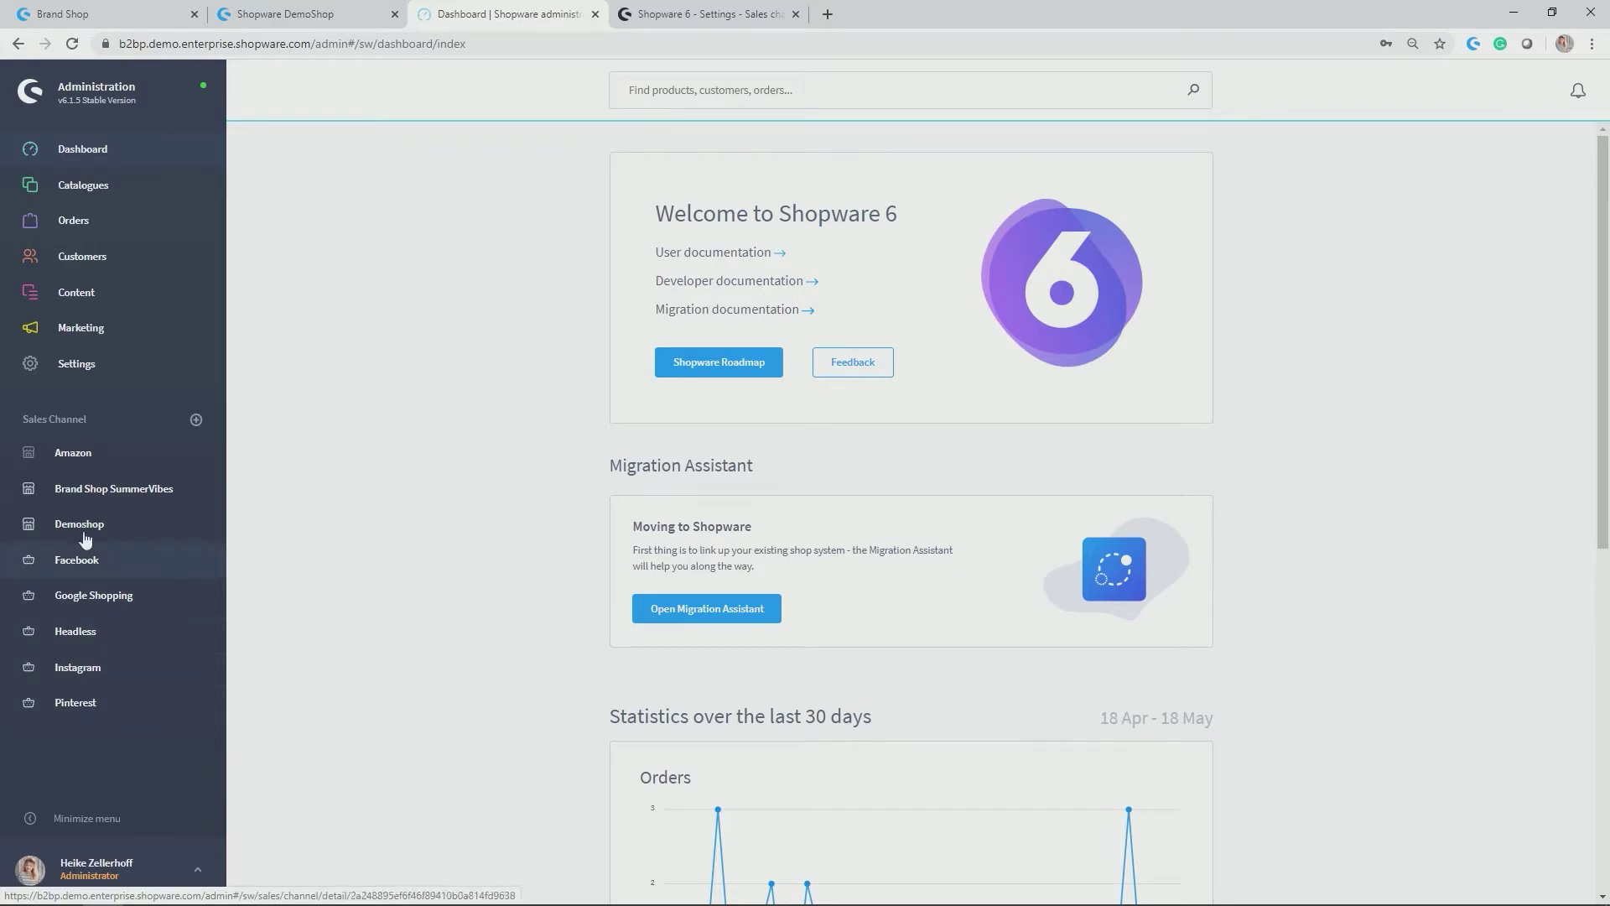
left_click(74, 363)
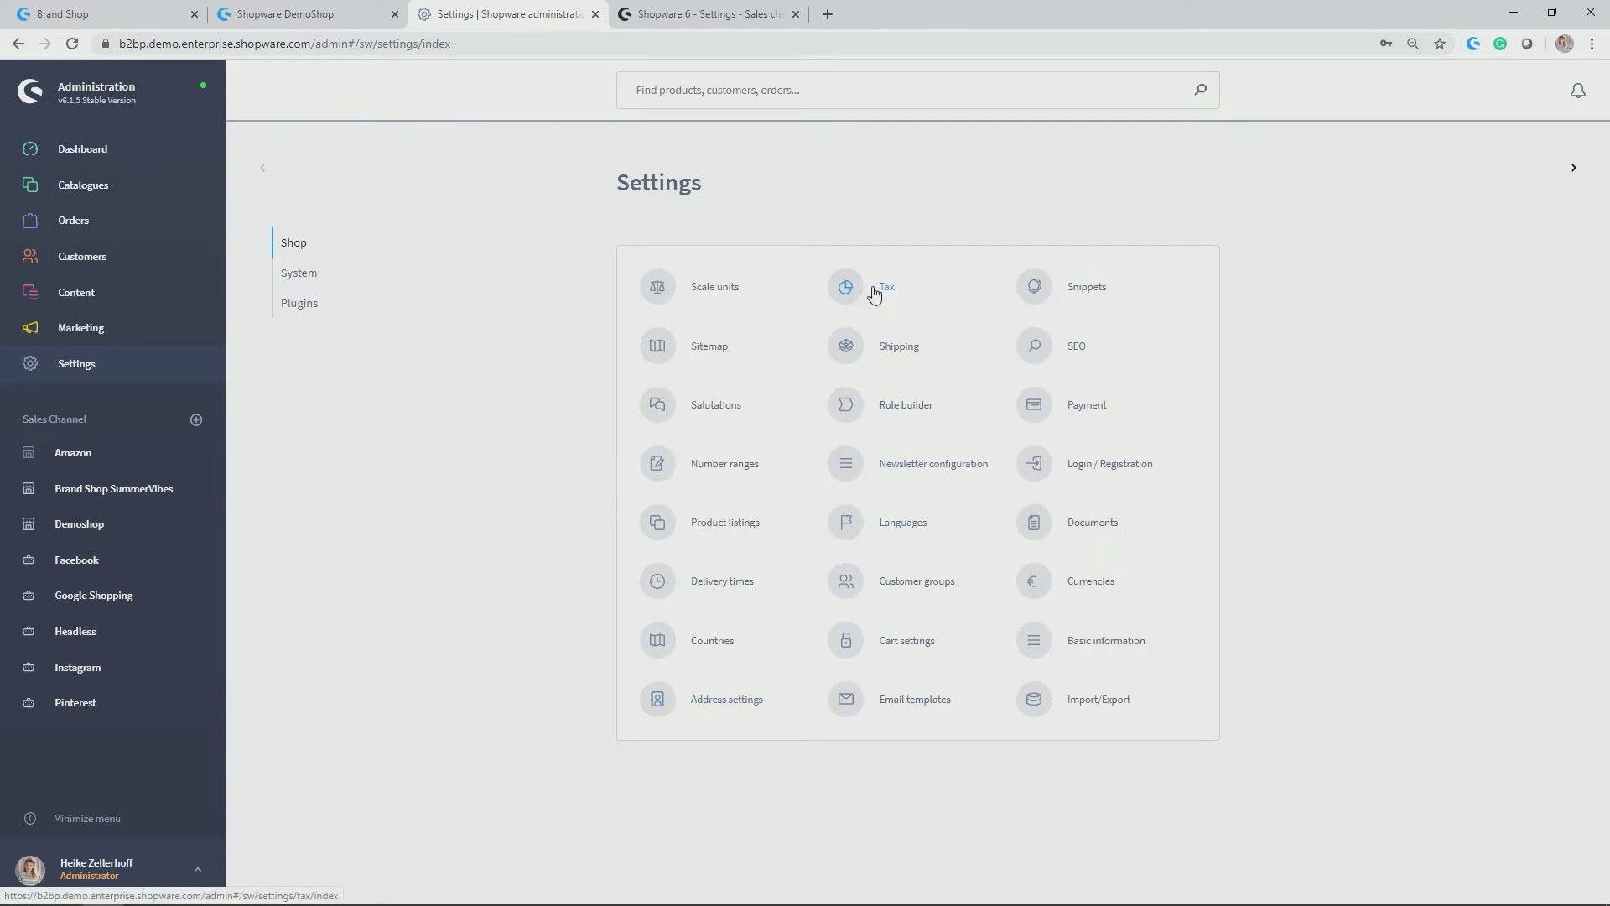
left_click(1050, 303)
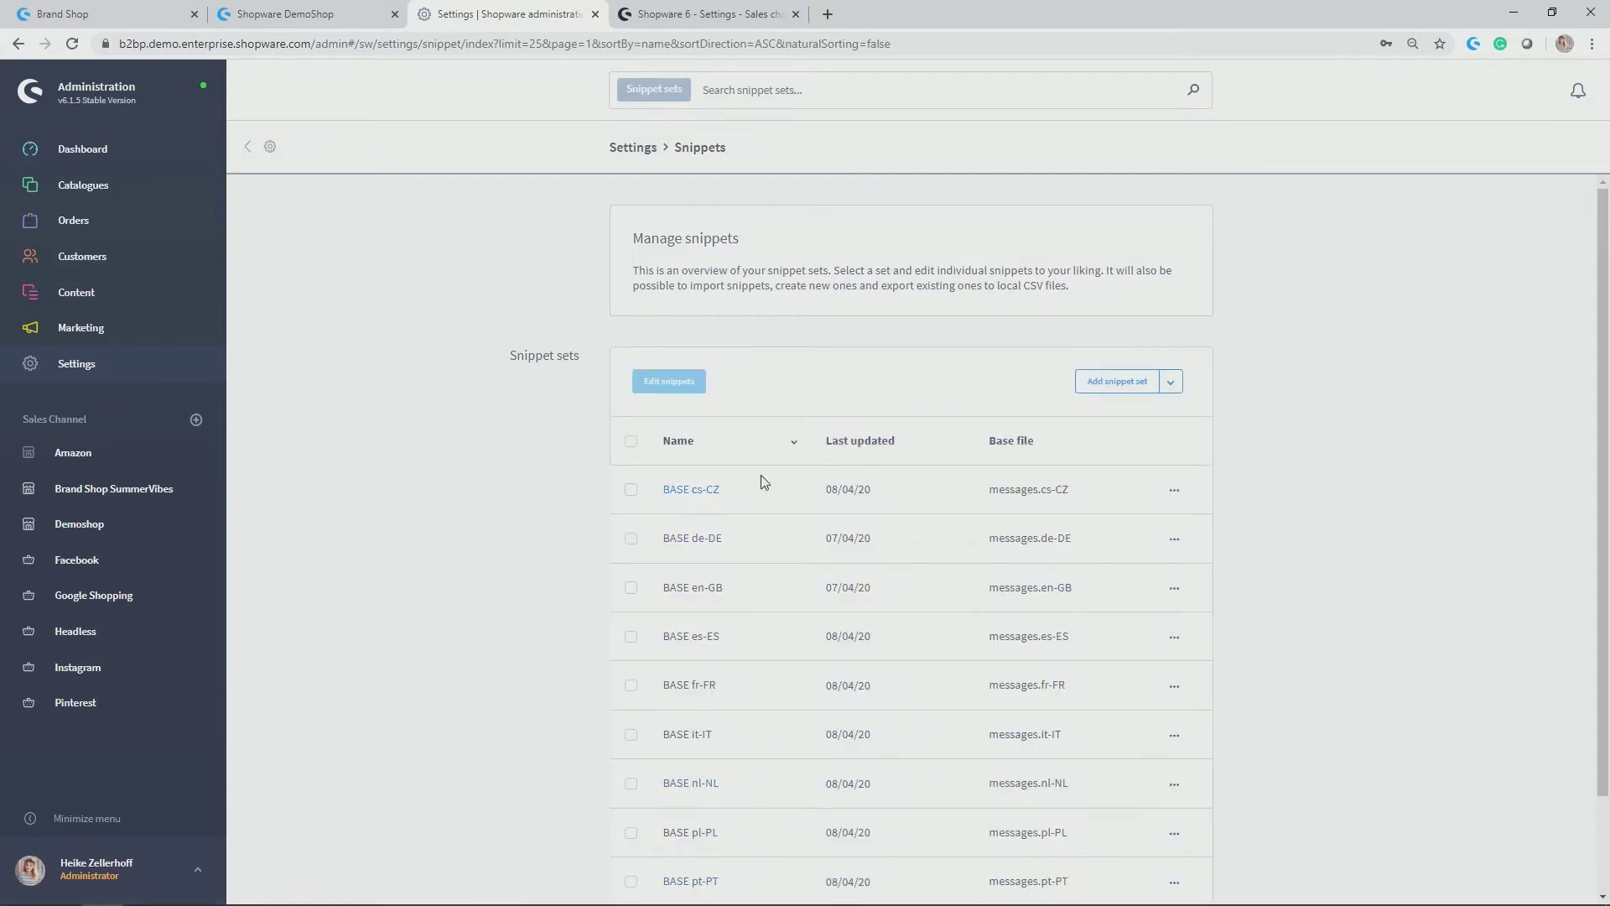
left_click(249, 148)
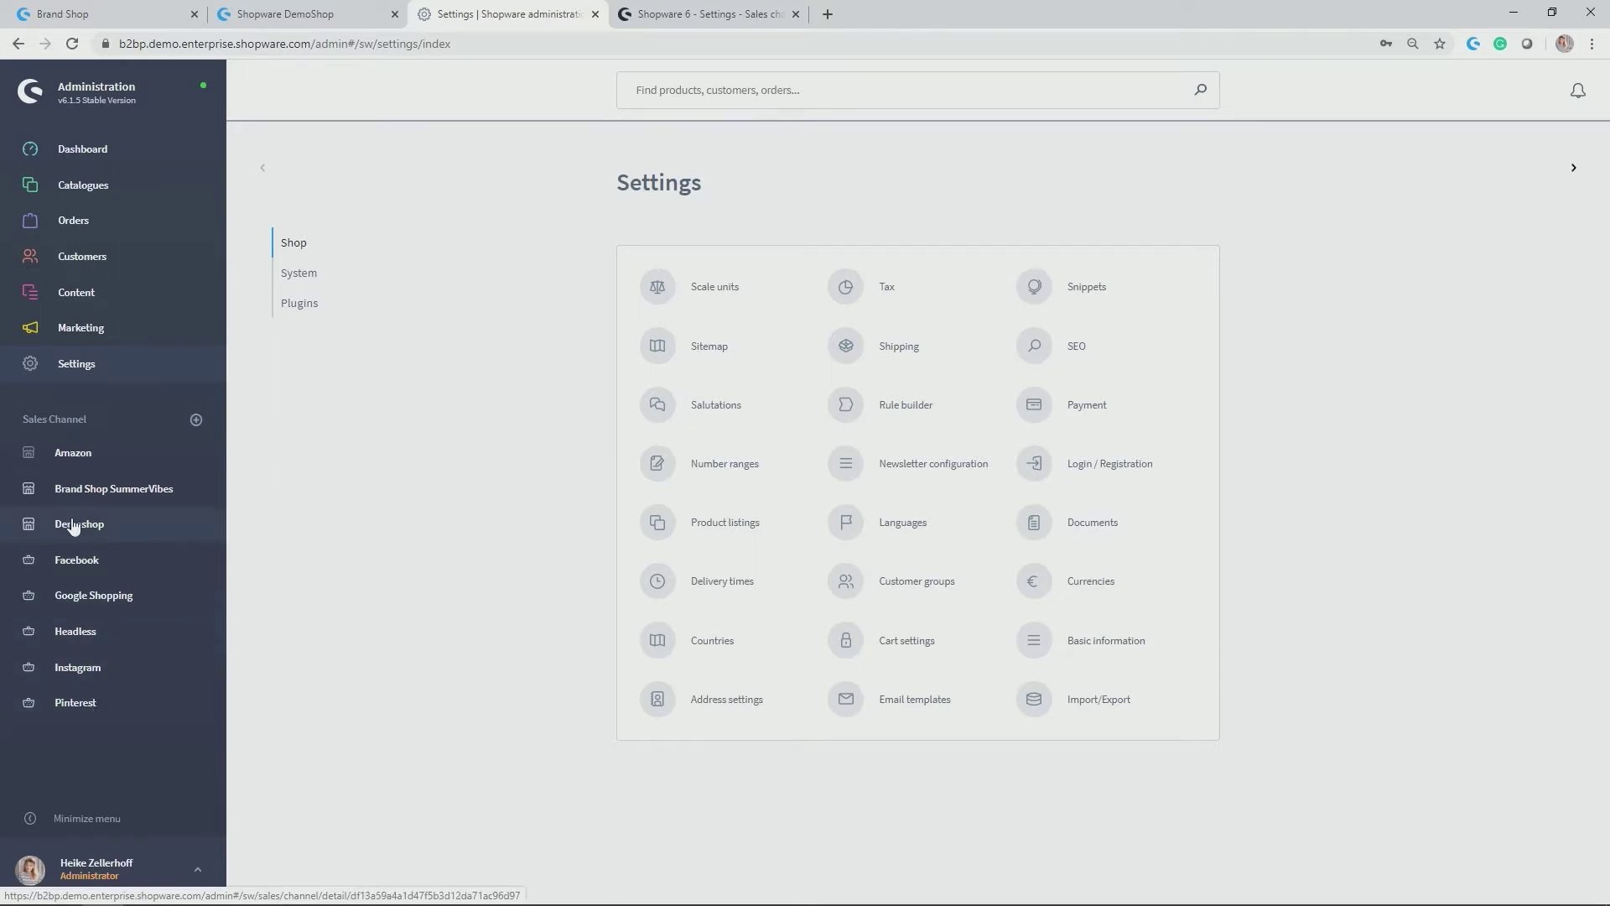
left_click(166, 489)
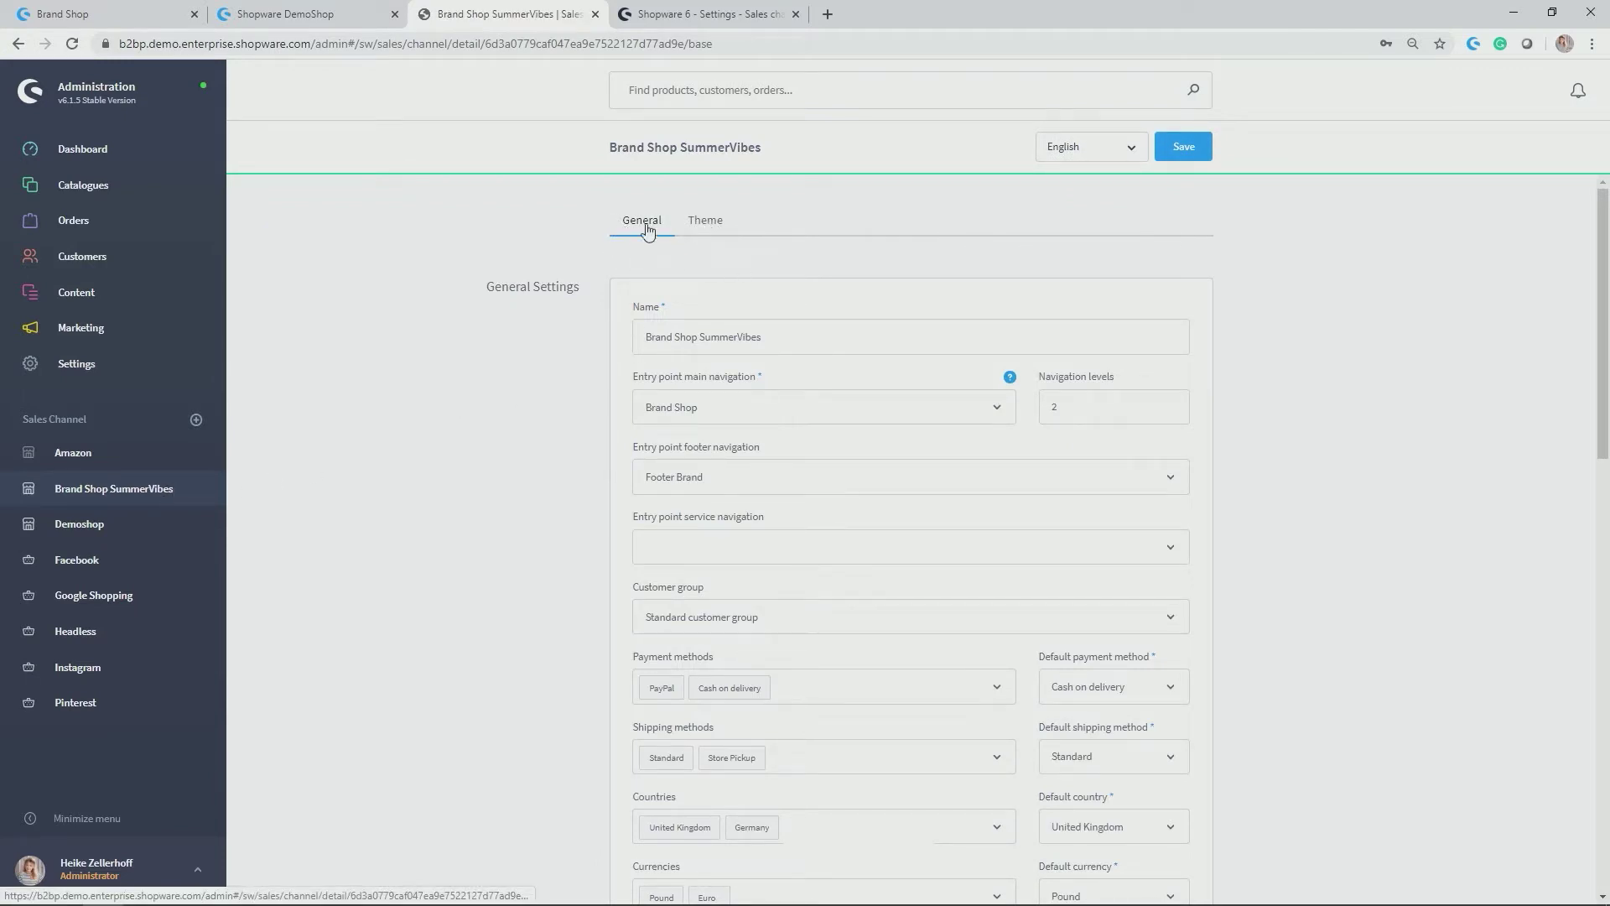
Point out the General Settings heading and the SummerVibes Name field, leaving the name unchanged.
left_click_drag(476, 288, 591, 300)
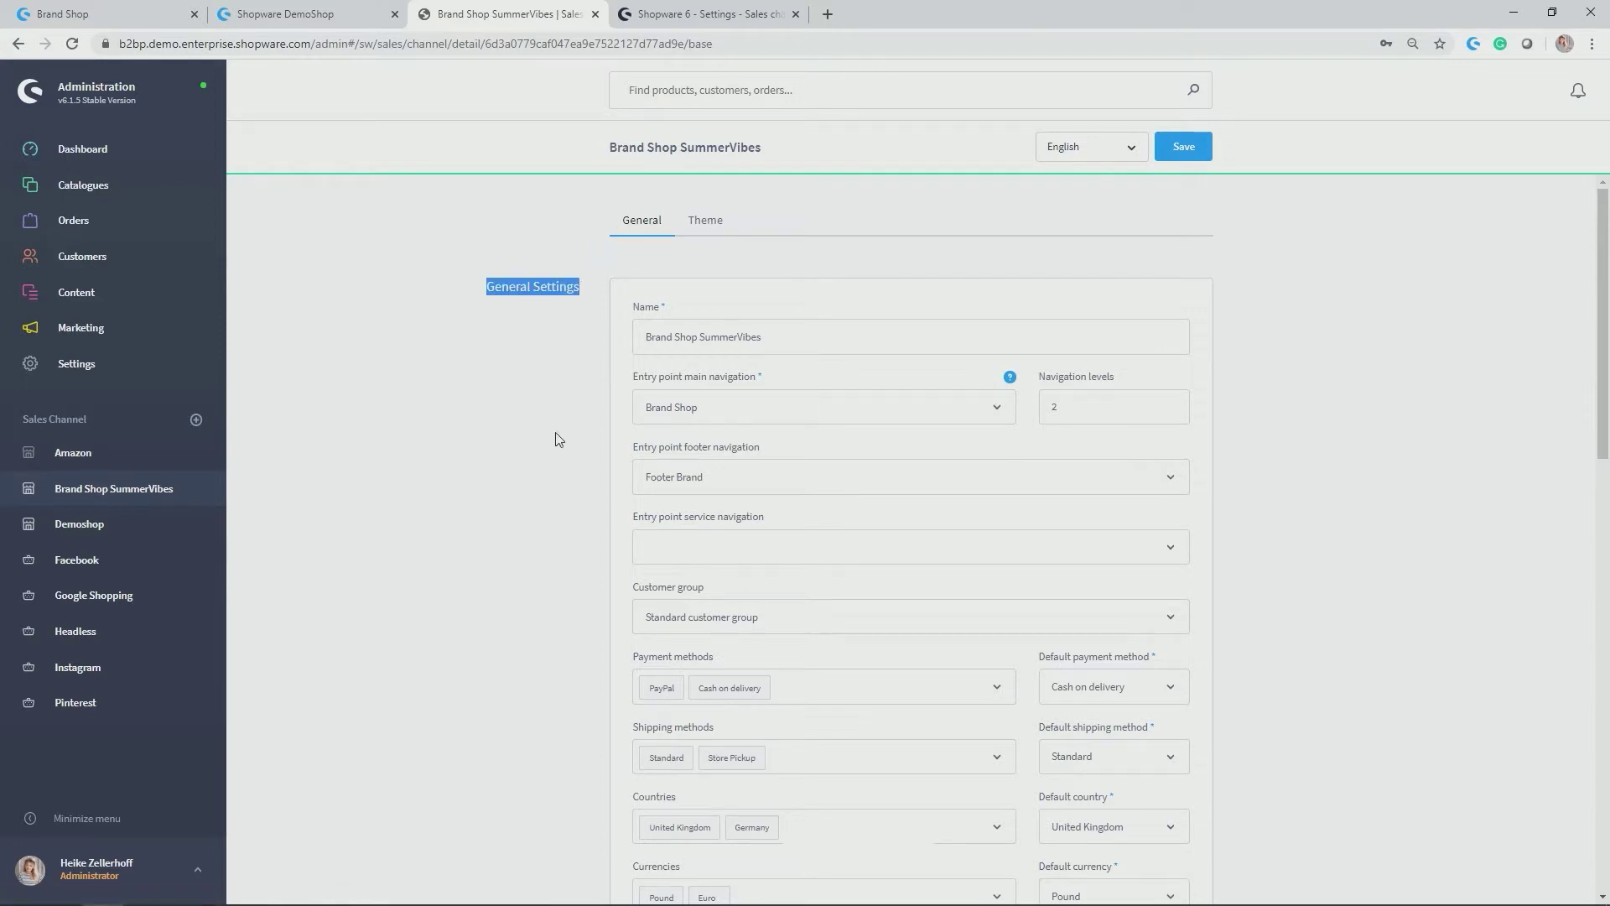
left_click(715, 338)
triple_click(716, 339)
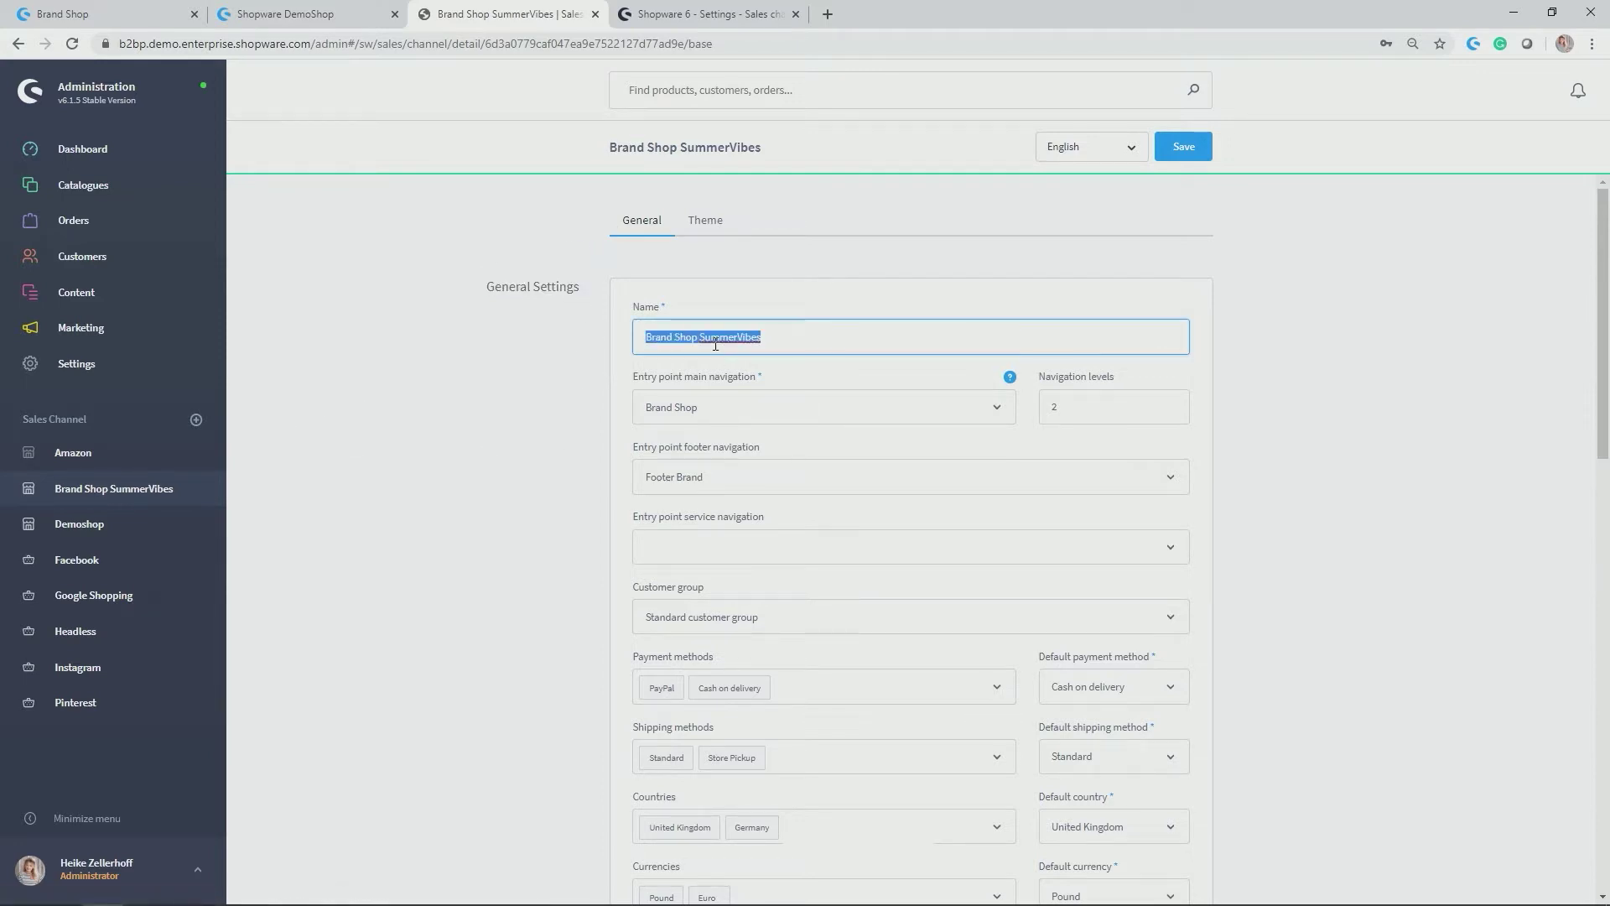
left_click(567, 579)
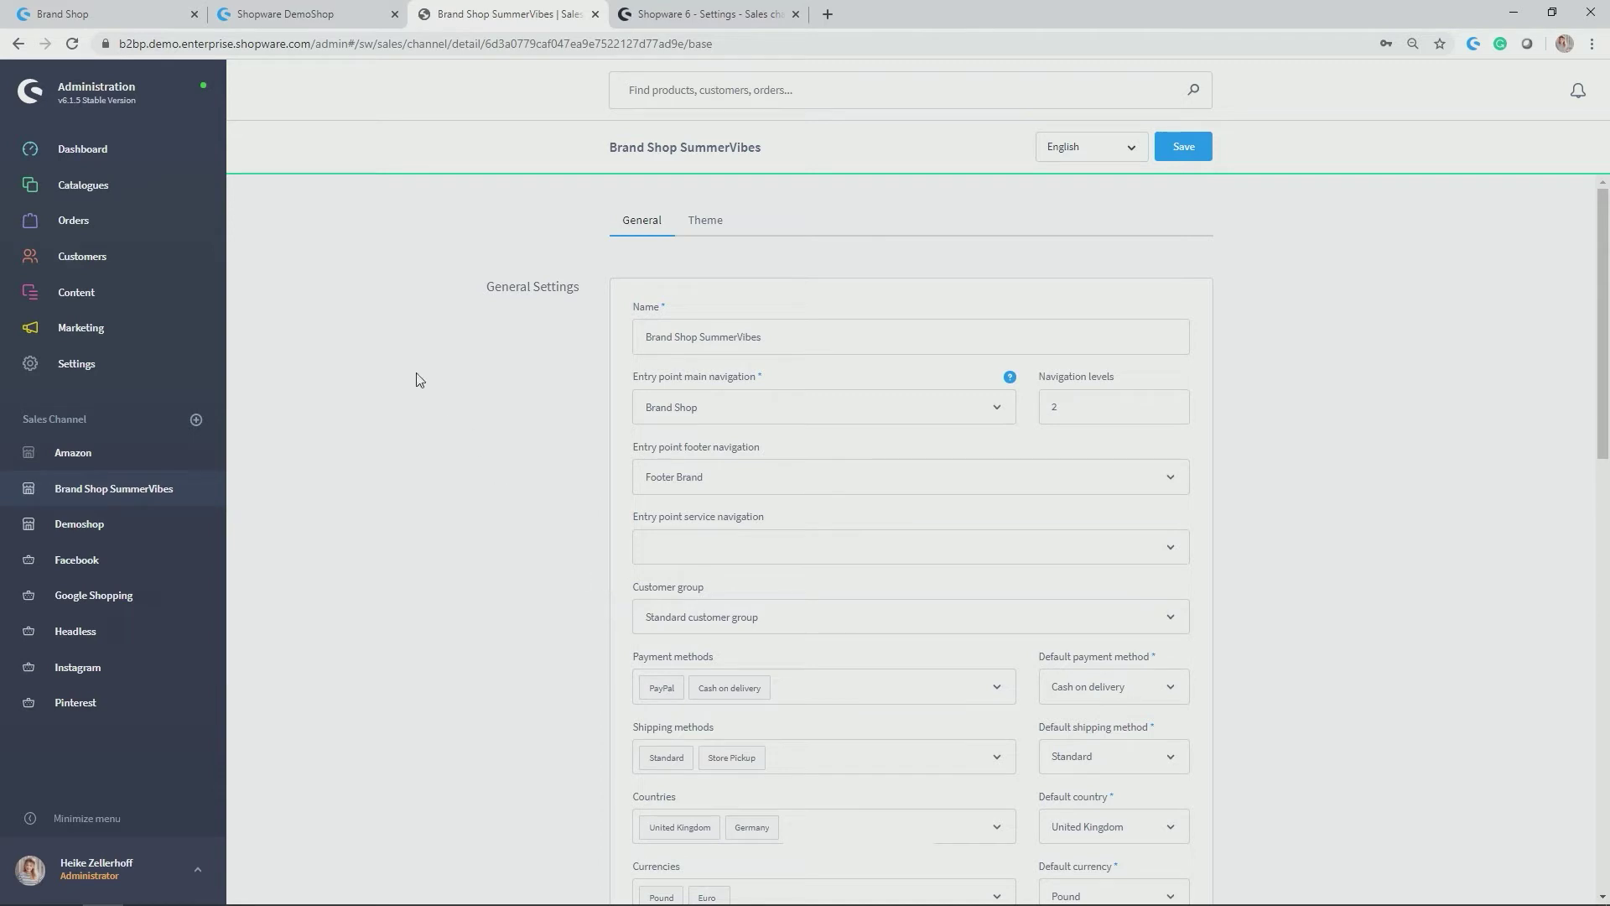
mouse_move(155, 189)
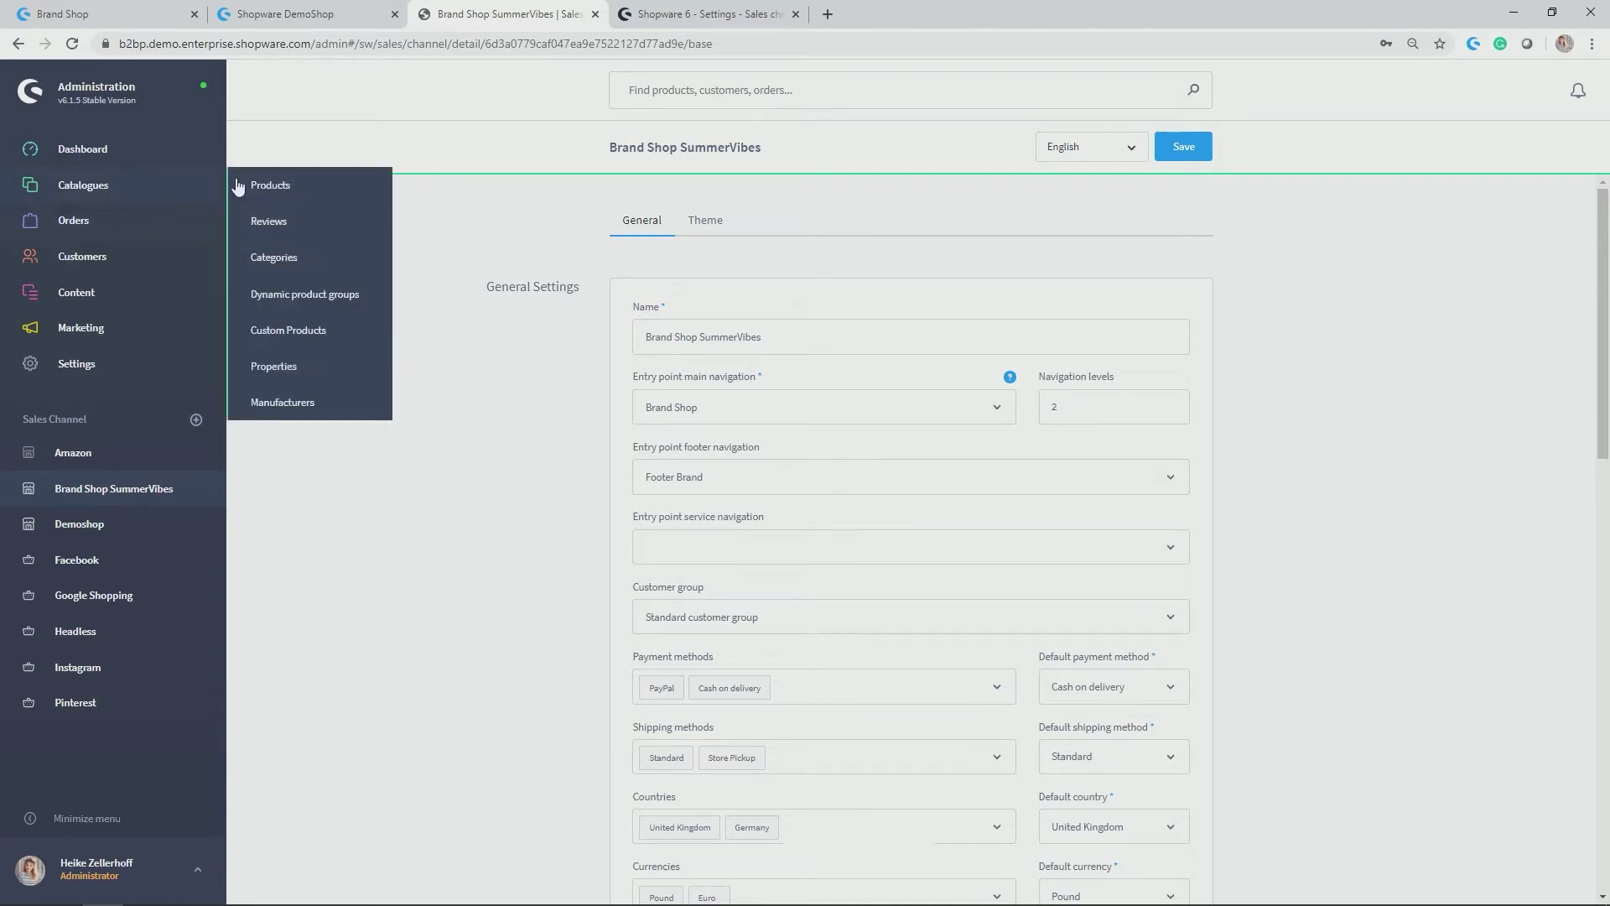
Open Categories in a new tab, then expand and collapse Catalogue Demo's Demoshop and Footer Demo branches.
middle_click(309, 262)
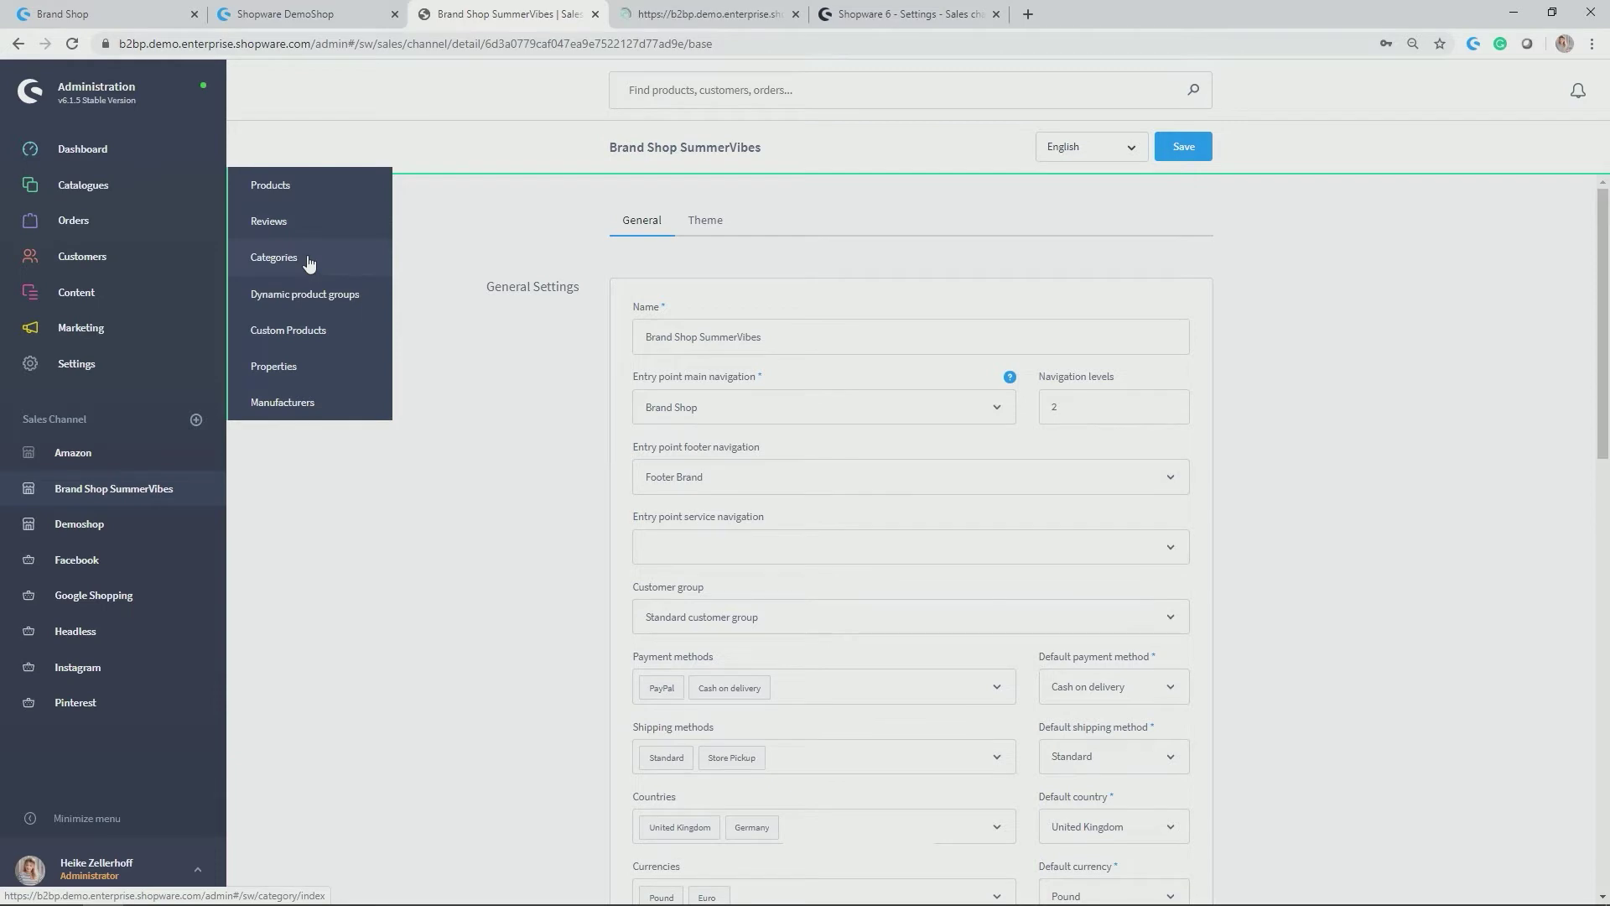
left_click(663, 14)
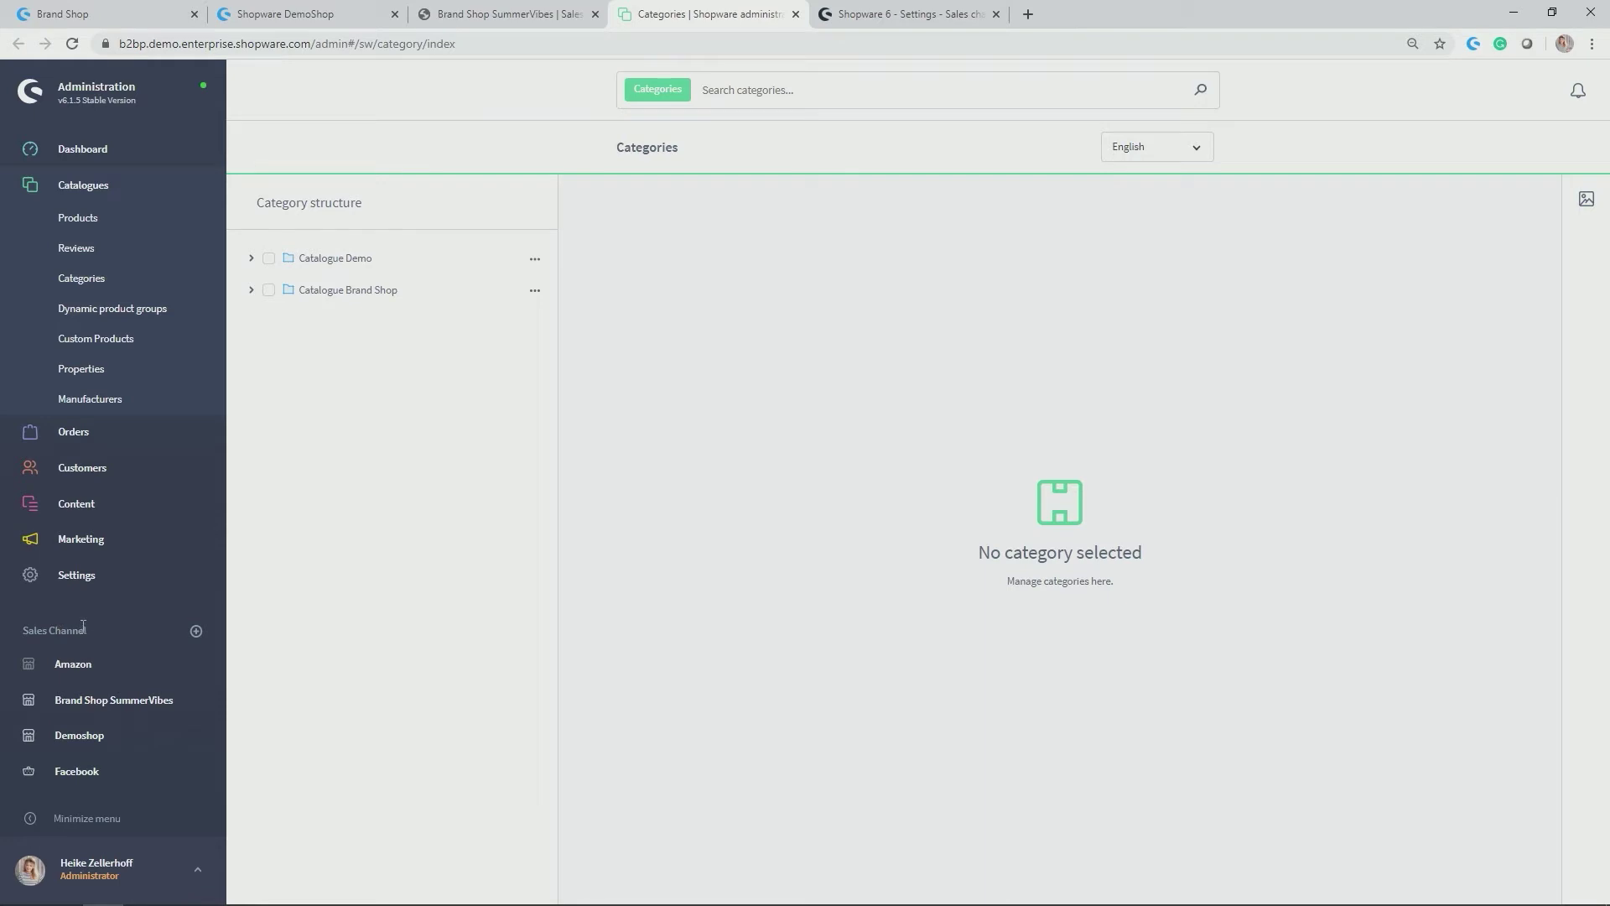
left_click(251, 258)
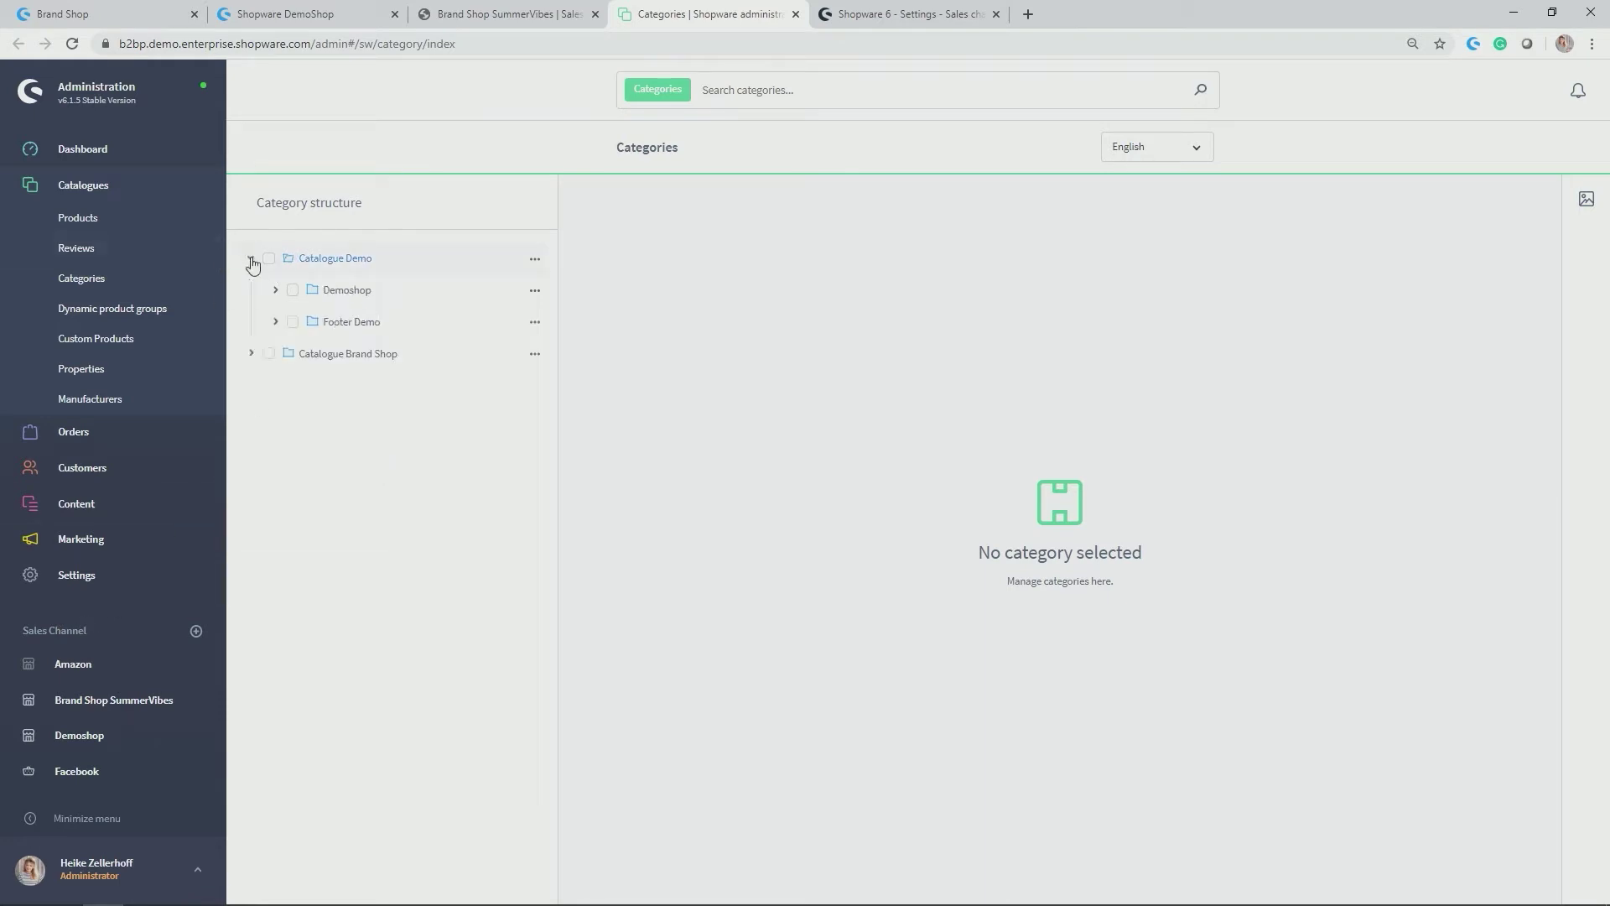
left_click(275, 290)
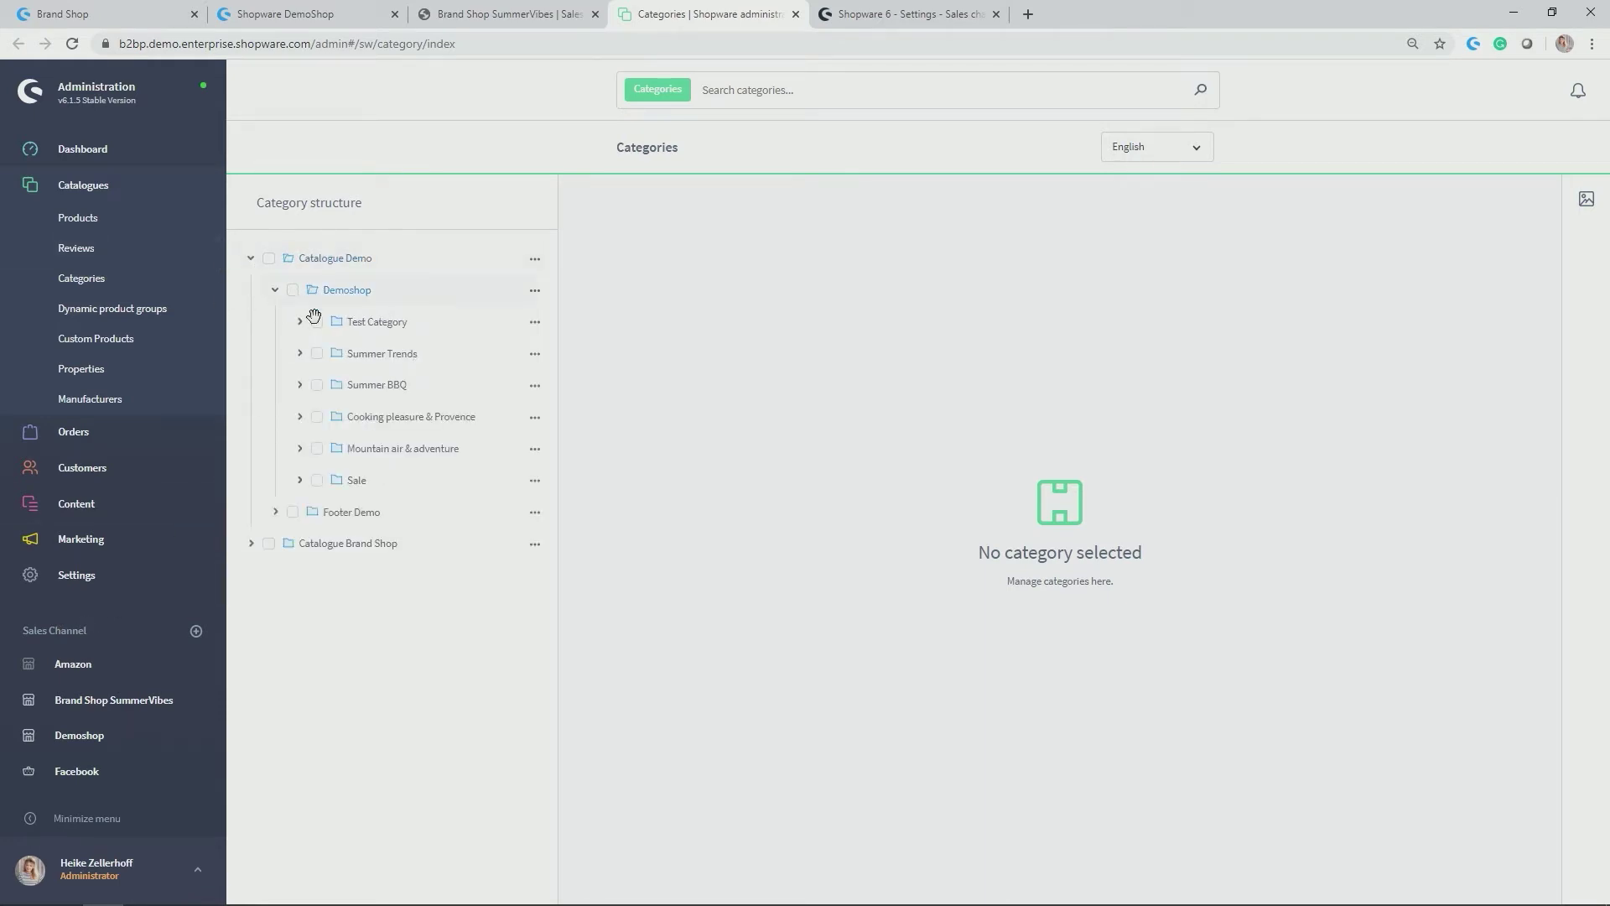
left_click(275, 513)
left_click(273, 513)
left_click(275, 291)
left_click(251, 259)
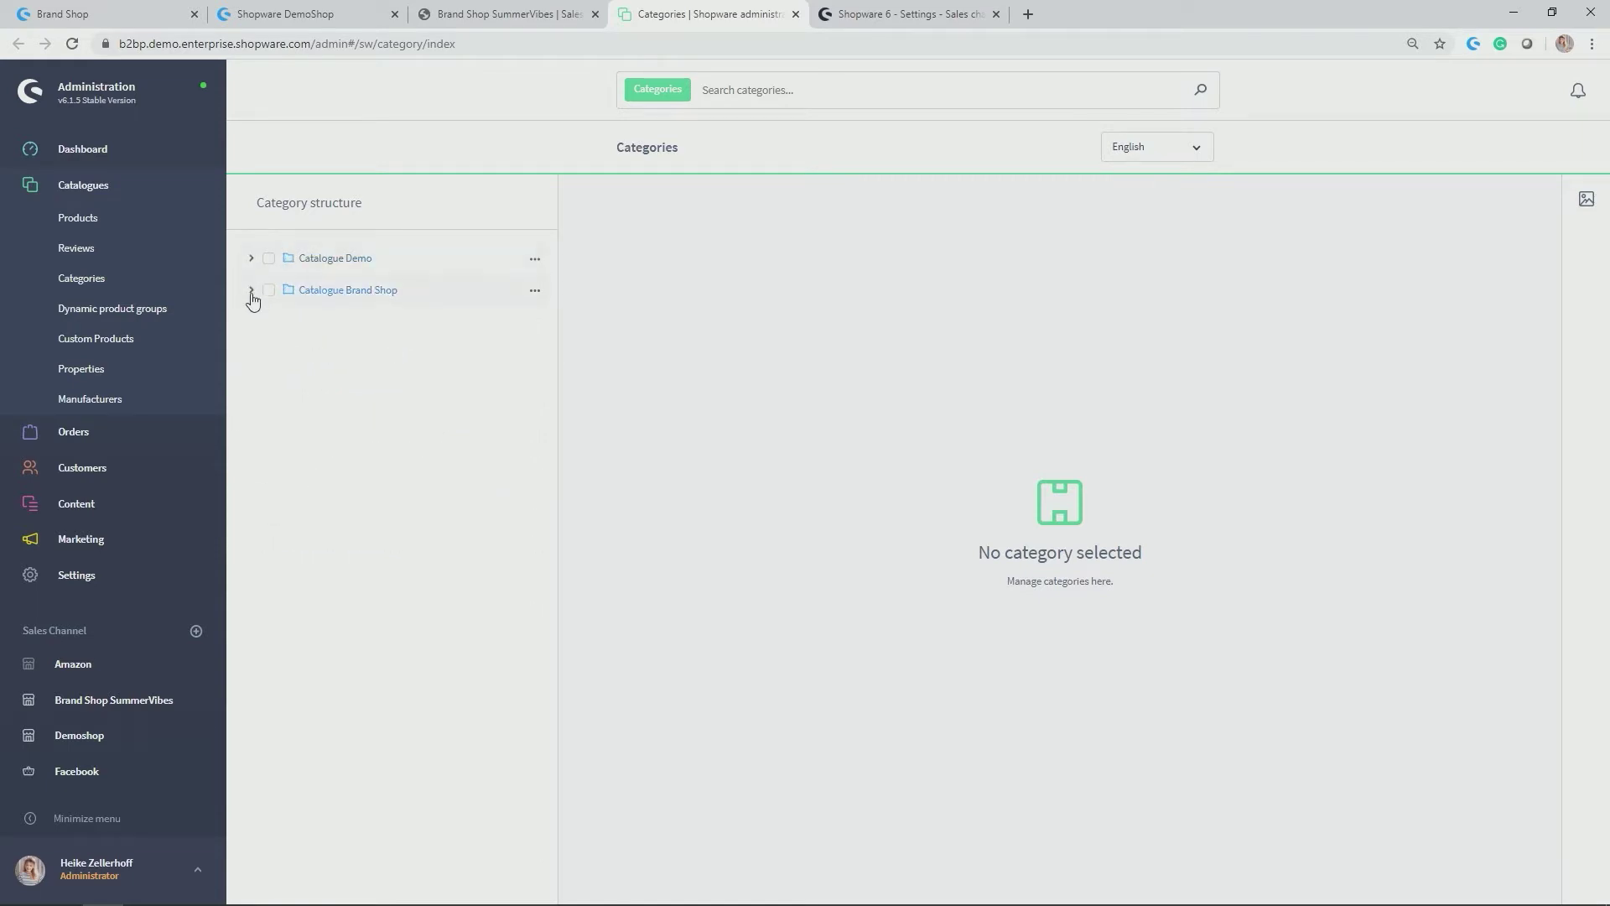
Expand Catalogue Brand Shop down to Shop Services and Information, then collapse it all again.
left_click(250, 291)
left_click(275, 322)
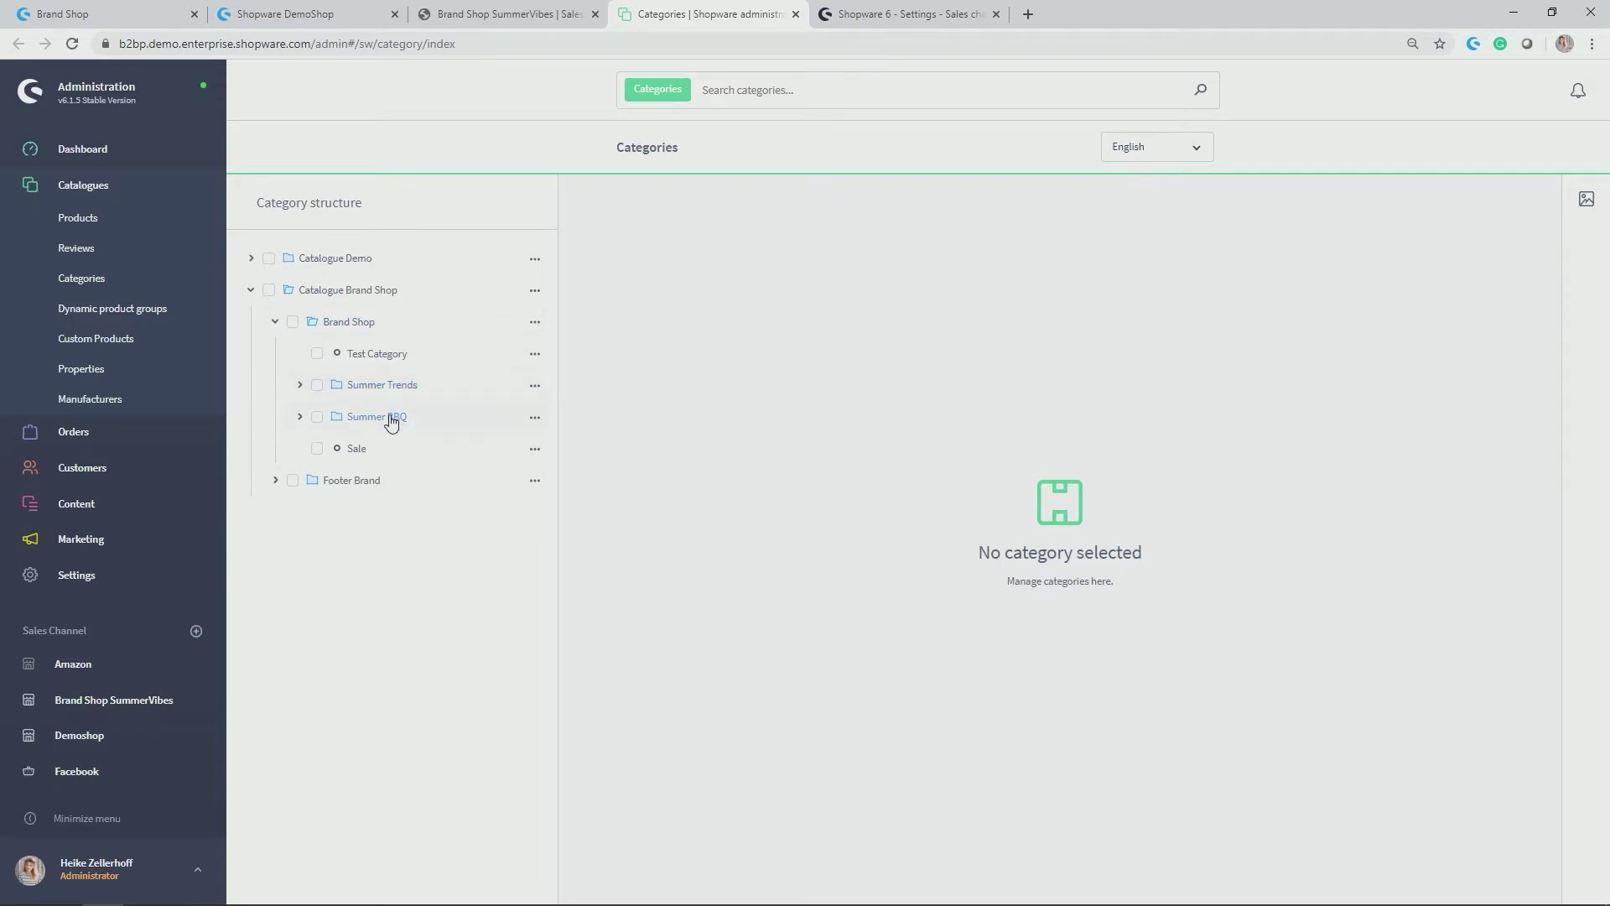
left_click(276, 483)
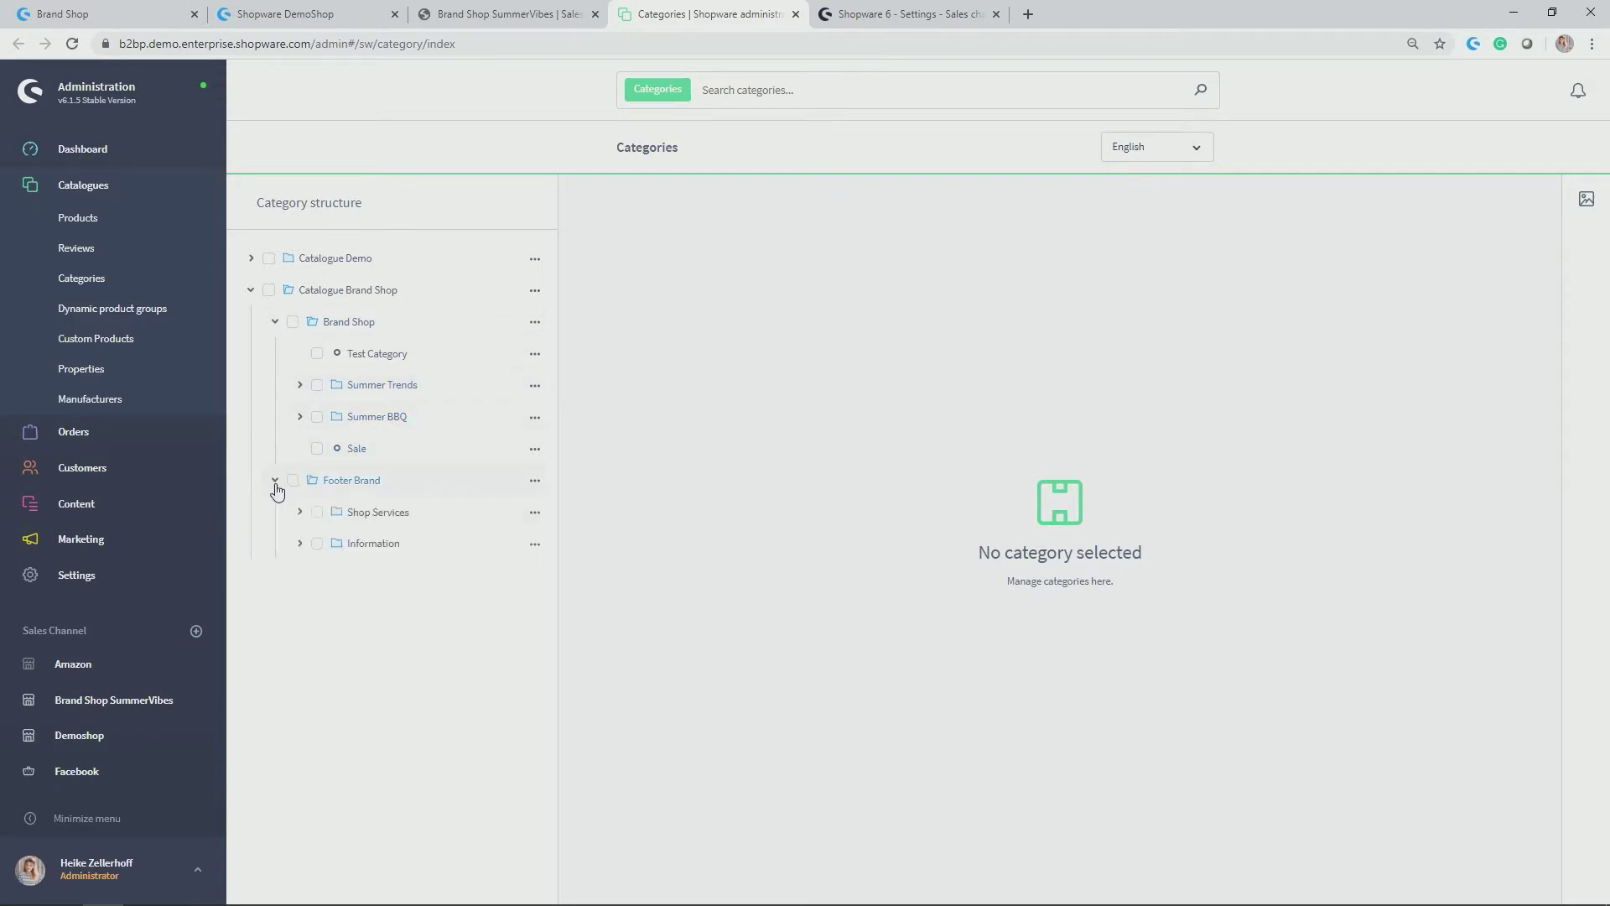
left_click(299, 513)
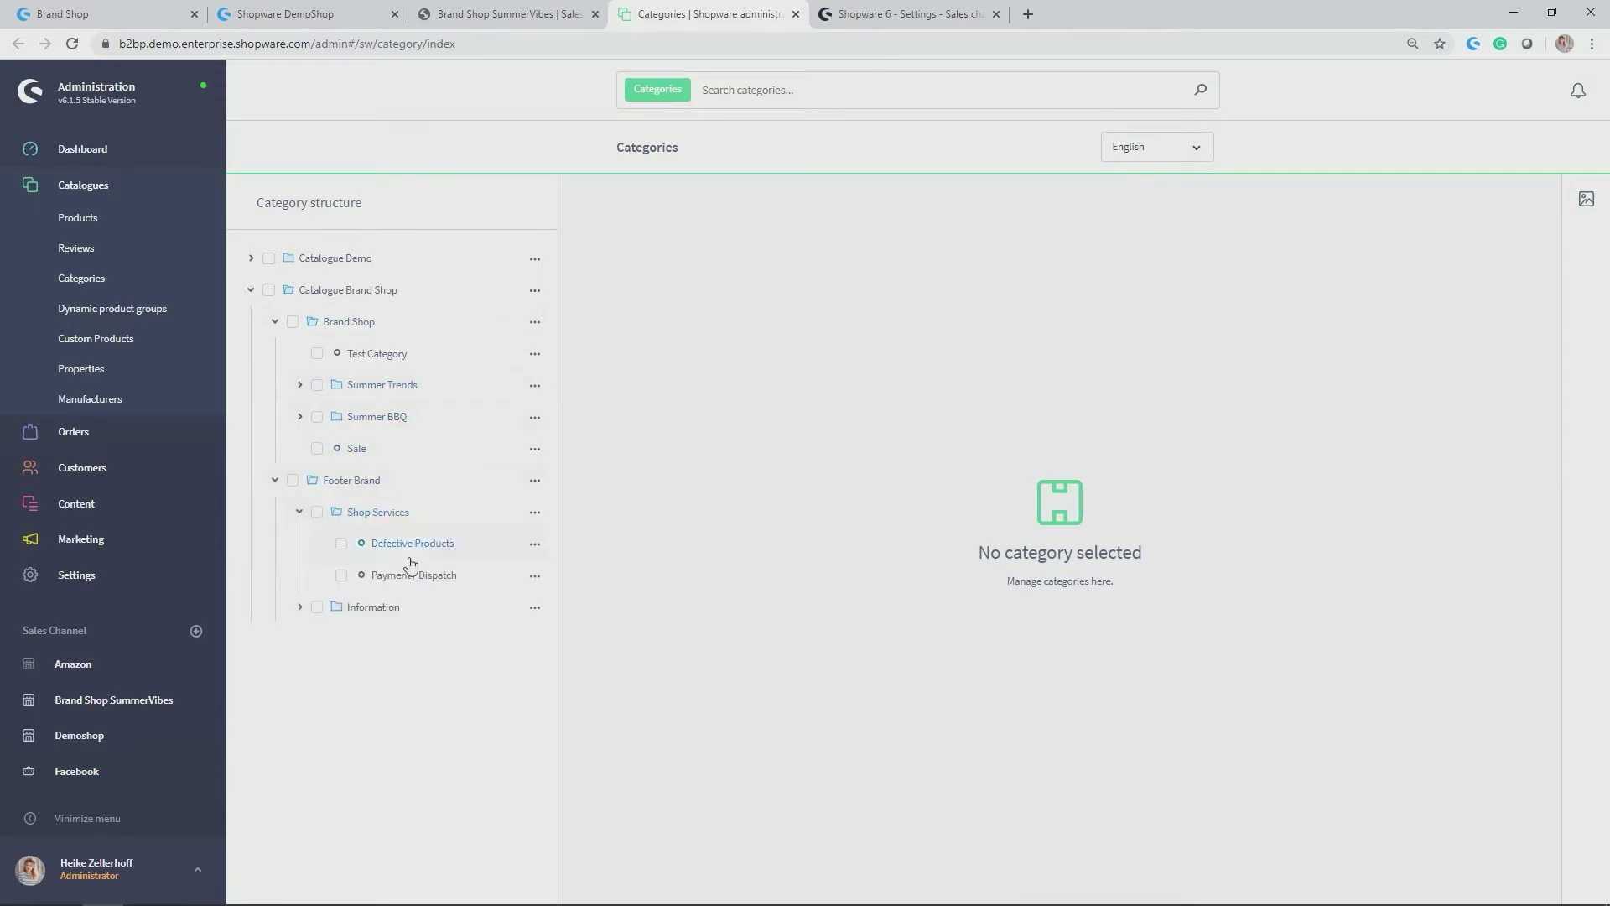
left_click(299, 612)
left_click(300, 608)
left_click(299, 515)
left_click(275, 481)
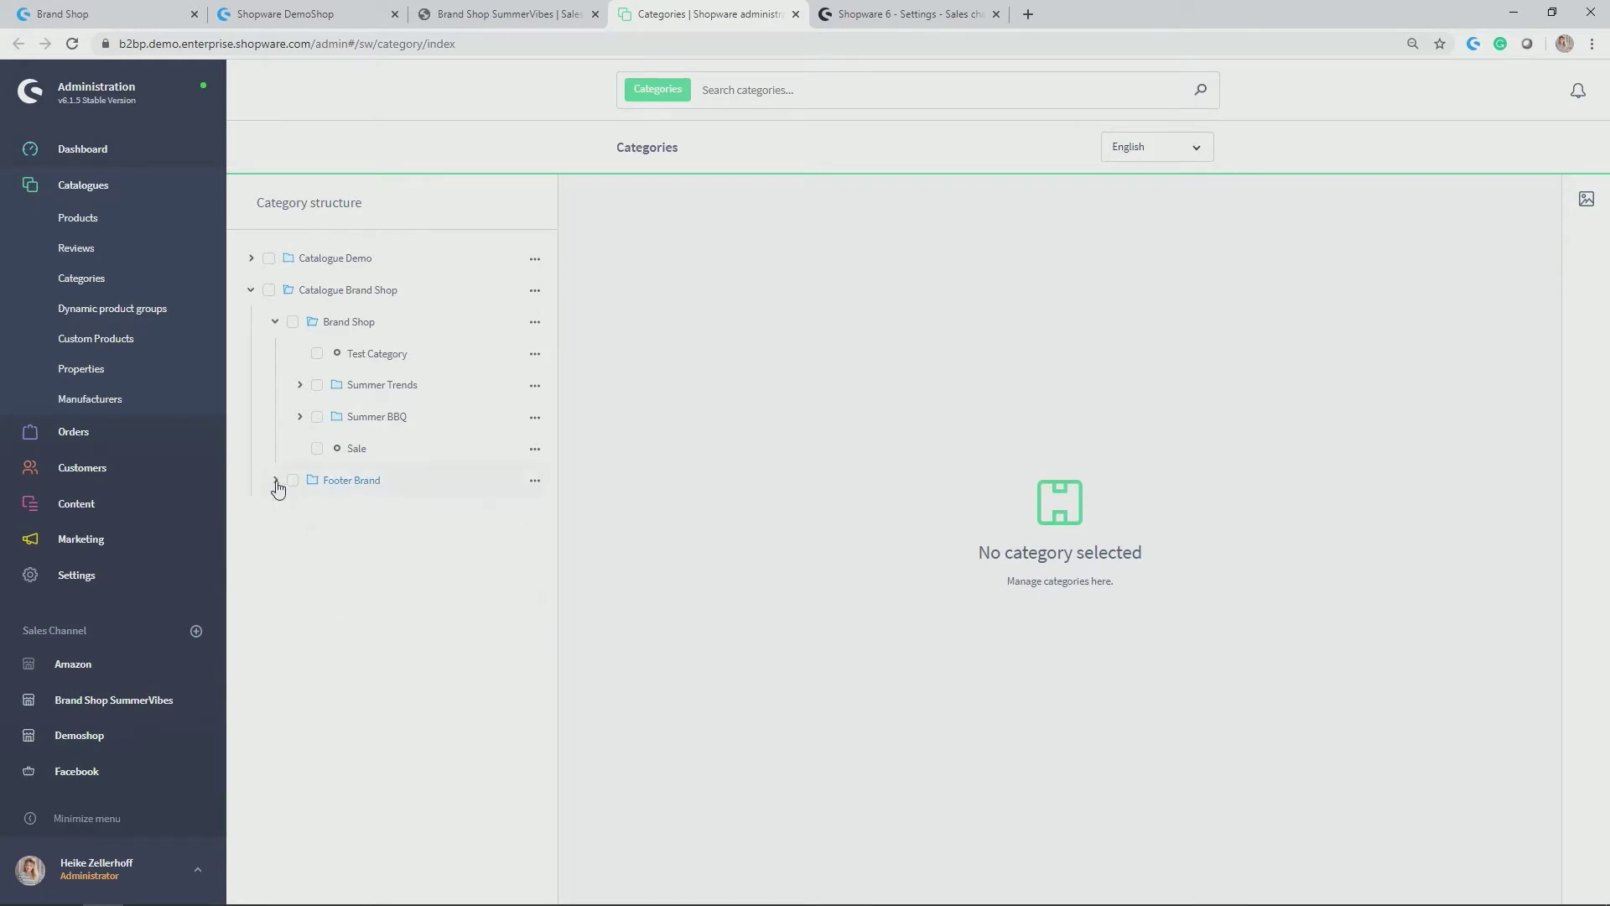
left_click(275, 321)
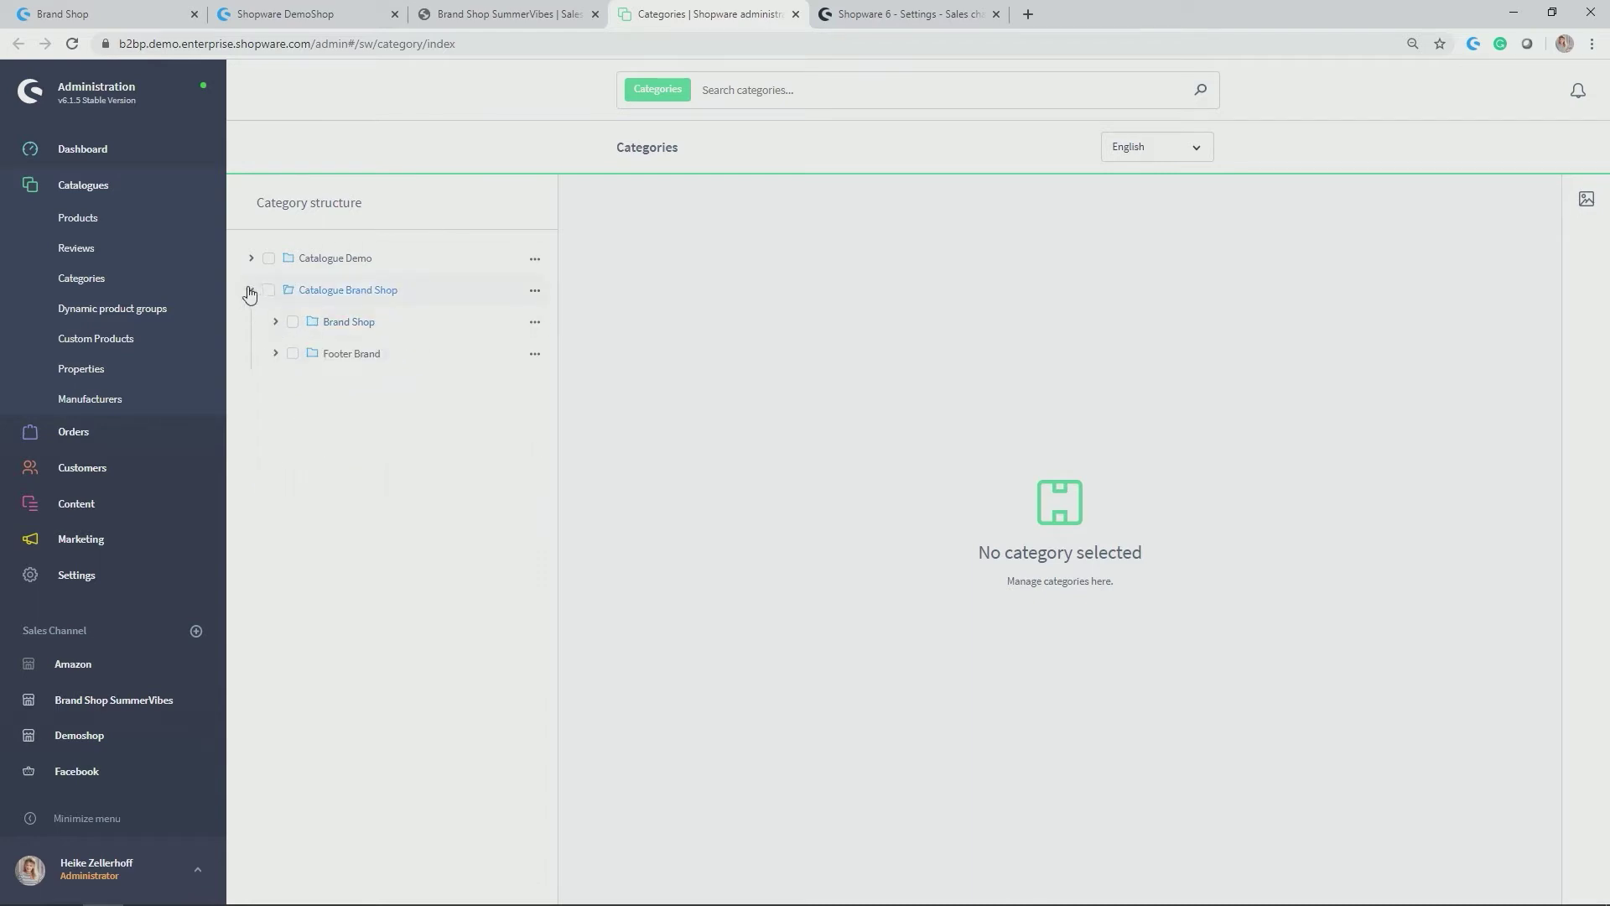
left_click(250, 290)
Open Brand Shop SummerVibes settings and scroll to its English/Deutsch languages and three domain URLs.
left_click(139, 703)
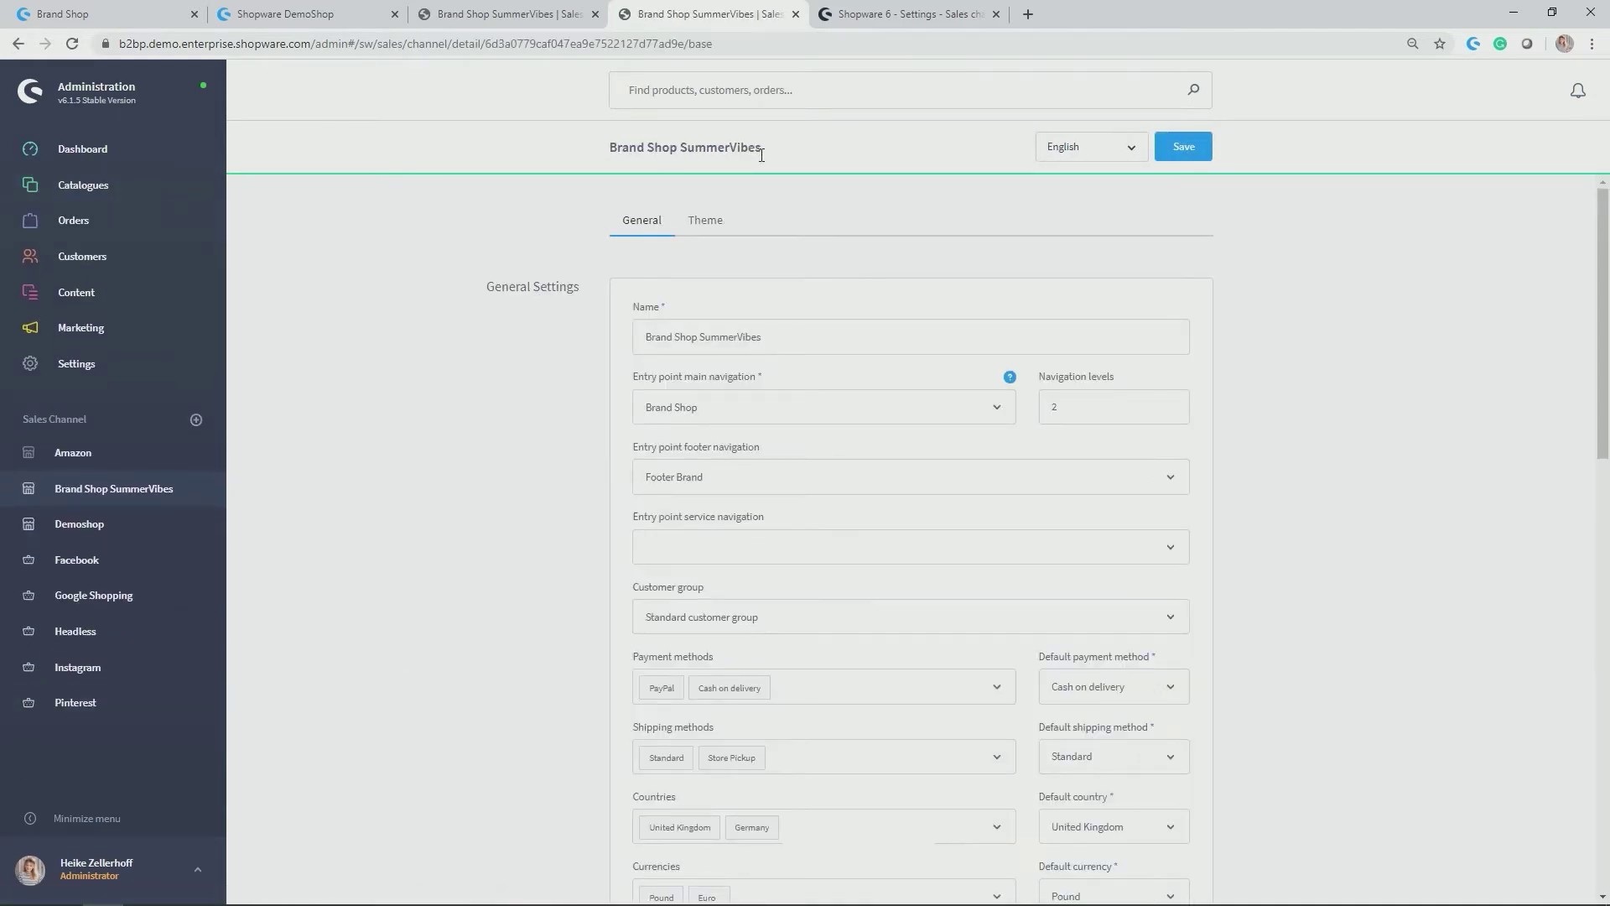
scroll(482, 450, "down", 3)
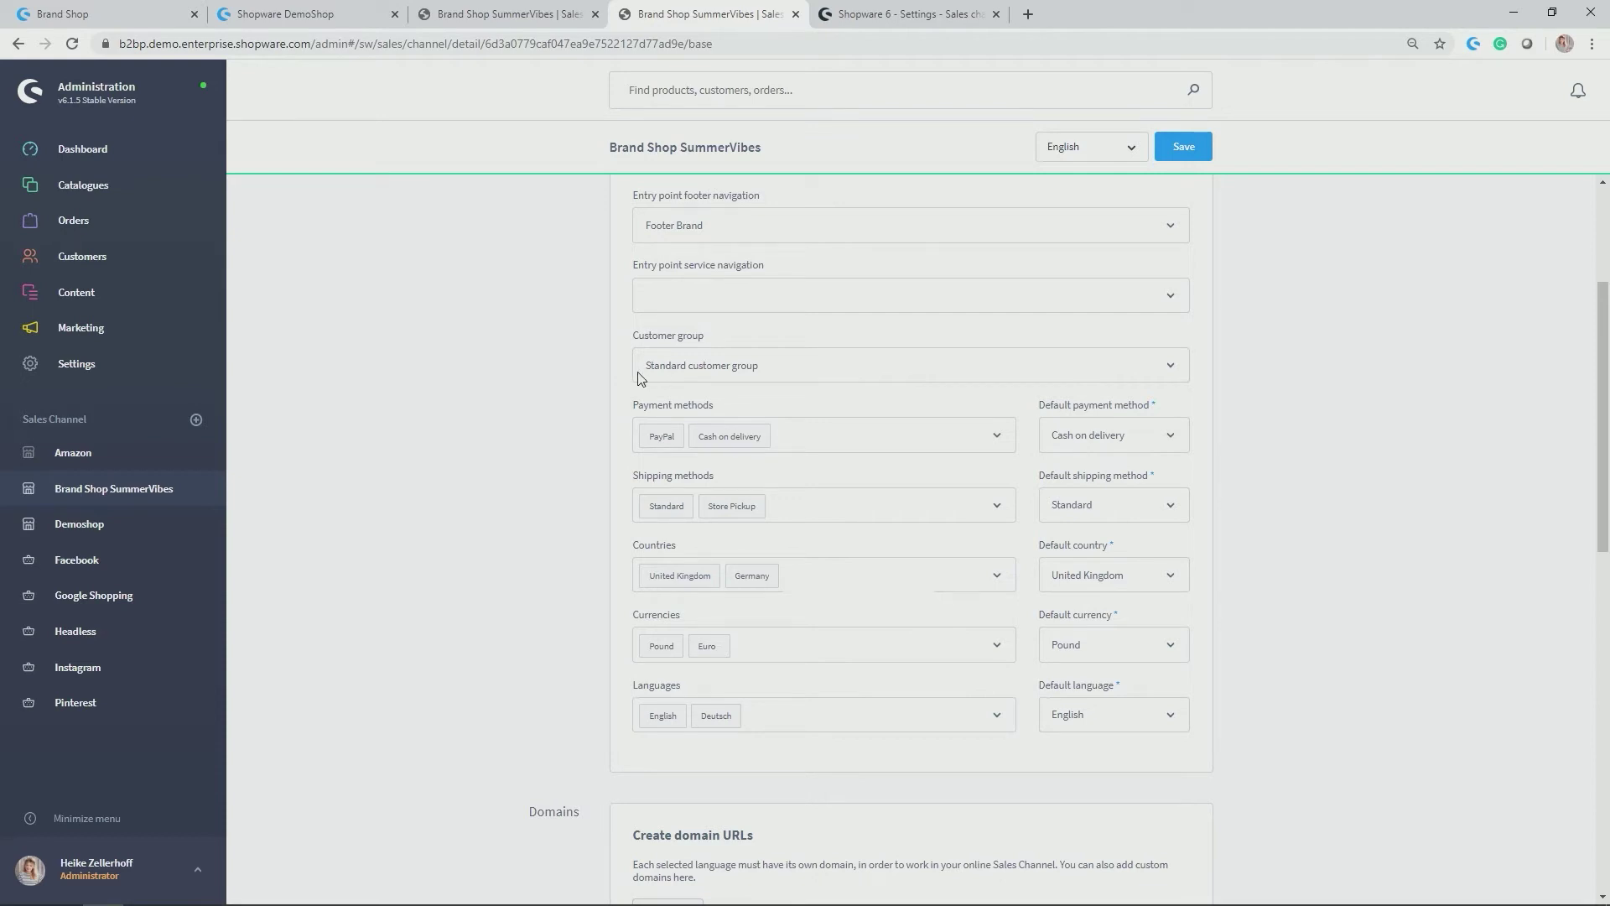
scroll(620, 373, "down", 1)
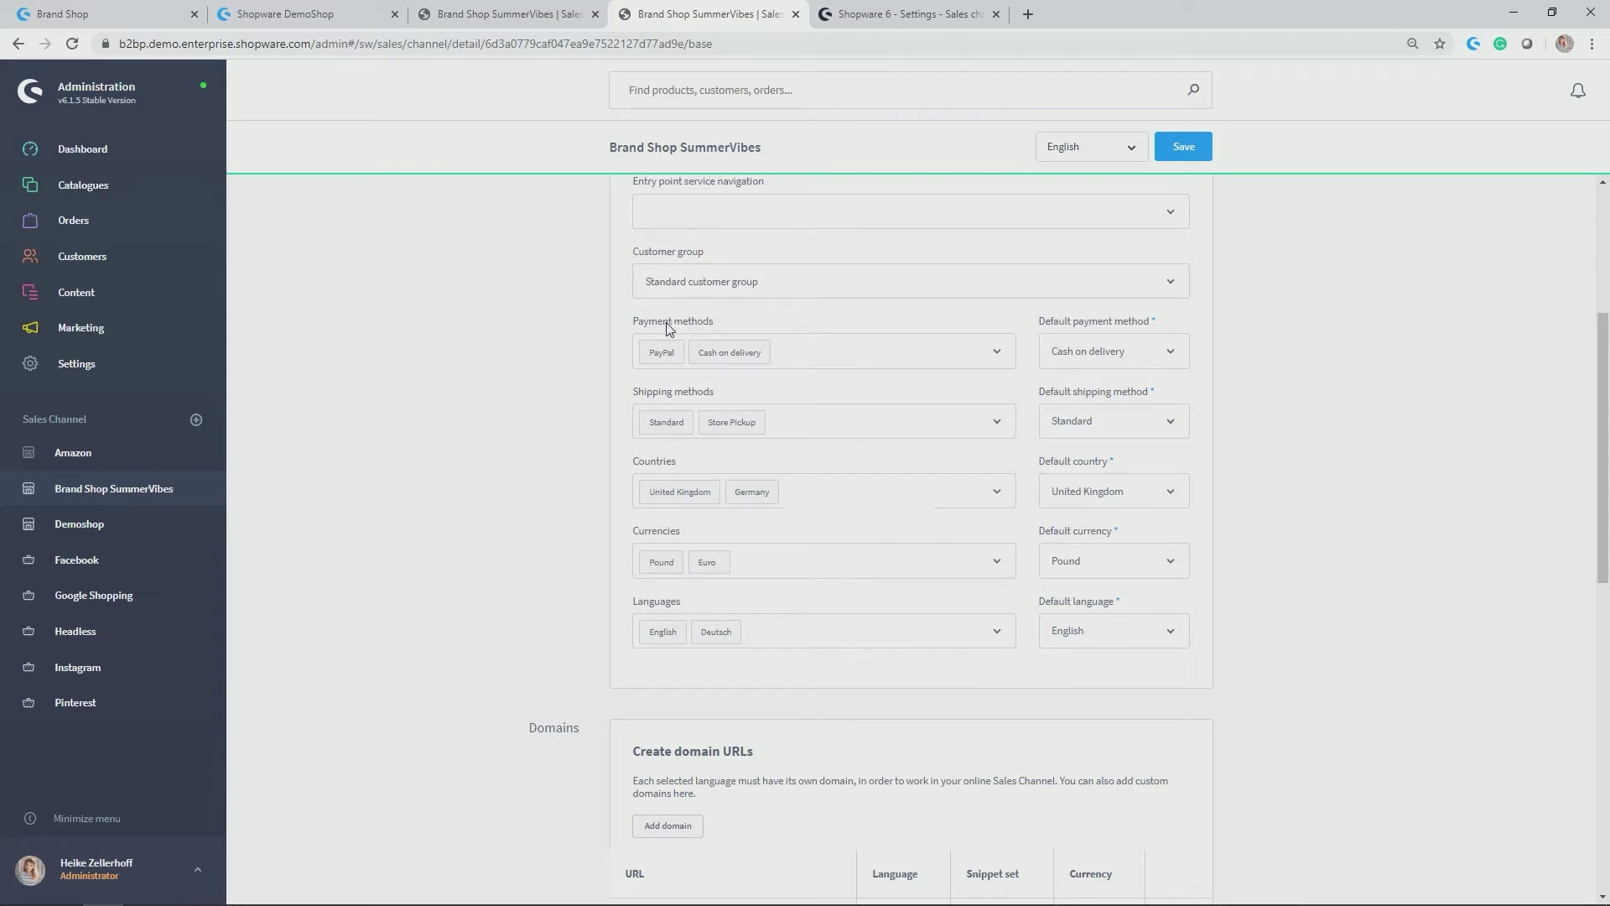
mouse_move(655, 359)
left_click_drag(1045, 321, 1039, 322)
left_click(1190, 323)
scroll(1233, 371, "down", 2)
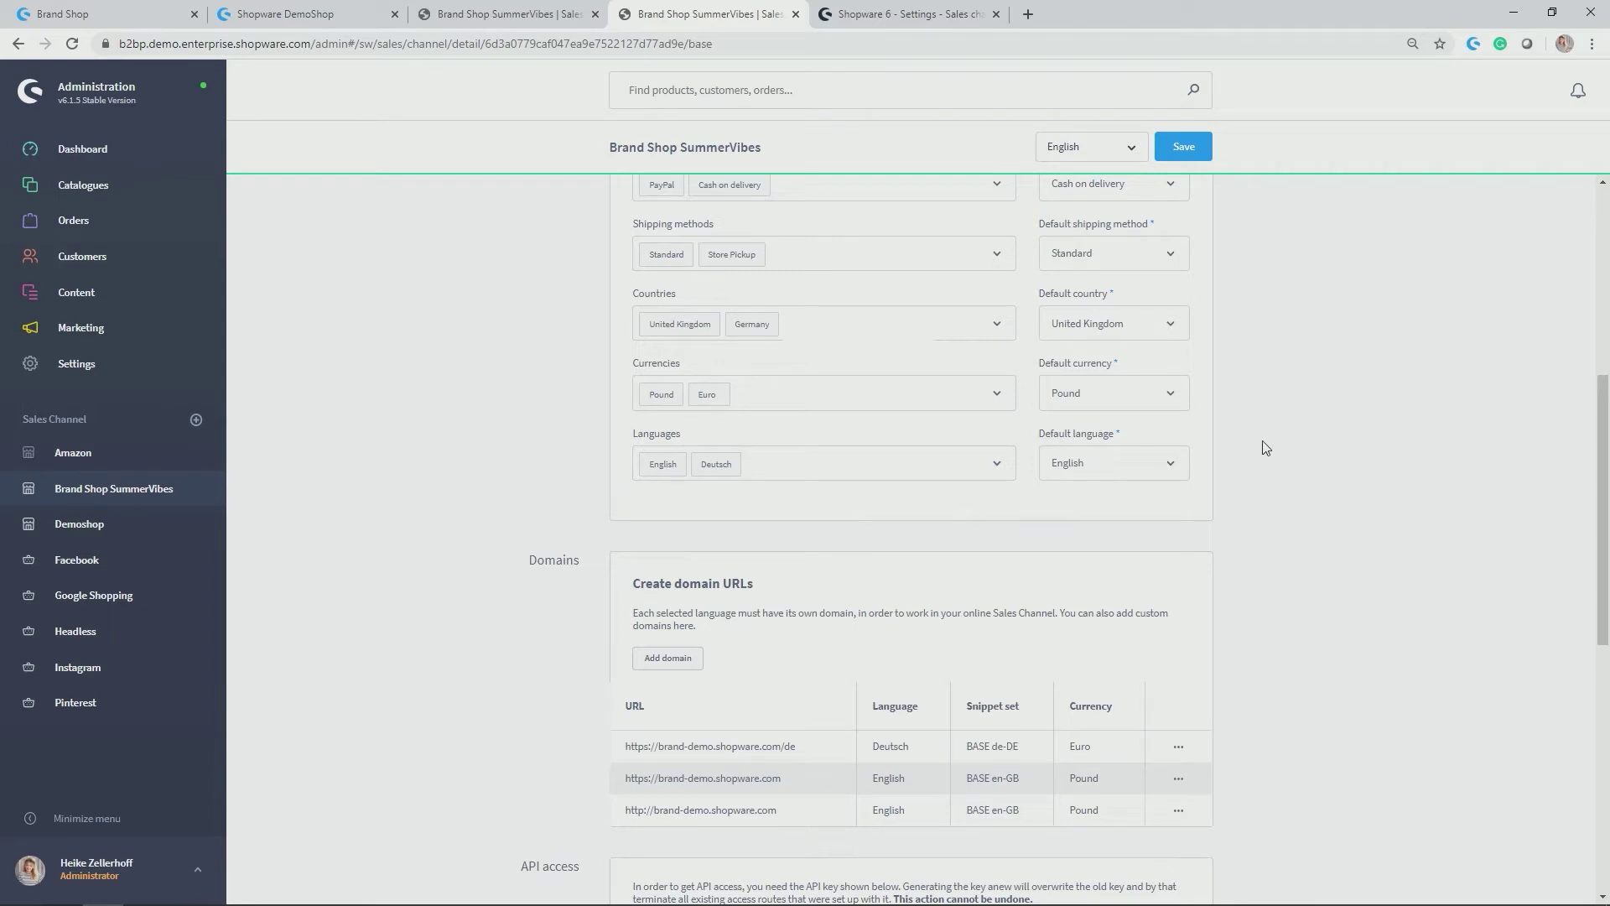
Highlight the Domains and Create domain URLs headings and the German /de URL, then return to the storefront.
scroll(1268, 446, "down", 2)
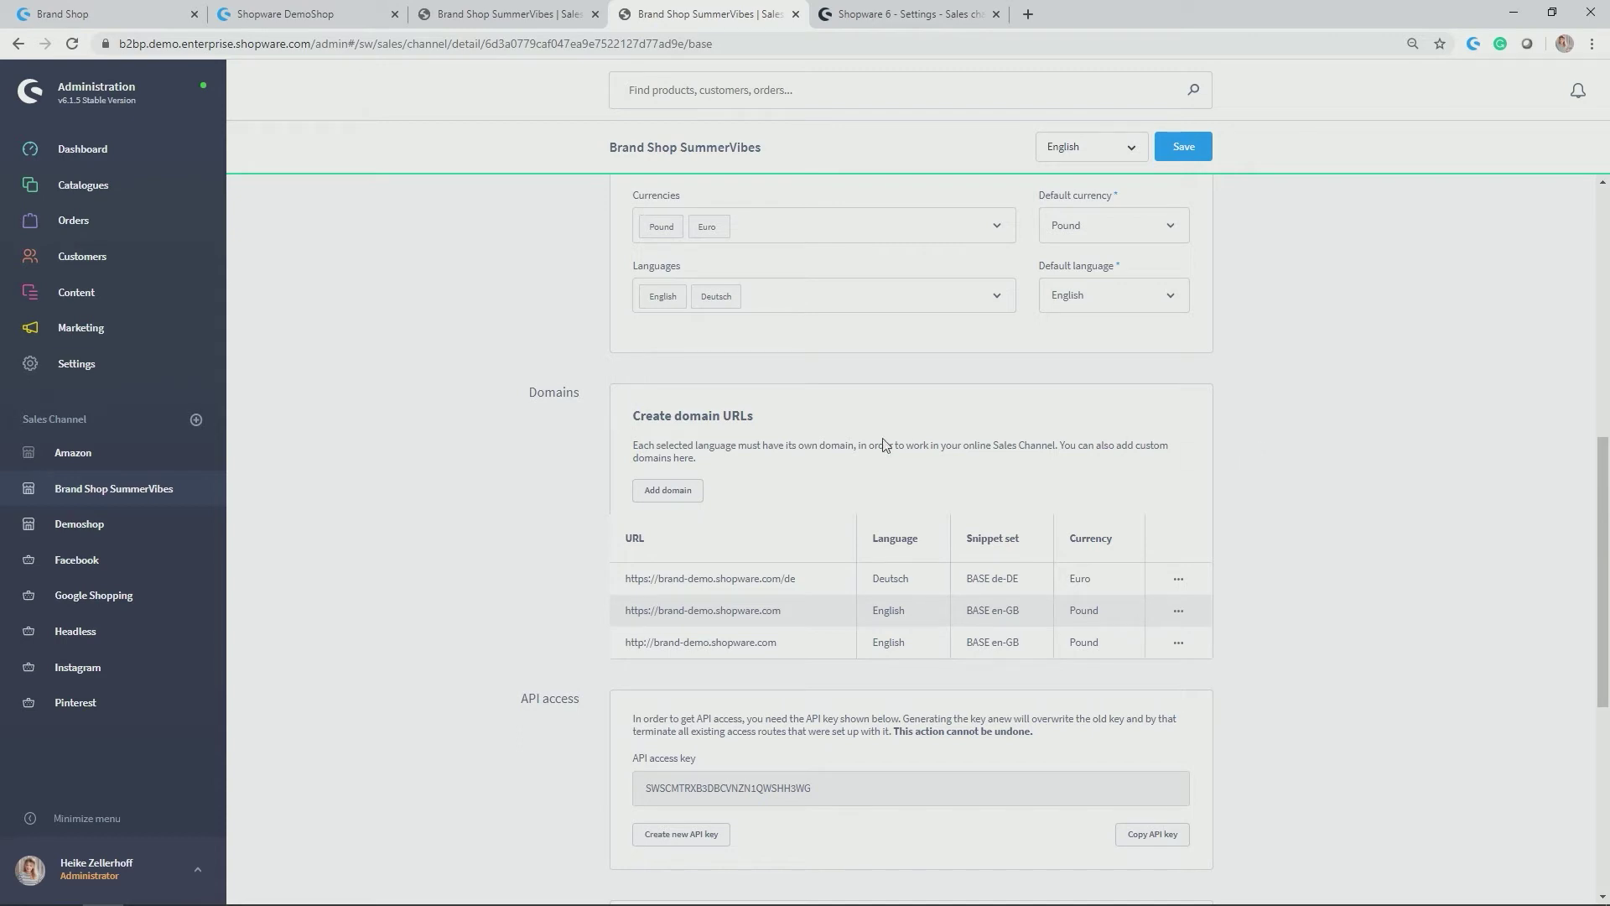
double_click(556, 393)
left_click_drag(650, 418, 773, 394)
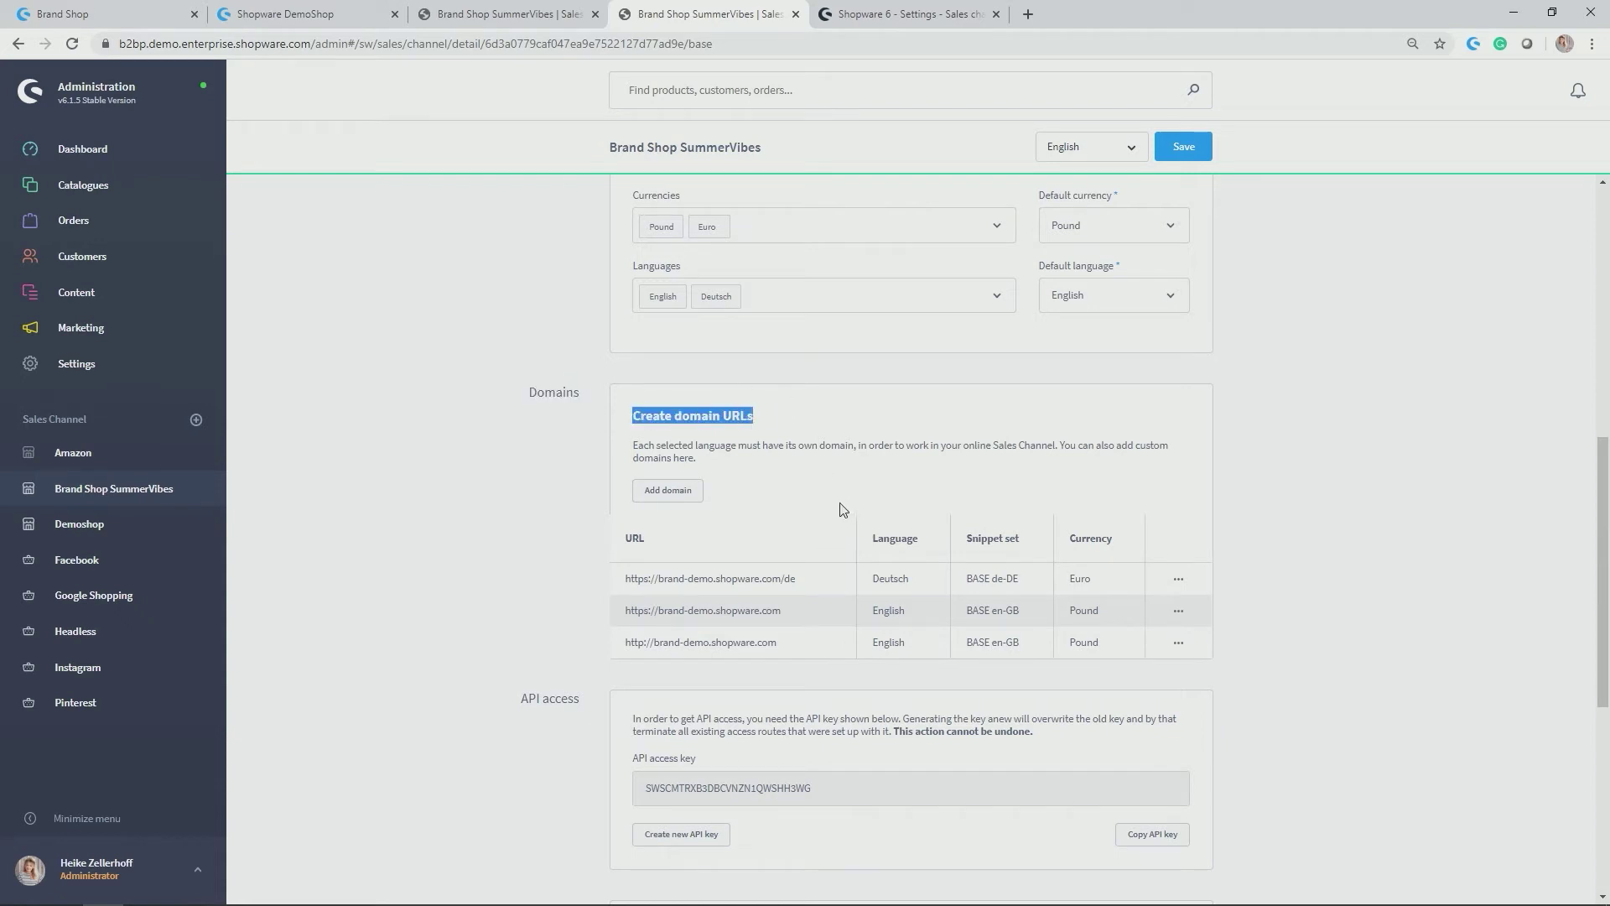
scroll(815, 490, "down", 1)
left_click(807, 402)
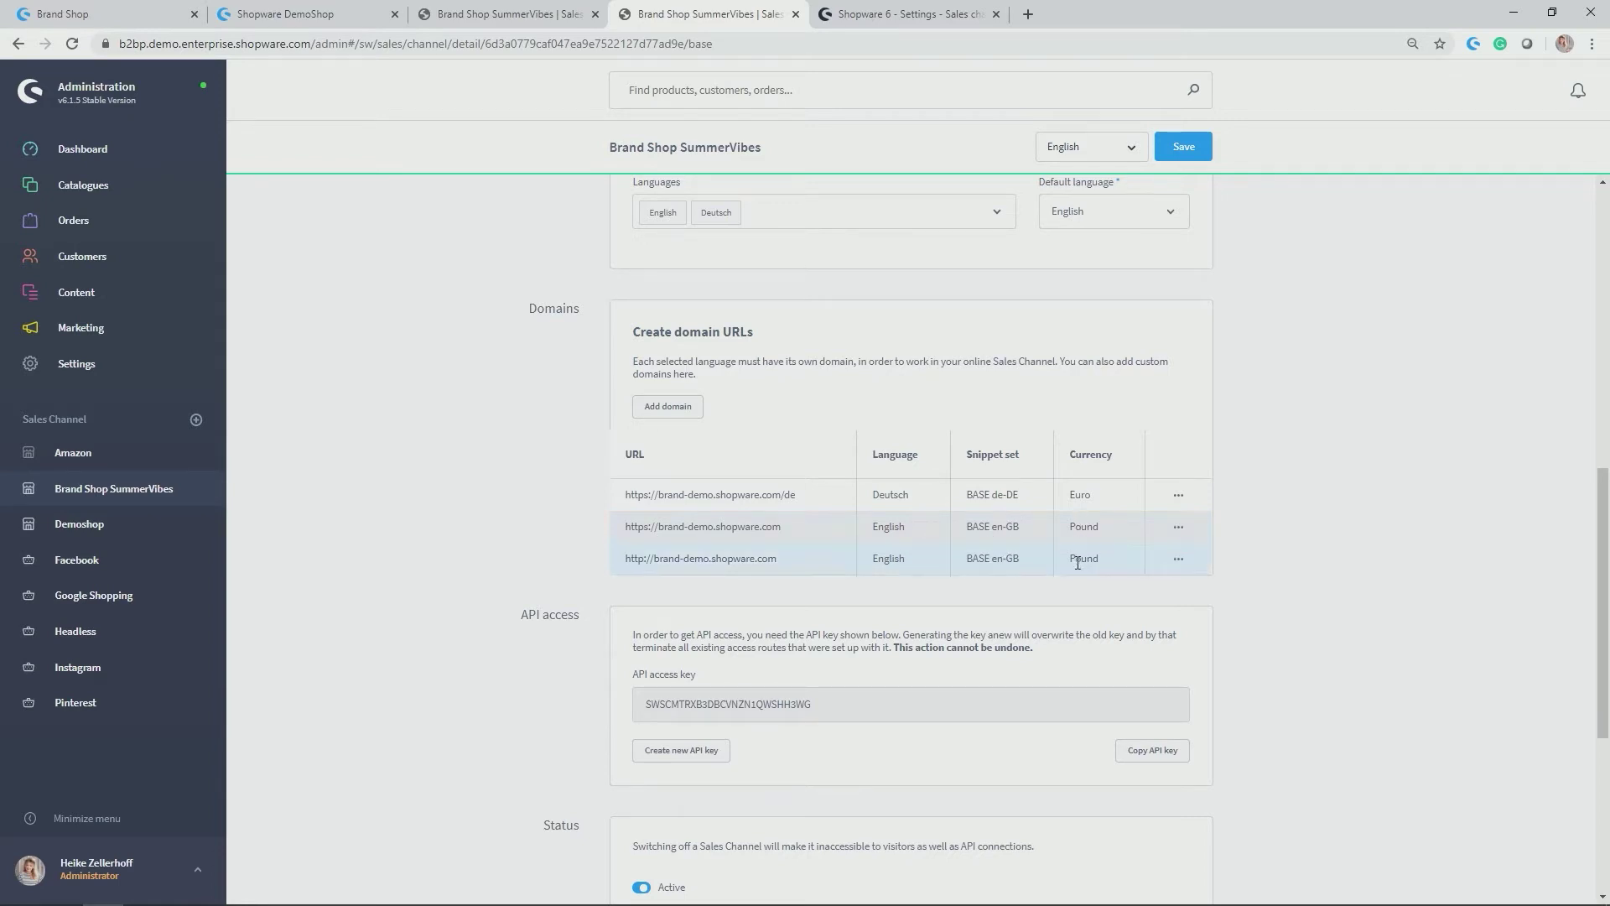
left_click_drag(822, 502, 633, 501)
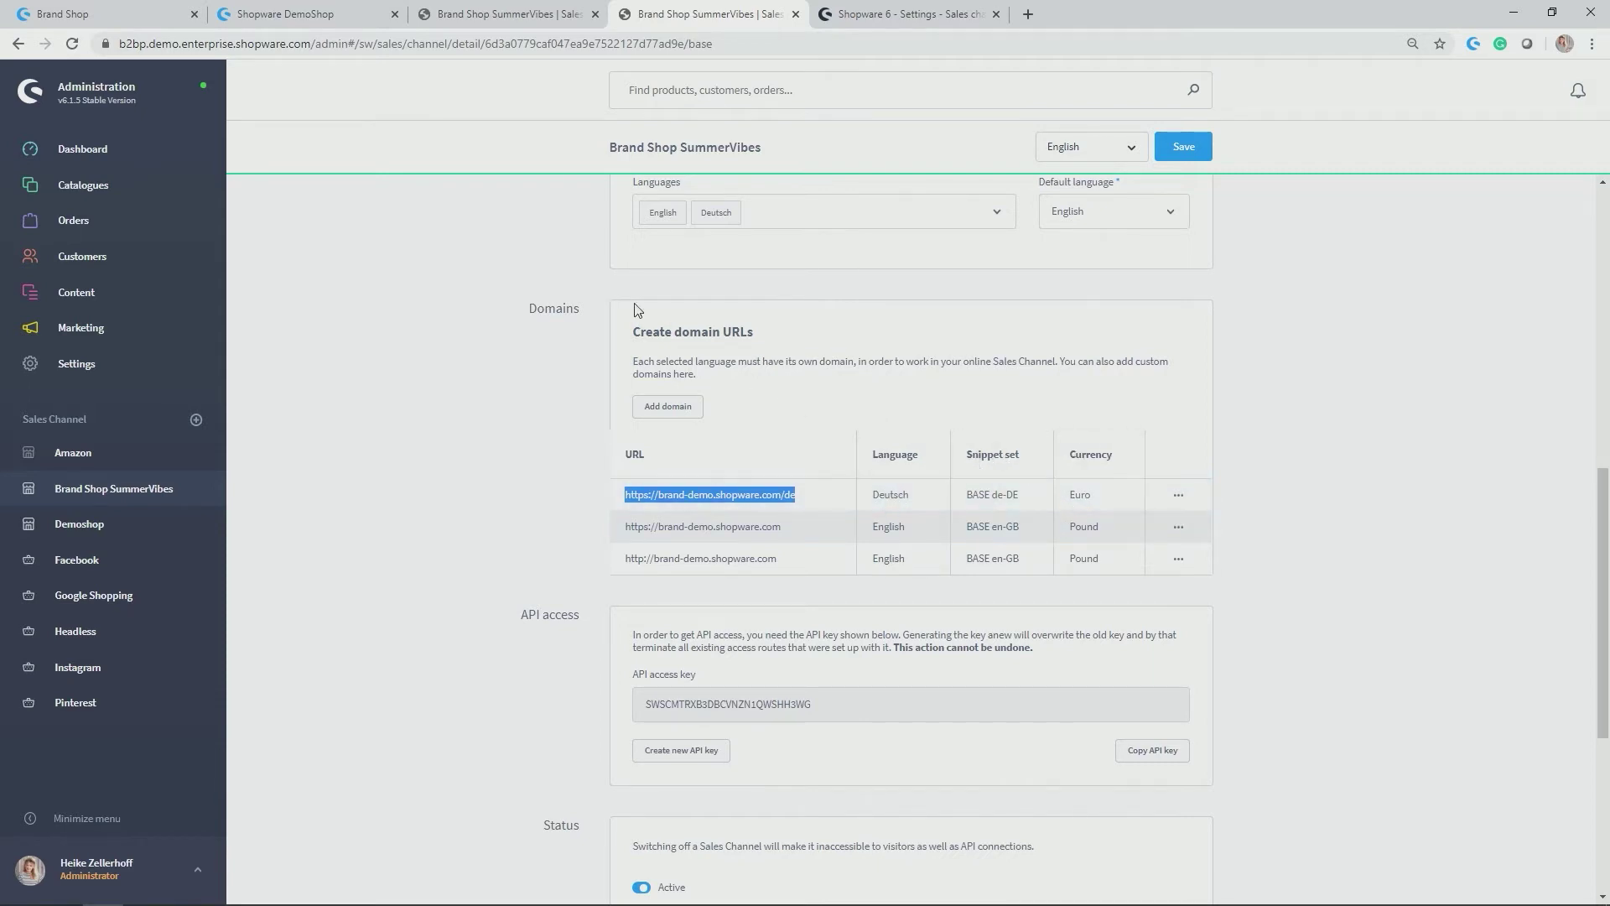
left_click(124, 9)
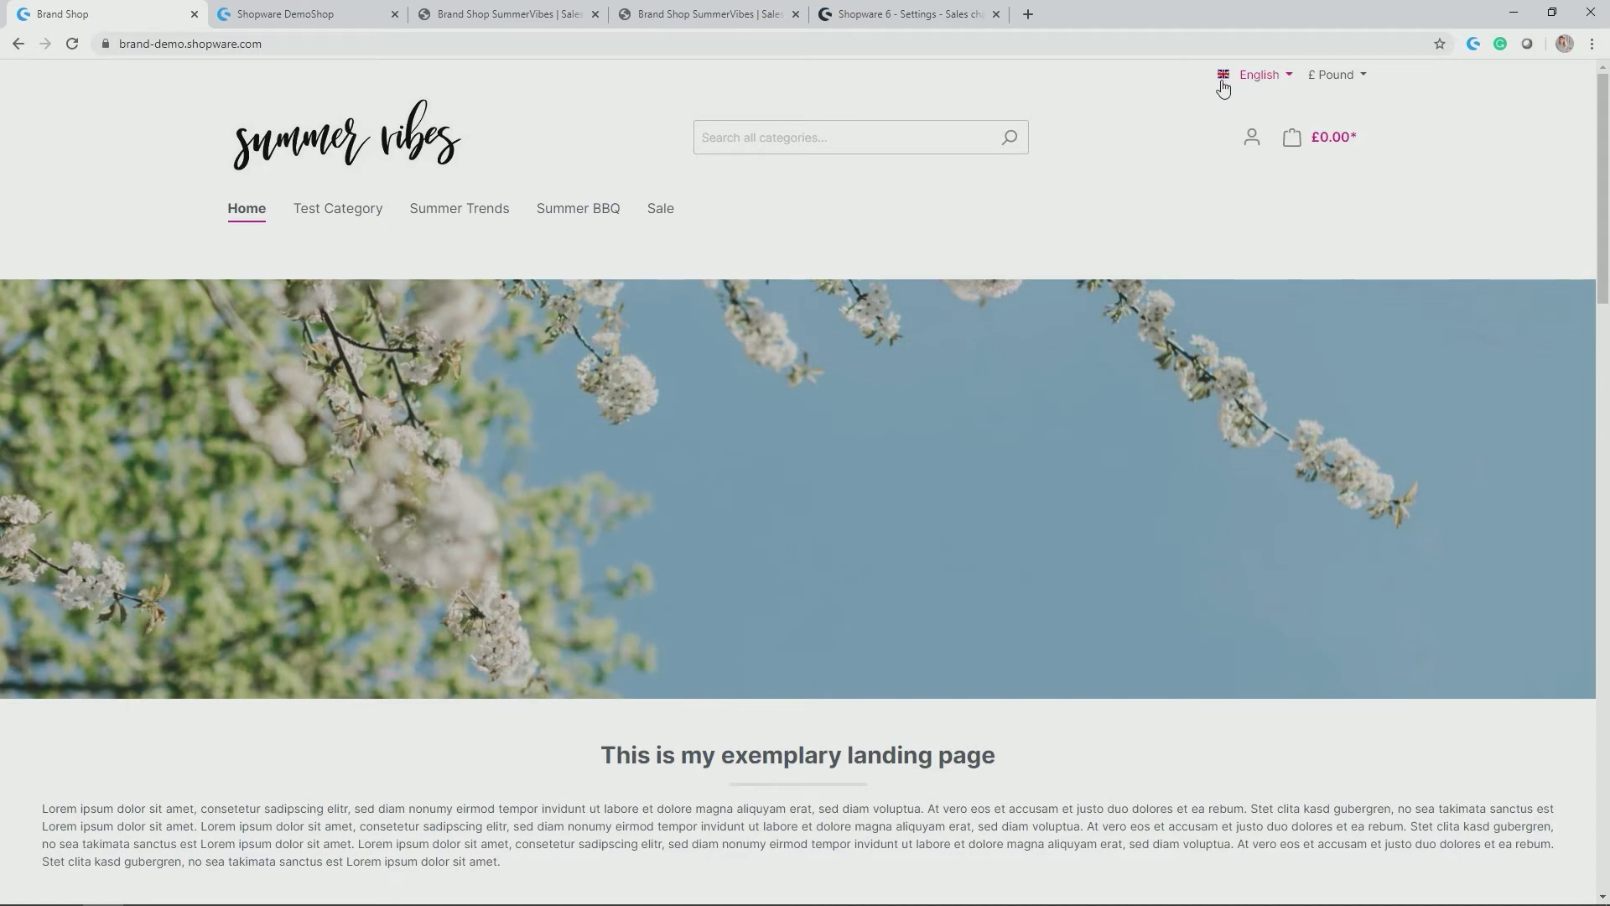
Set the summer vibes storefront currency to Euro and its language to Deutsch.
left_click(1331, 77)
left_click(1268, 136)
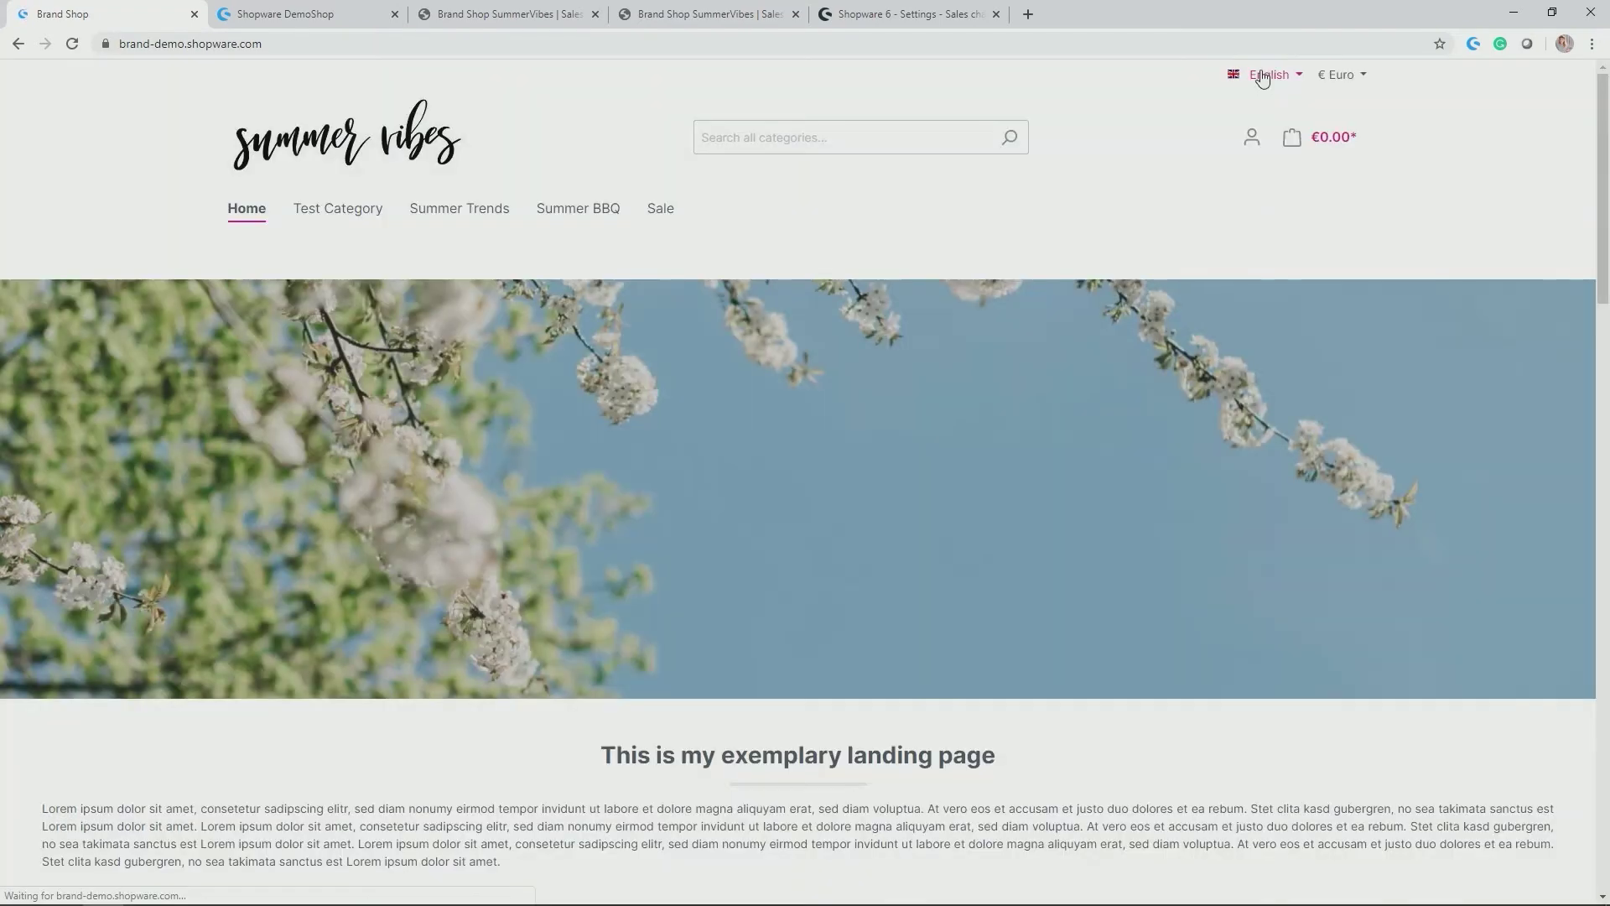
left_click(1263, 75)
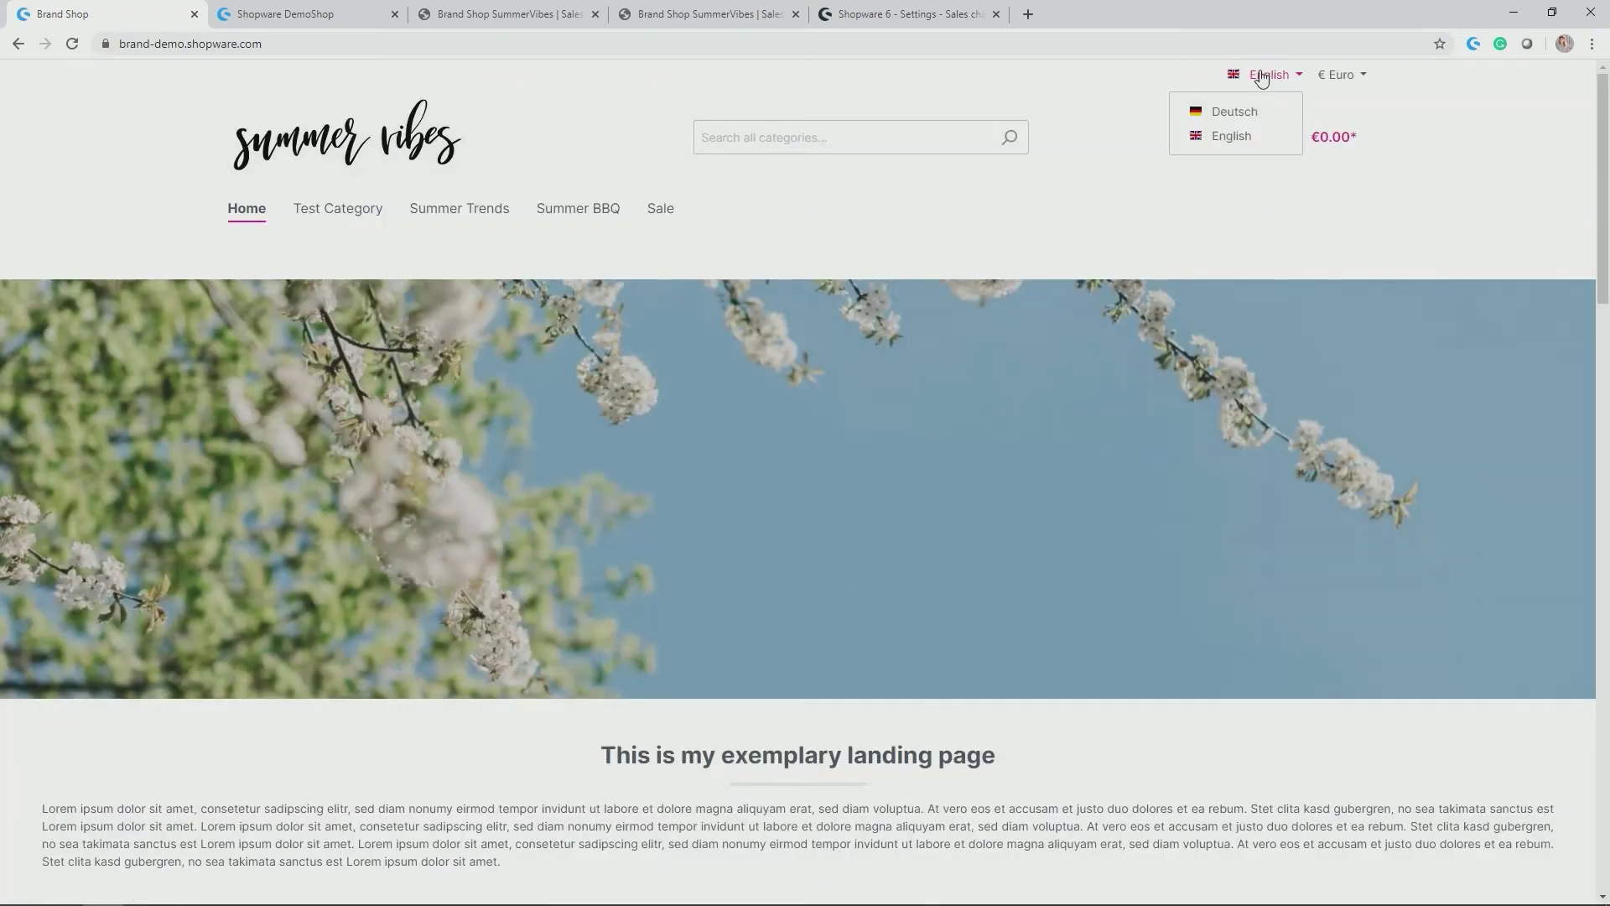
left_click(1229, 117)
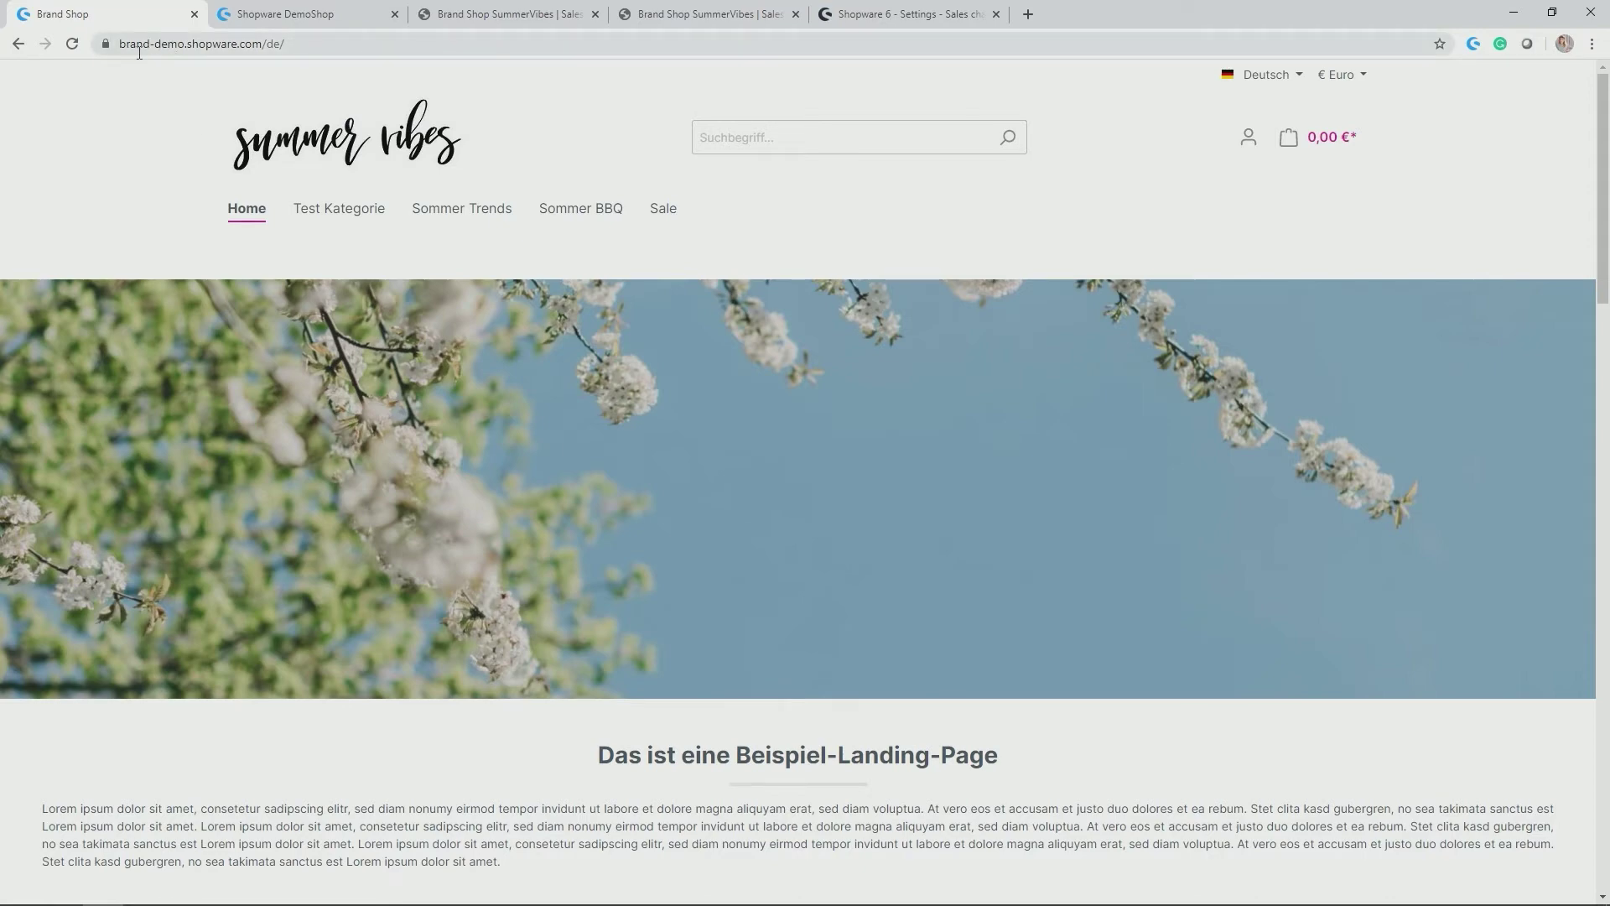
Back in the SummerVibes settings, scroll down to Delete Sales Channel and back up, then open the Theme tab.
left_click(260, 14)
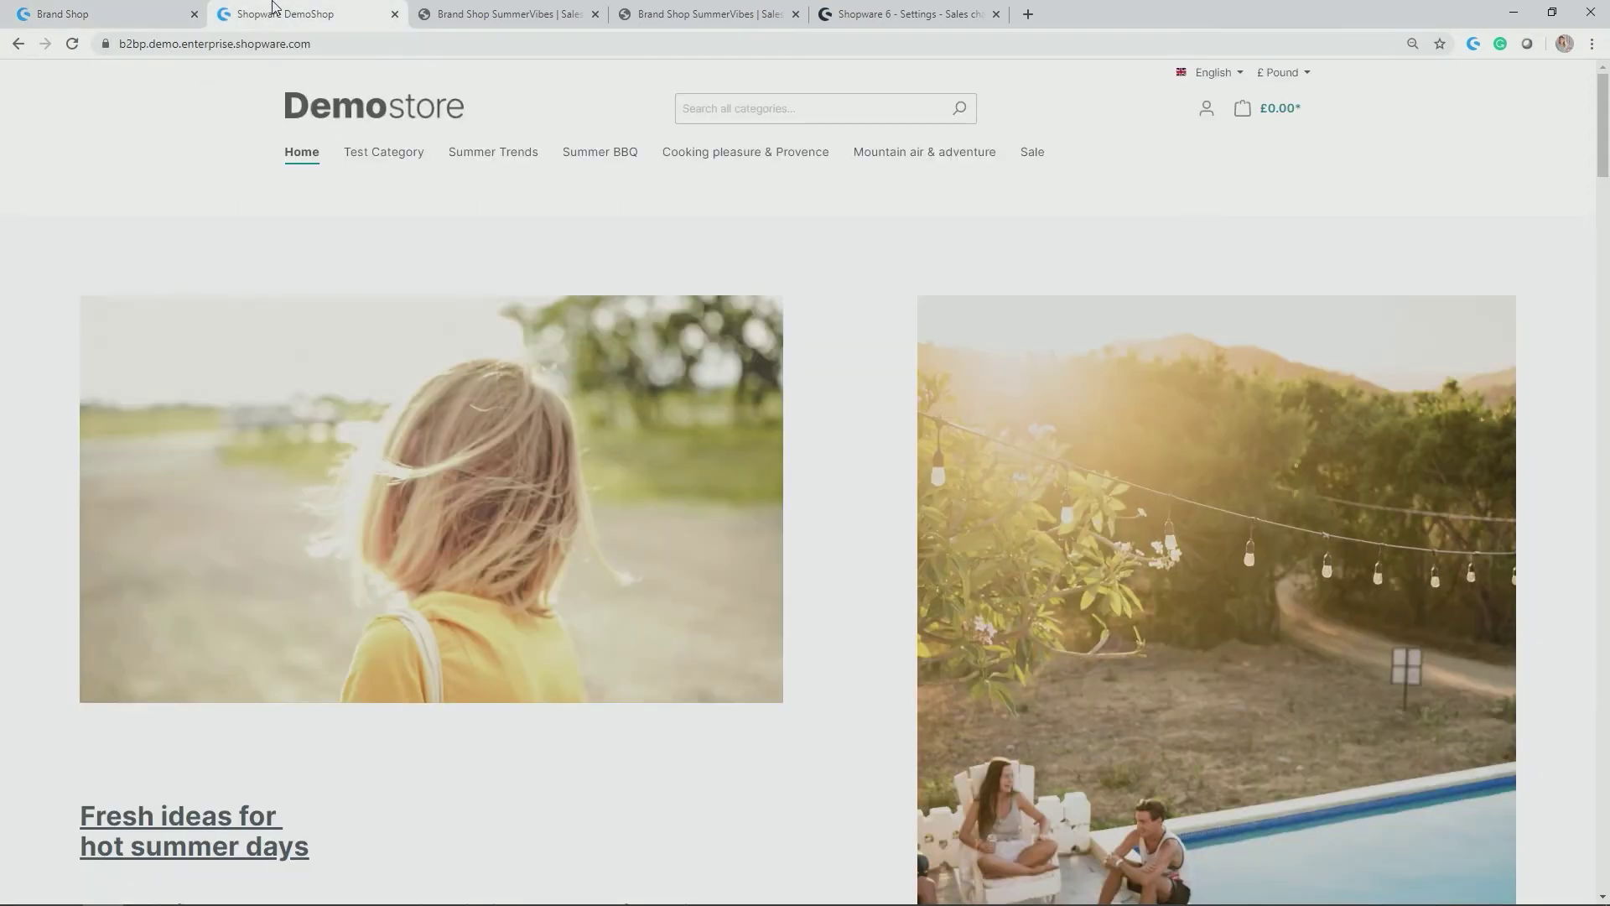
left_click(503, 14)
scroll(511, 557, "down", 4)
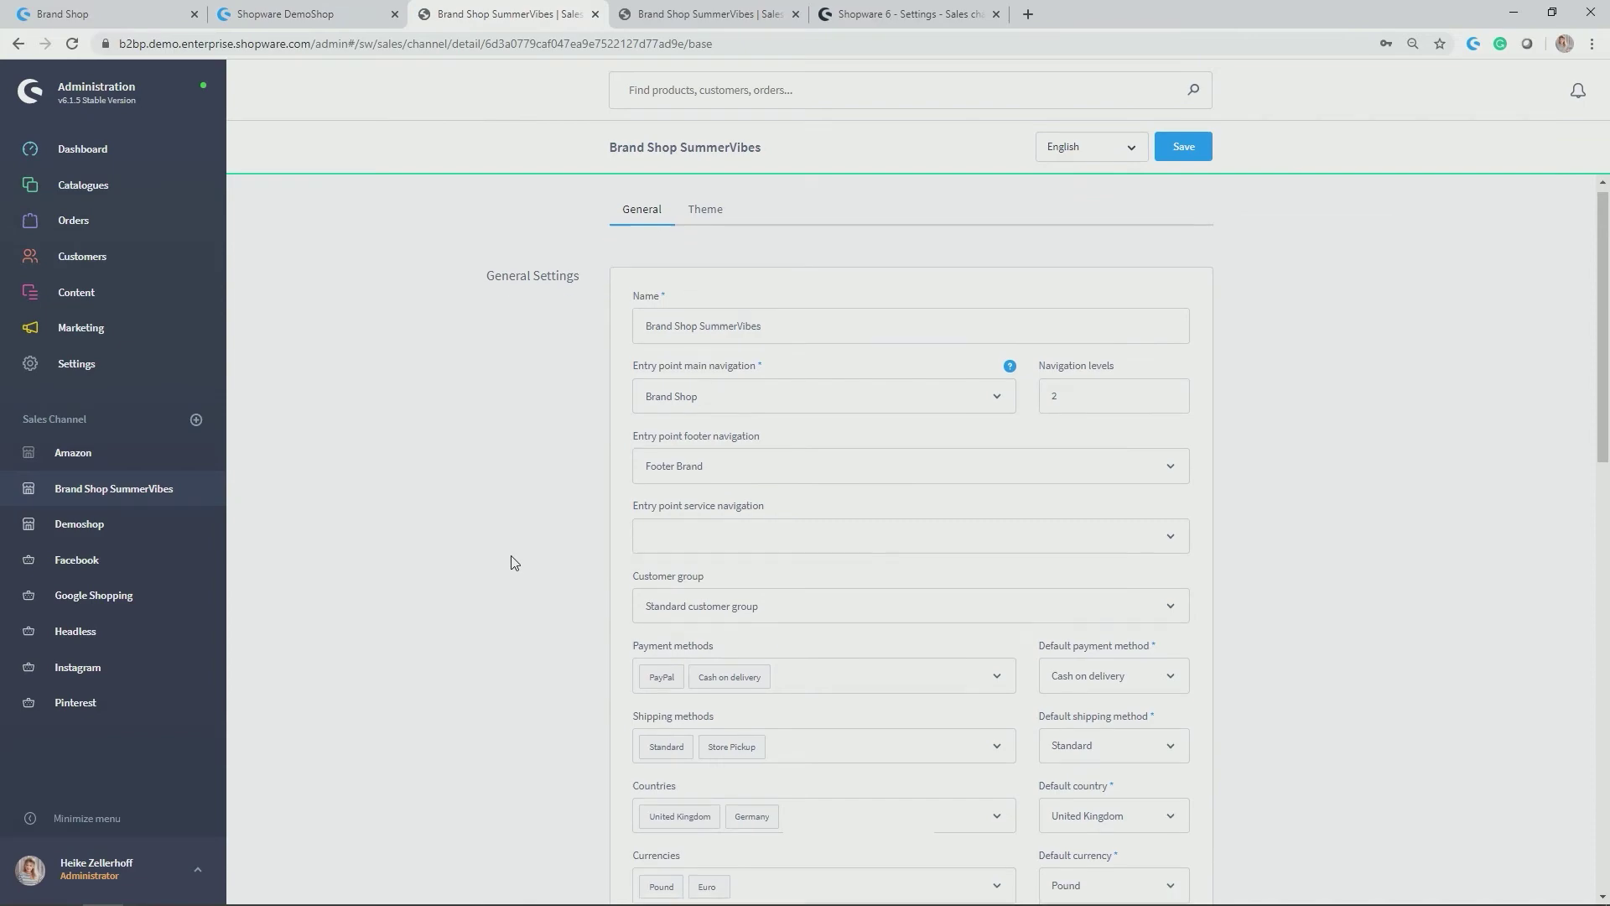
scroll(511, 557, "down", 9)
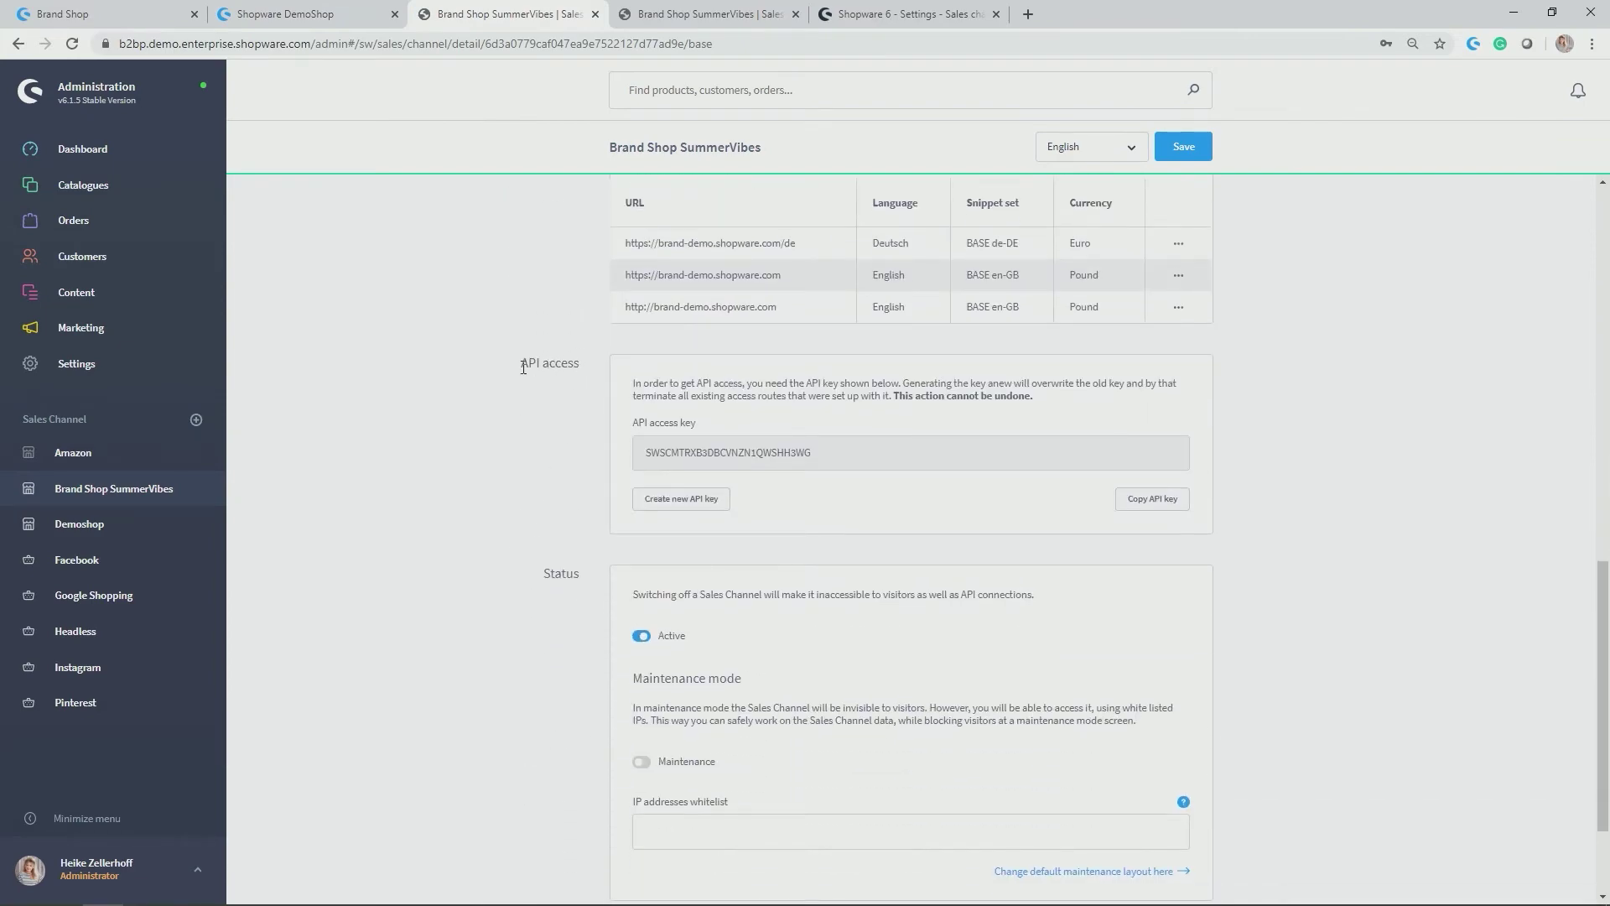
scroll(559, 356, "down", 1)
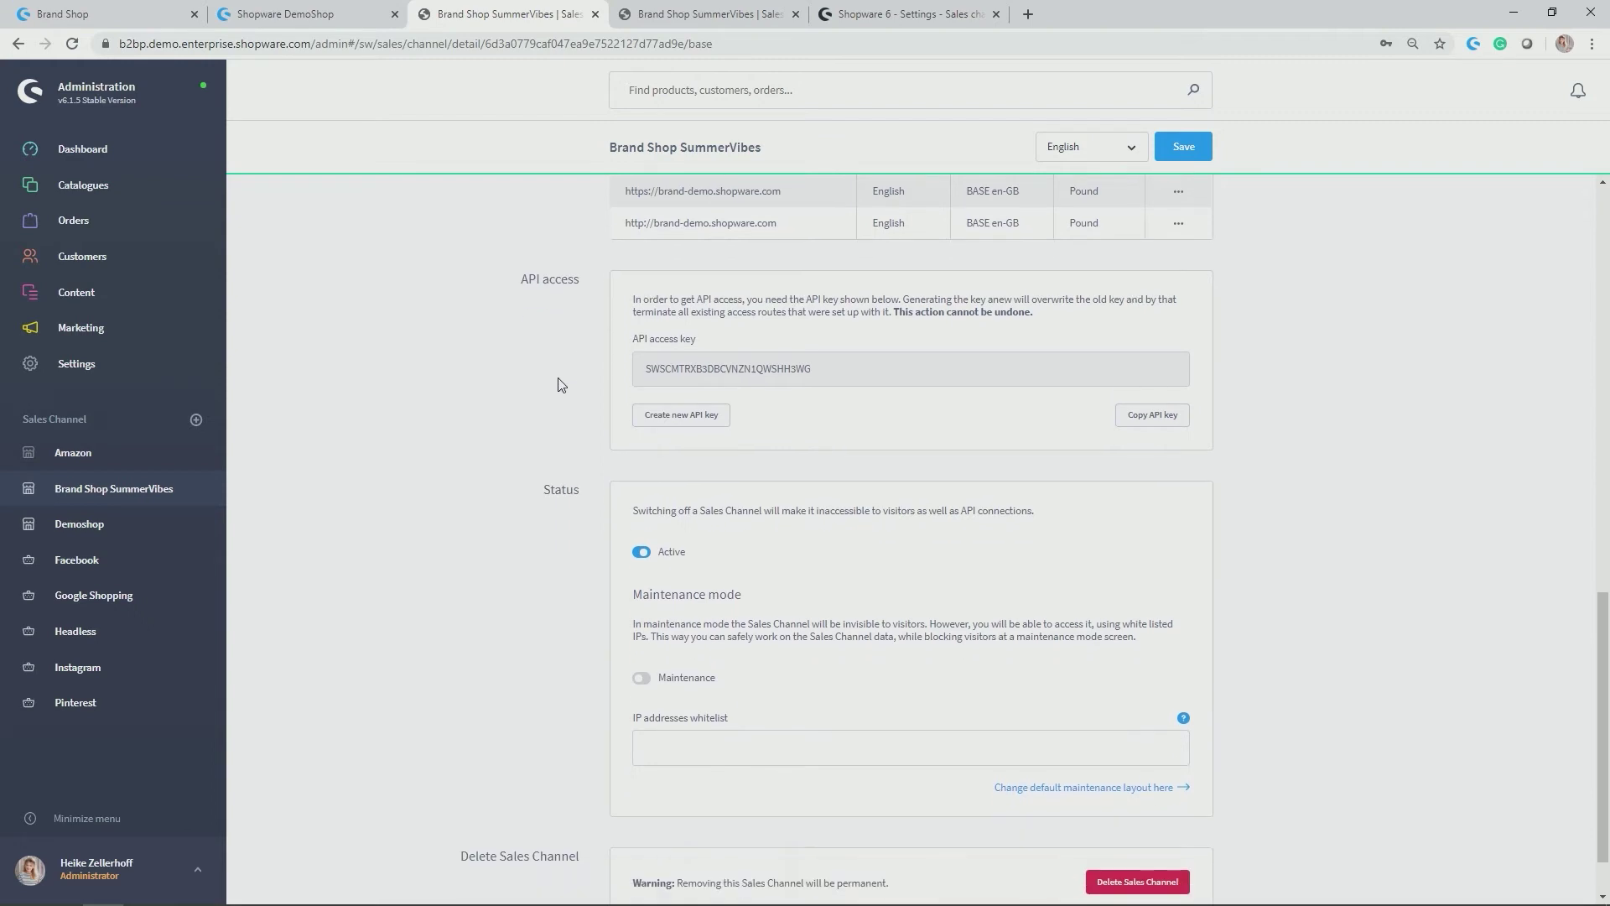
scroll(546, 500, "down", 1)
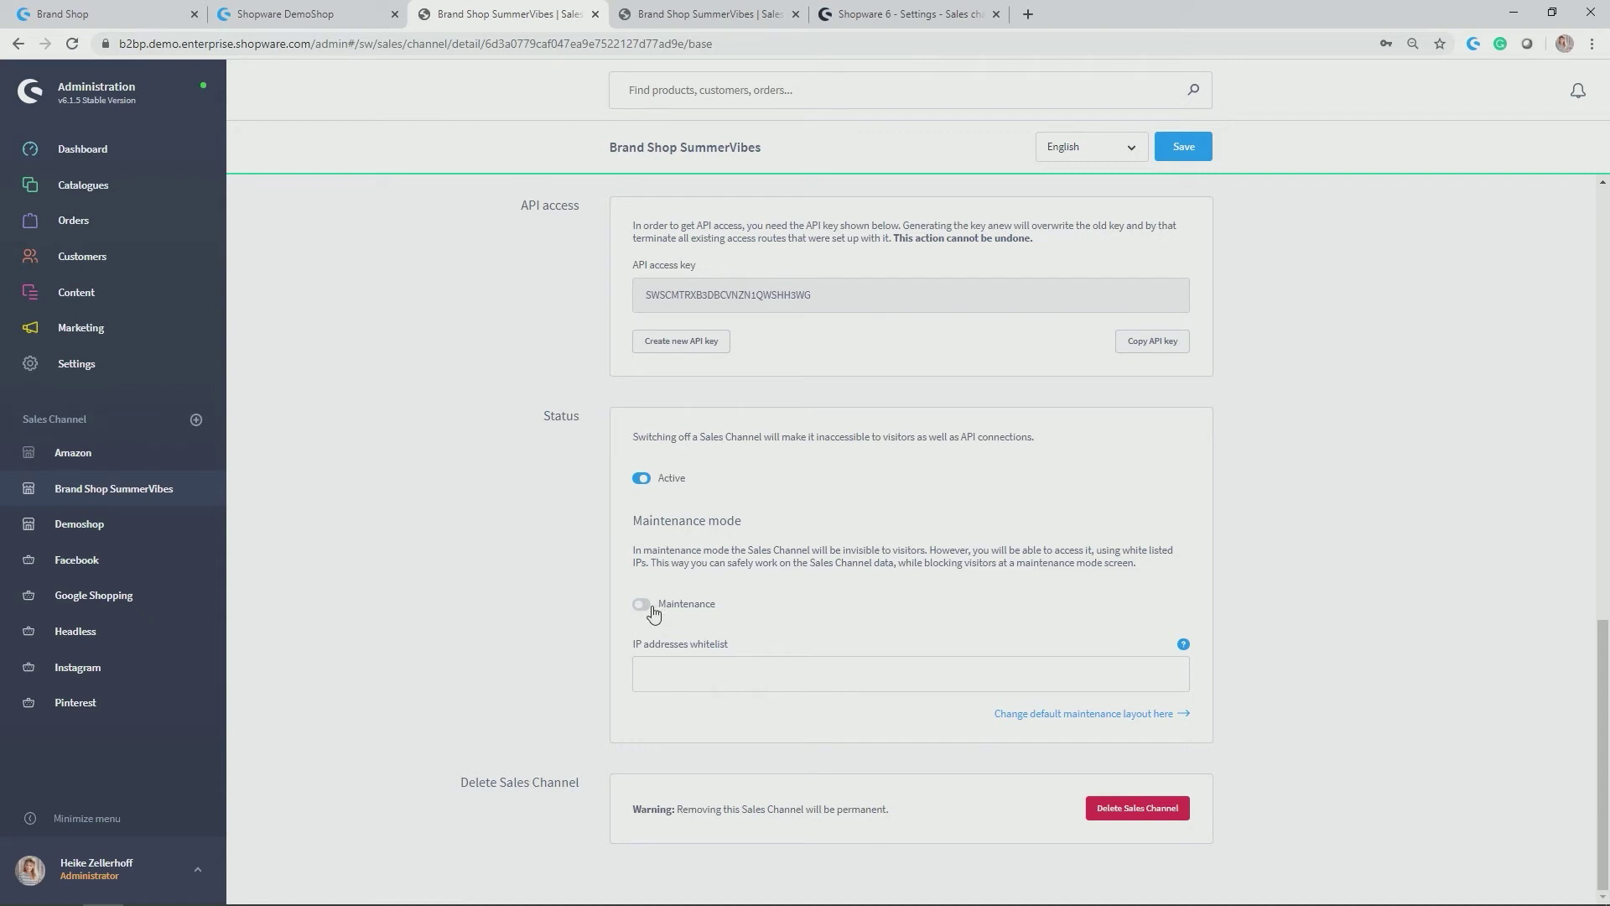
left_click_drag(445, 784, 537, 797)
left_click(538, 799)
scroll(1012, 635, "up", 6)
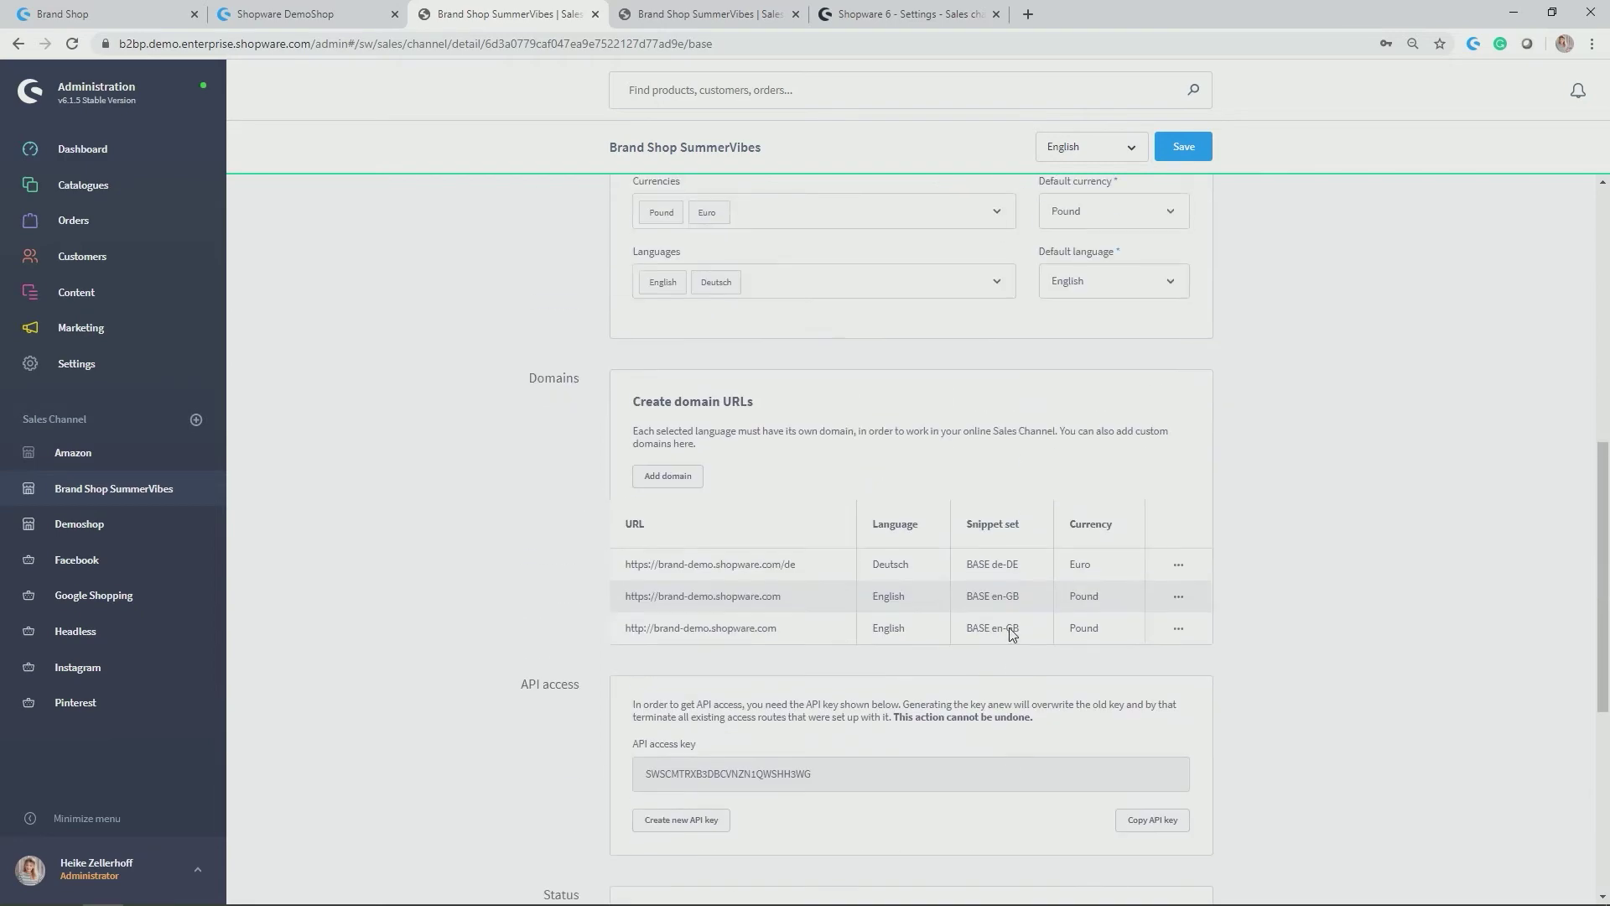
scroll(1013, 634, "up", 8)
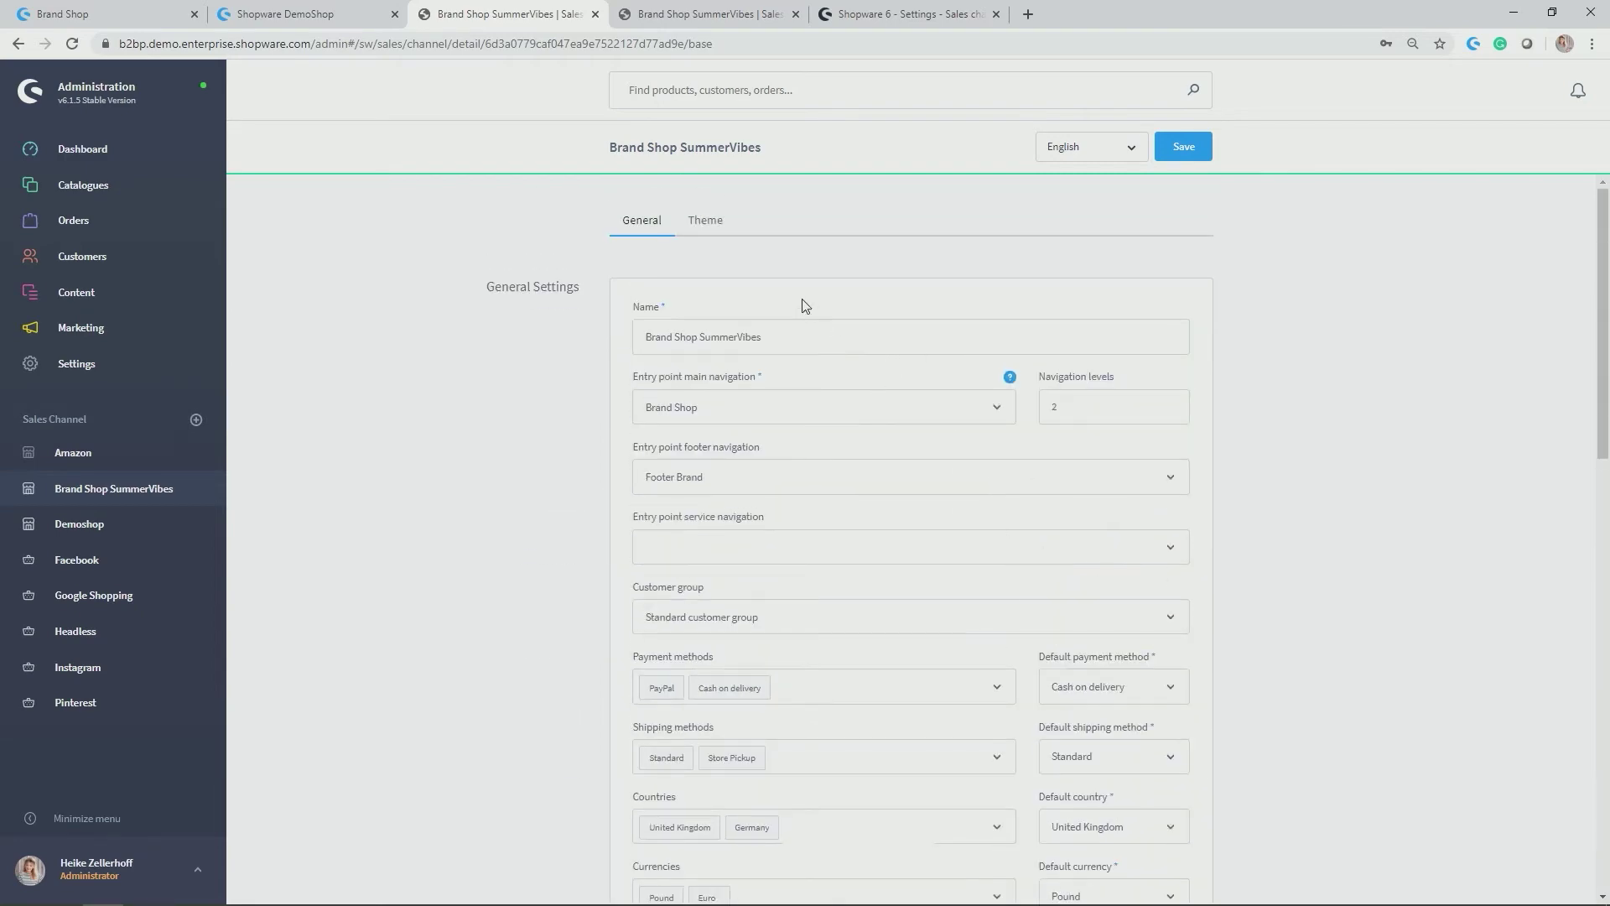
left_click(711, 223)
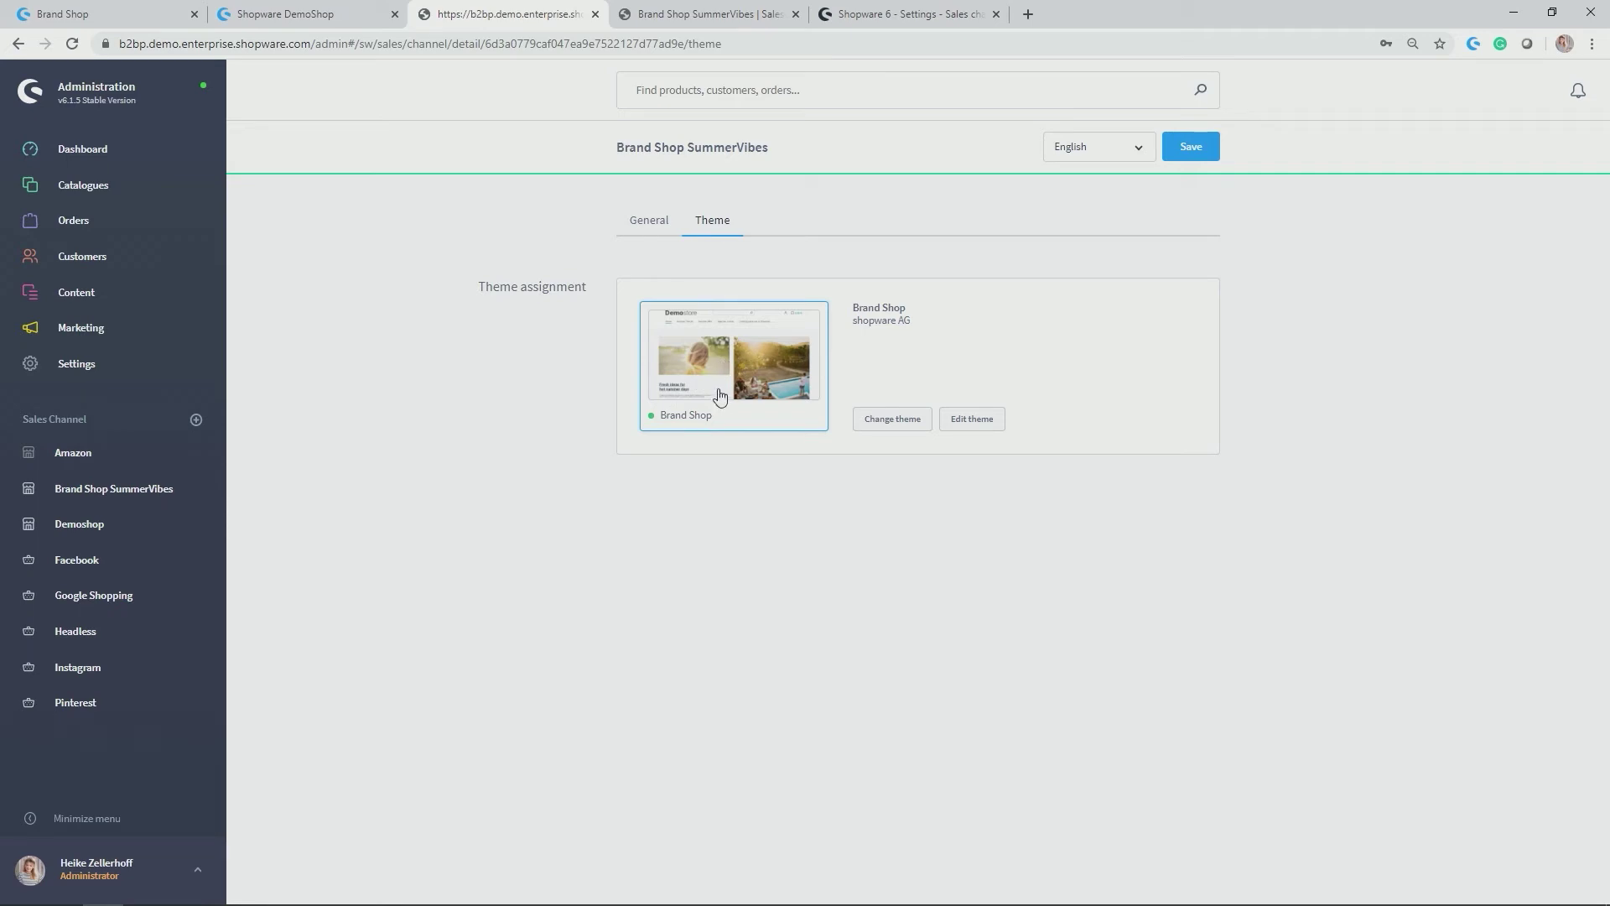
Review the theme list without changing the Brand Shop assignment, then open the Brand Shop theme for editing.
left_click(720, 394)
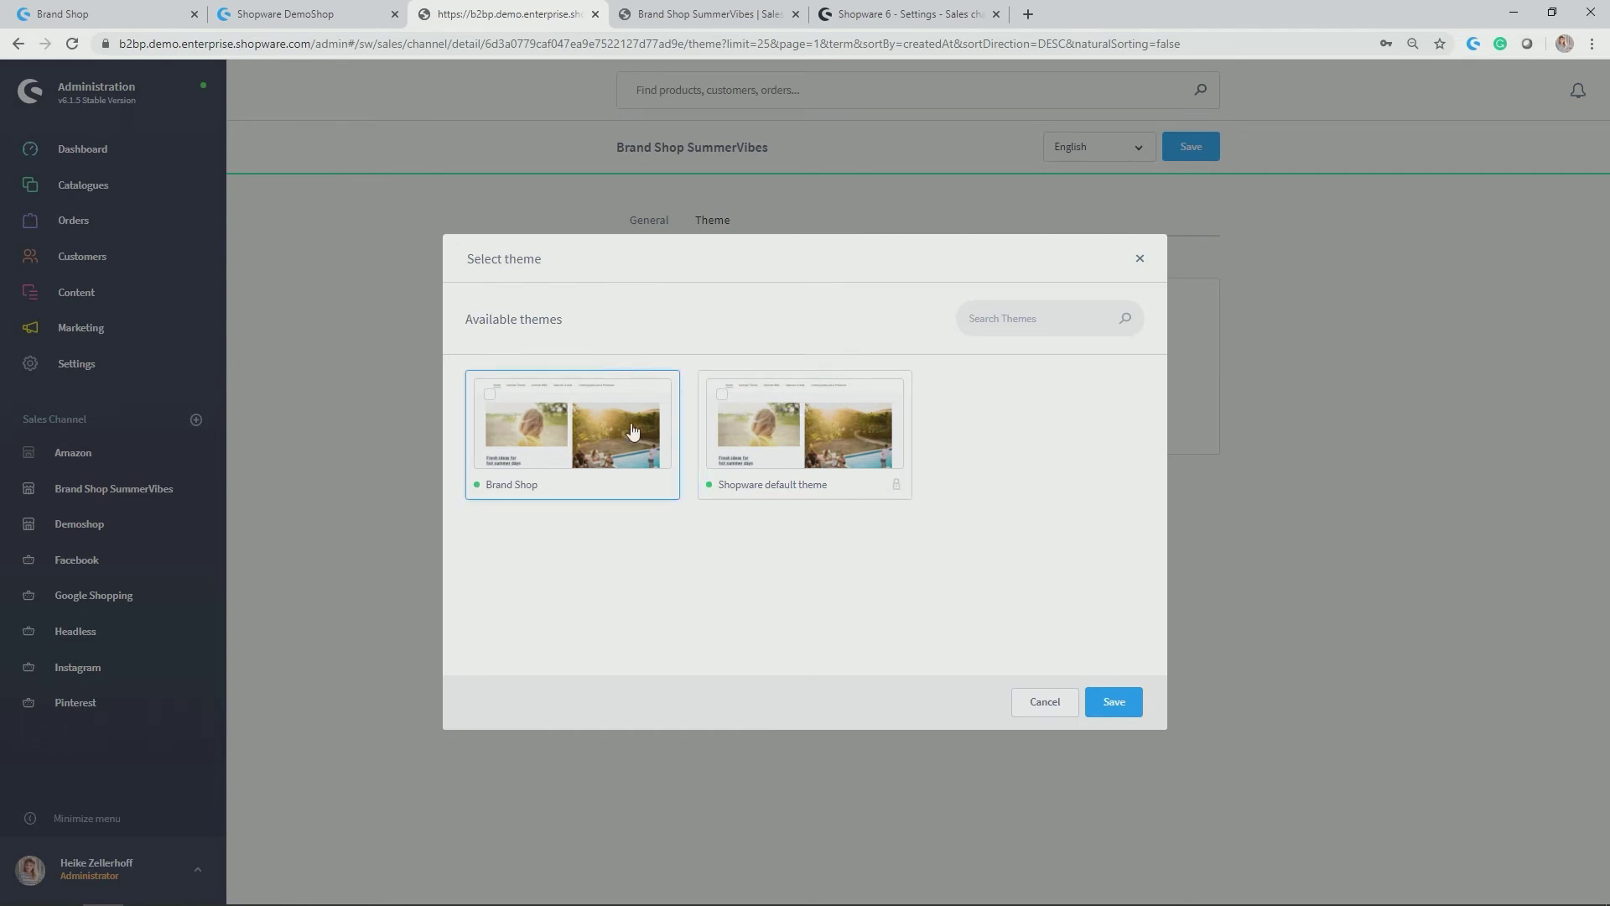
left_click(1142, 260)
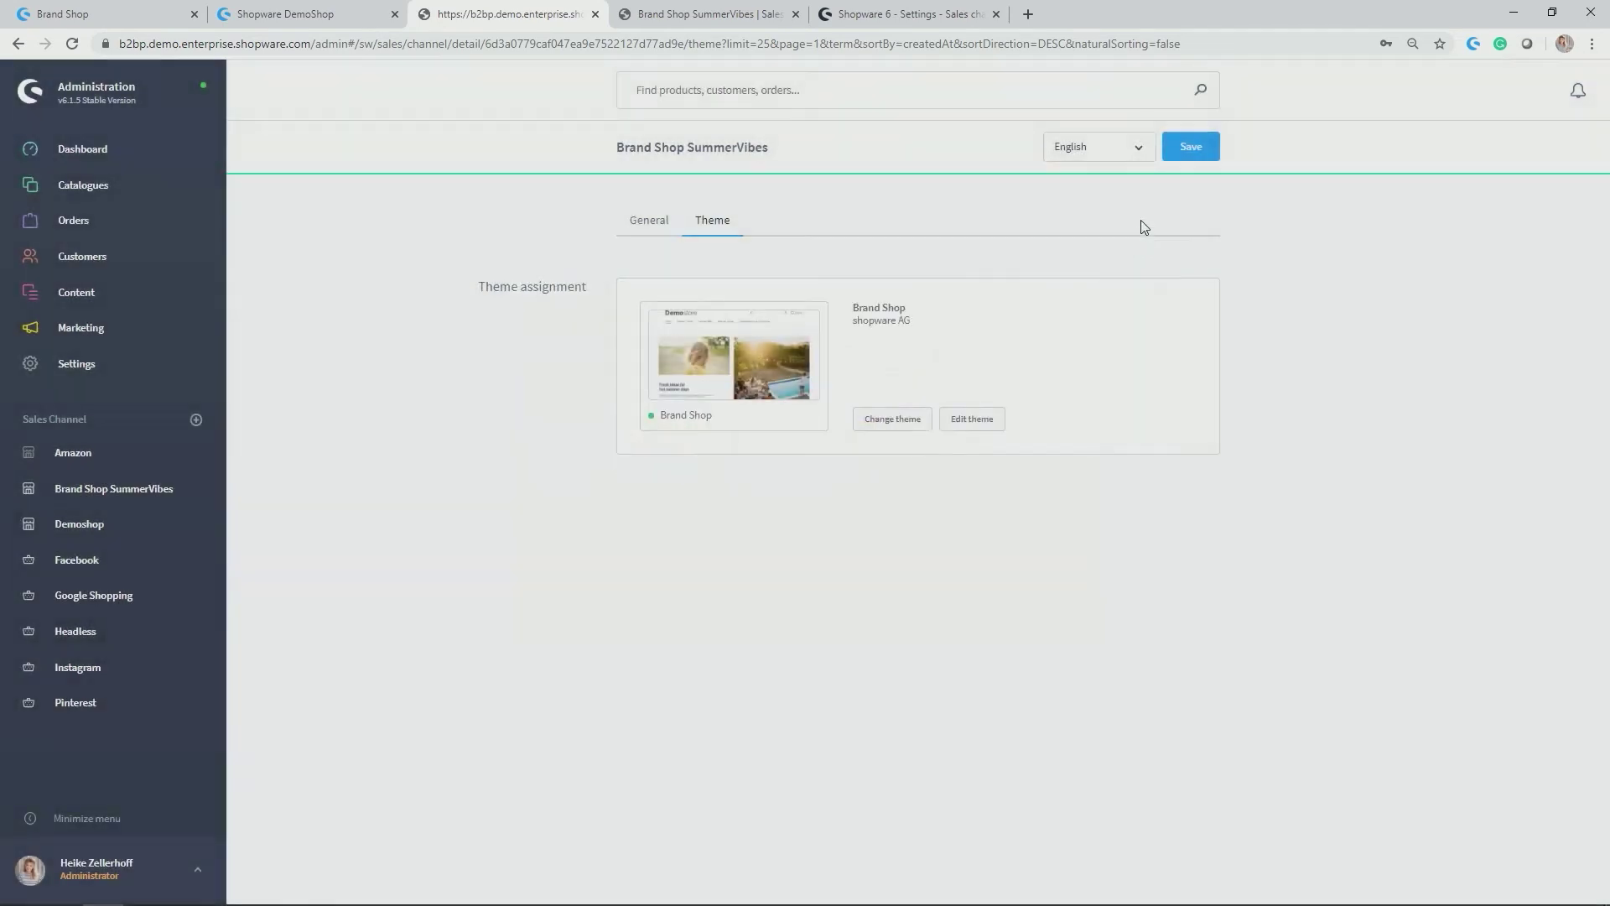
left_click(979, 429)
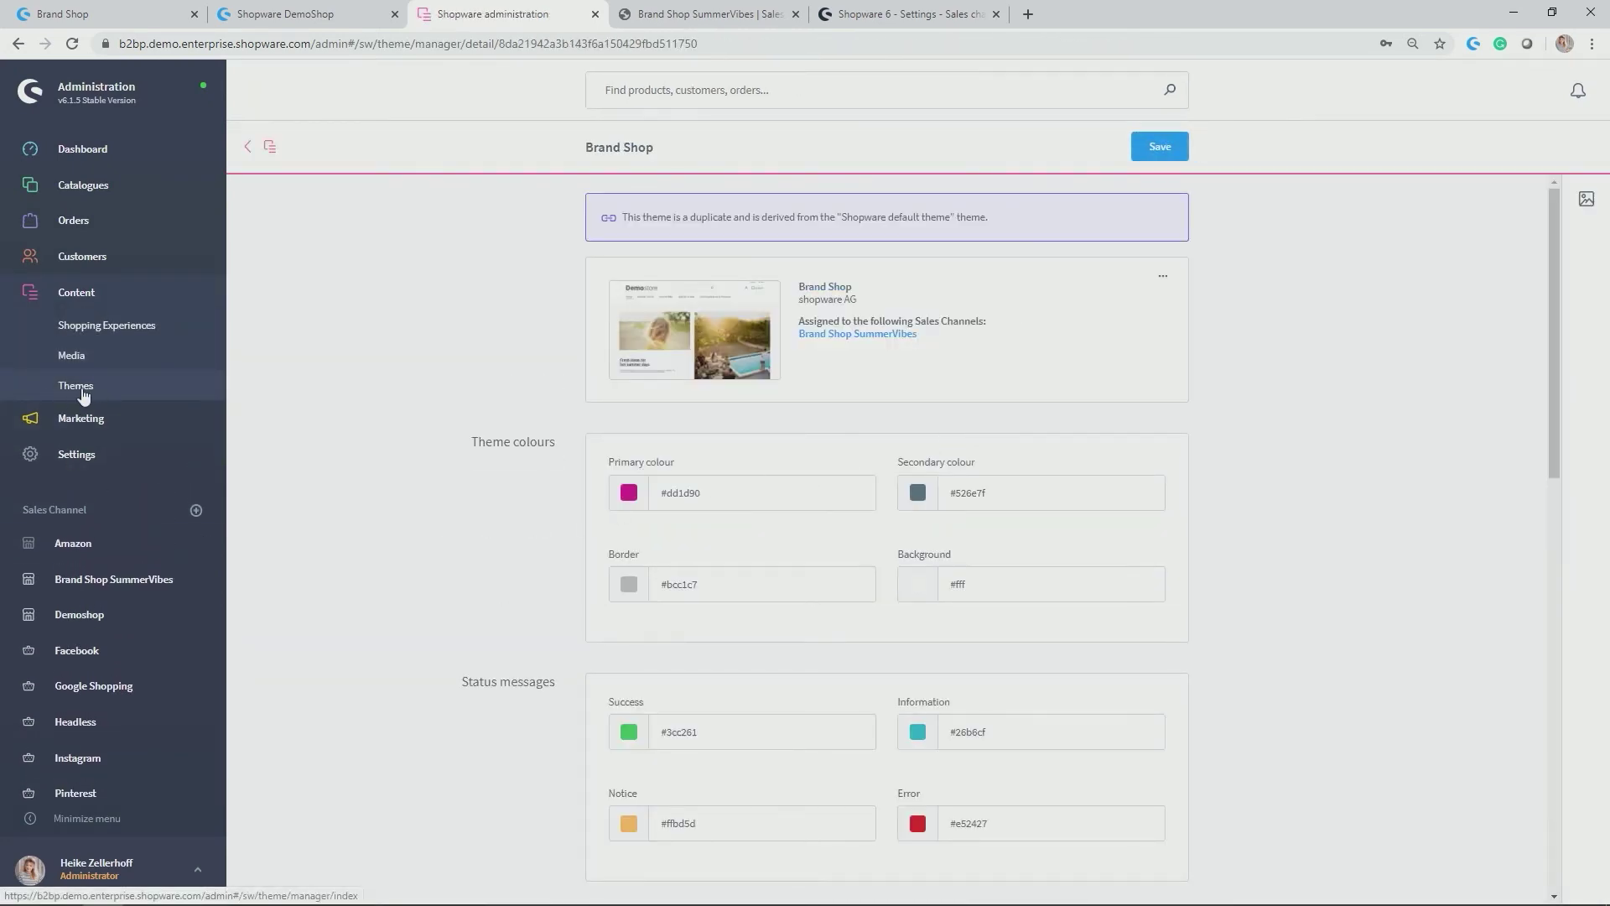
mouse_move(76, 410)
left_click_drag(624, 220, 993, 219)
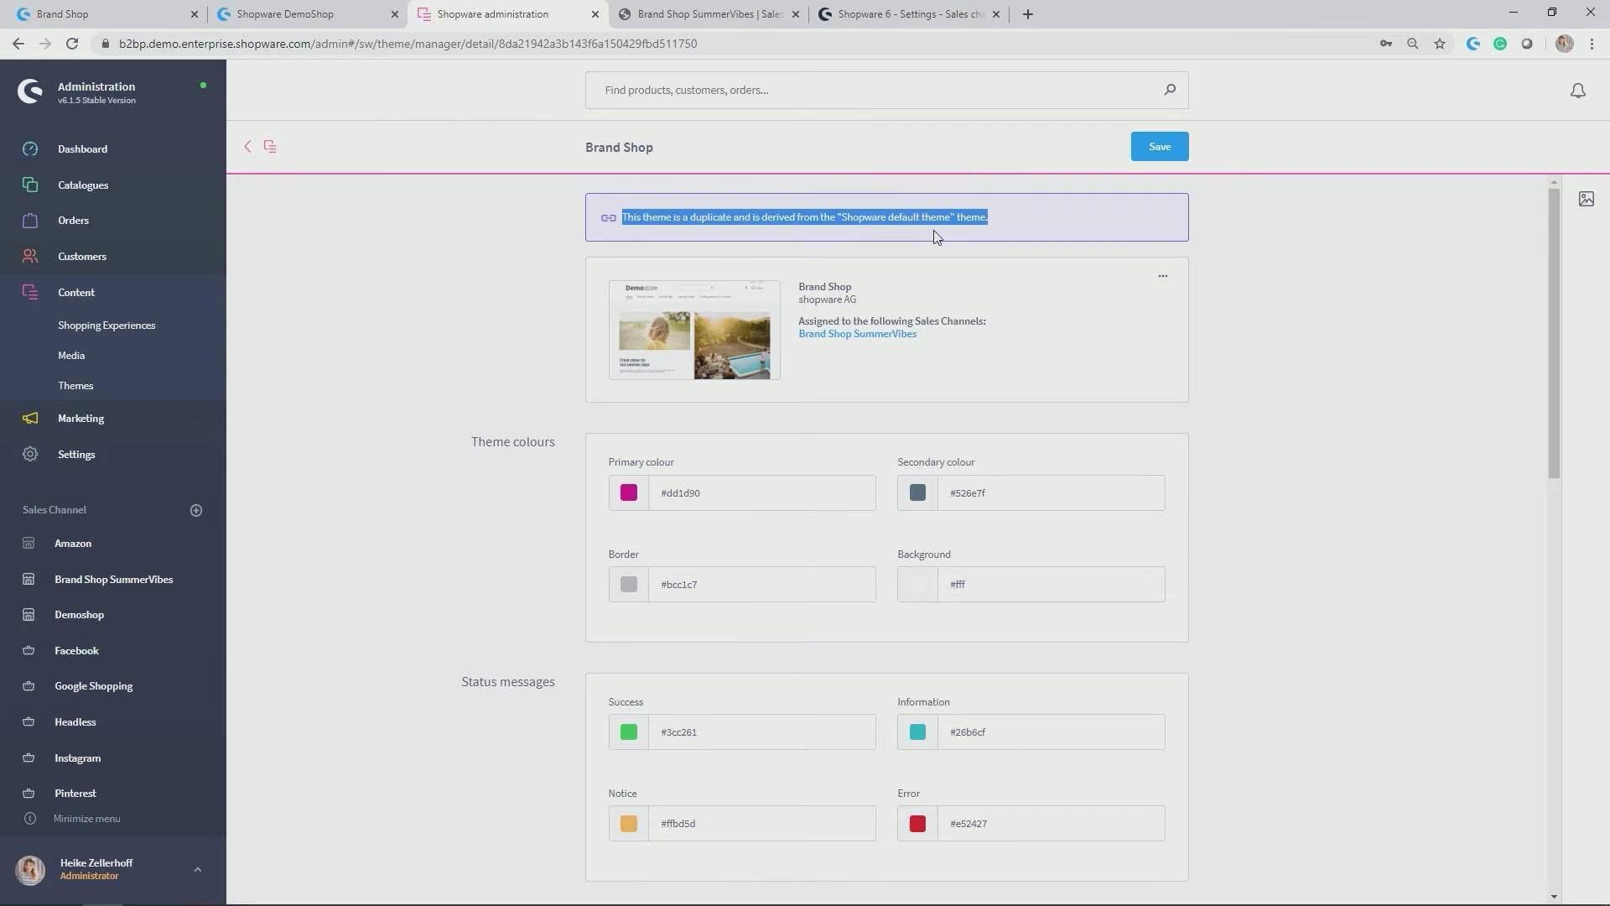
left_click(425, 319)
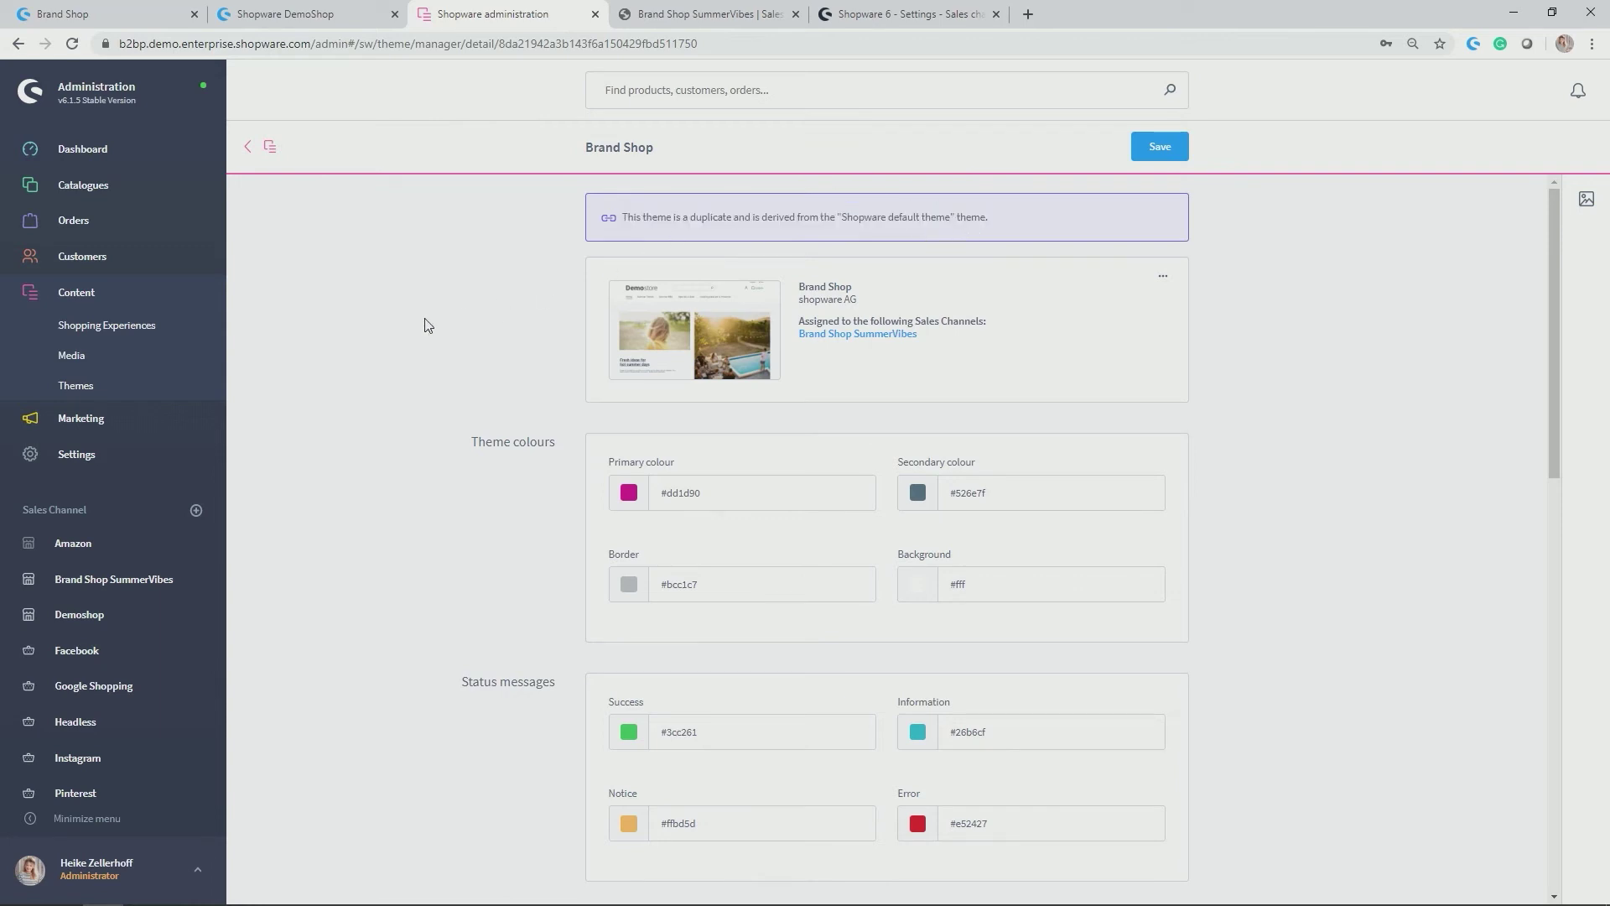
scroll(425, 324, "down", 2)
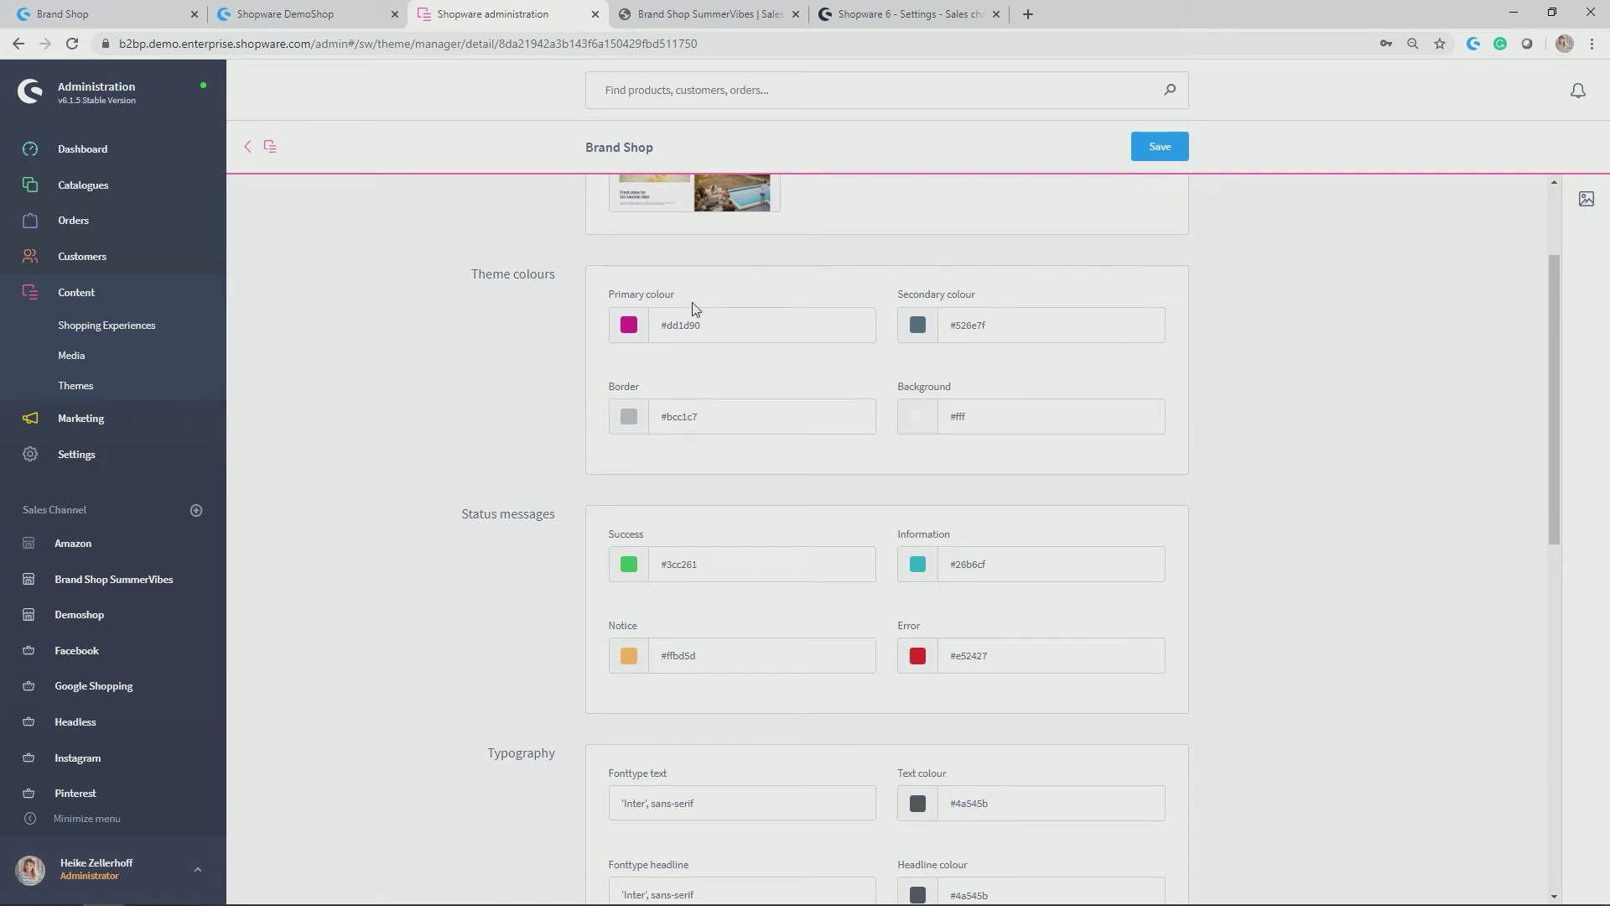
scroll(694, 309, "up", 2)
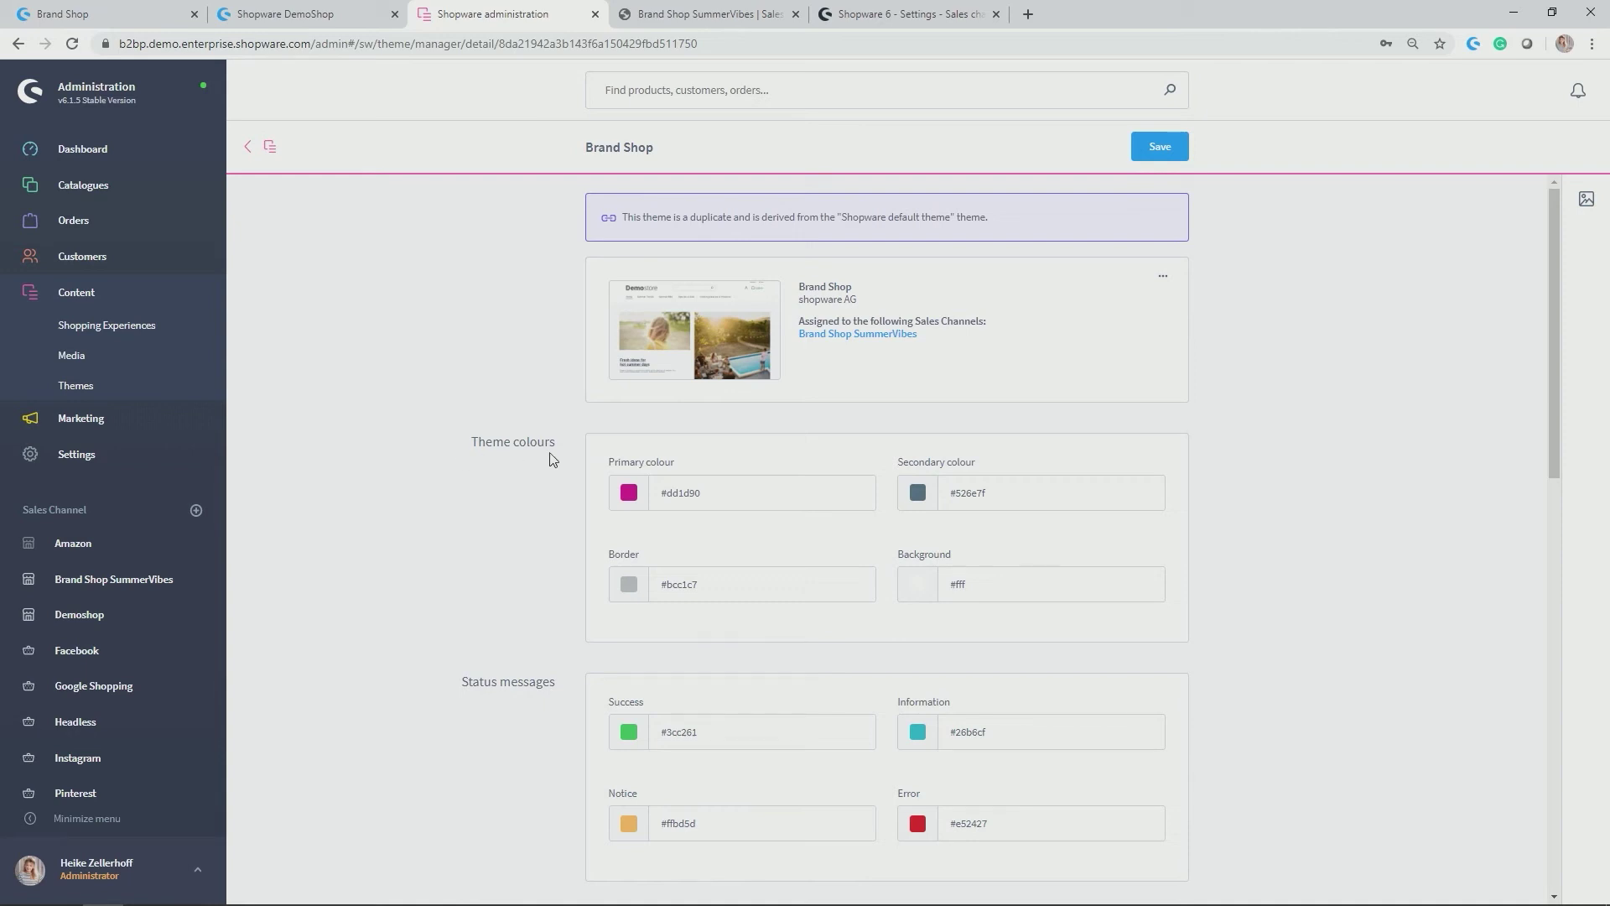
left_click(628, 495)
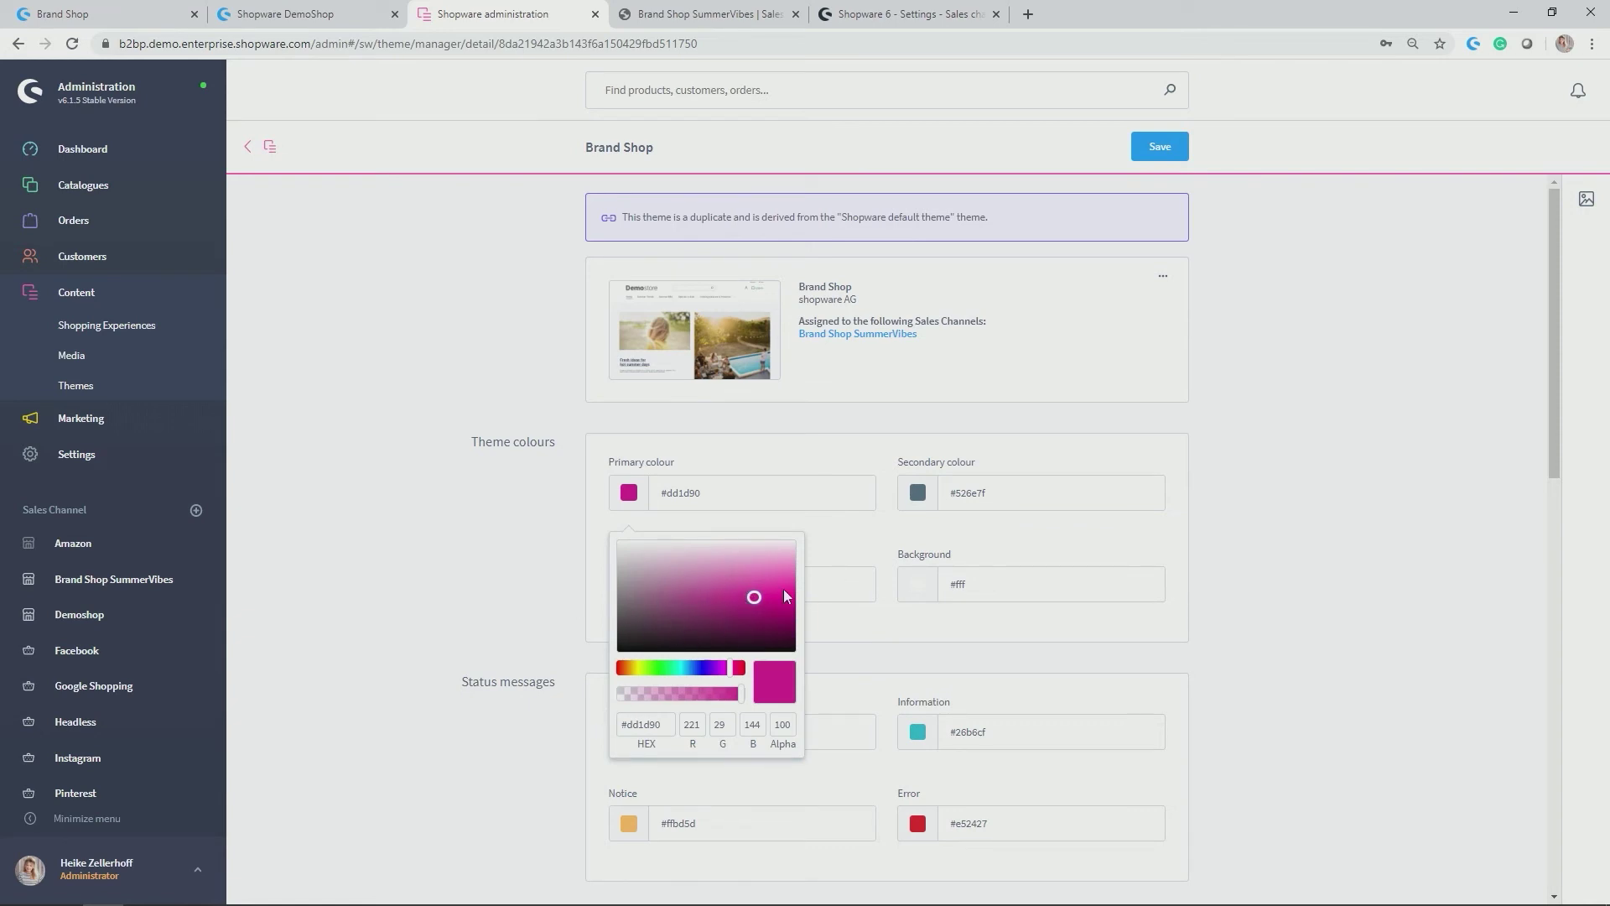
left_click(485, 618)
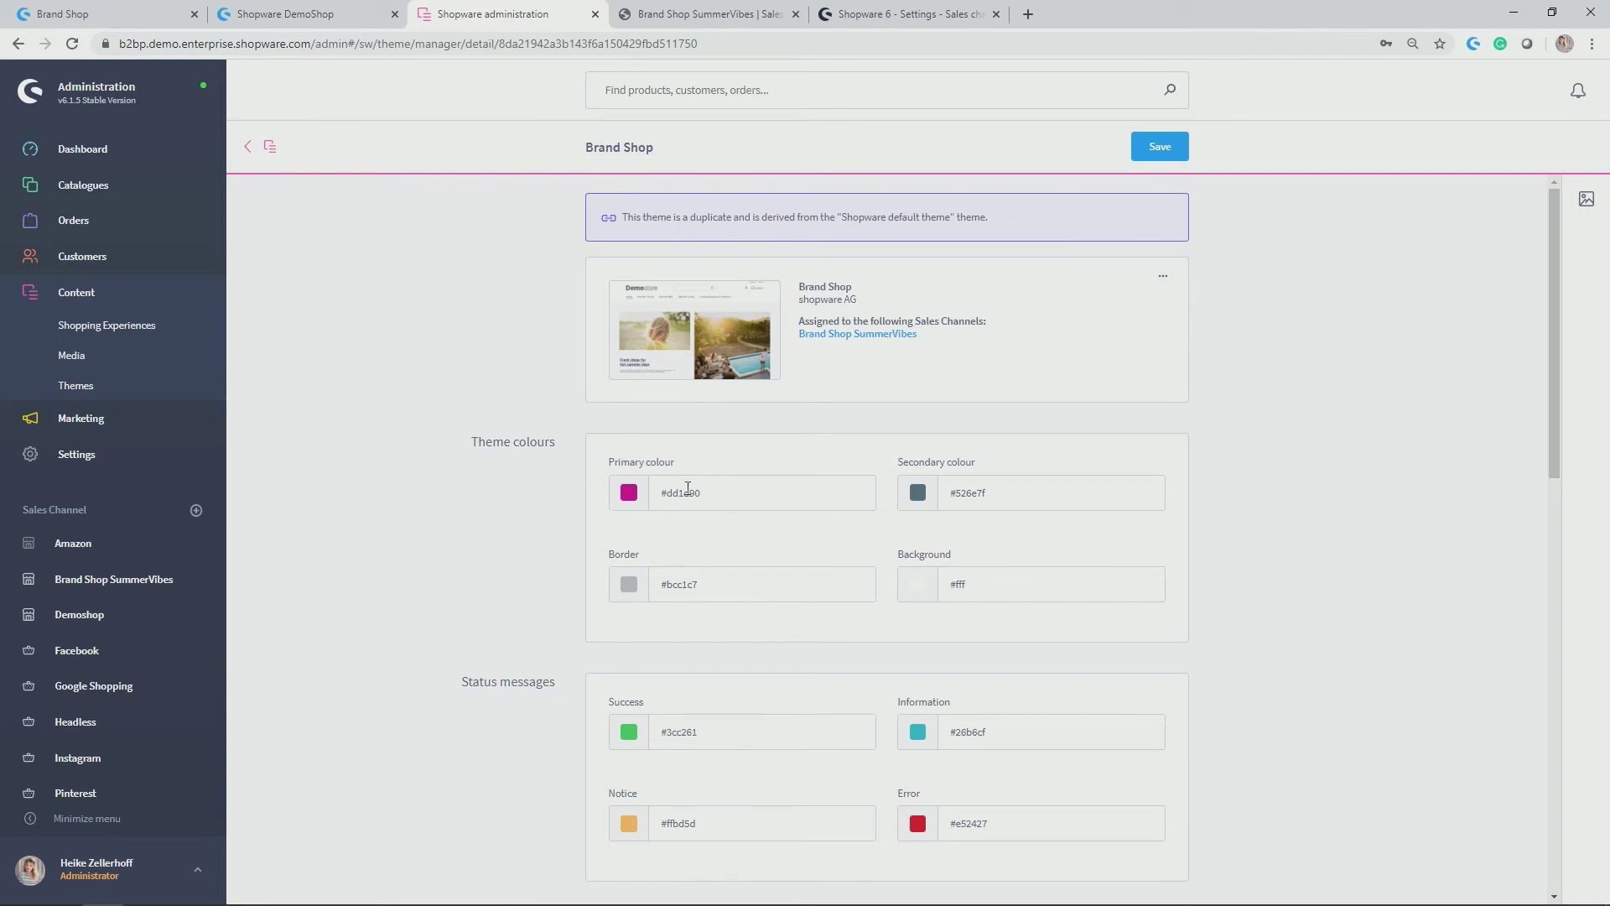
left_click(323, 8)
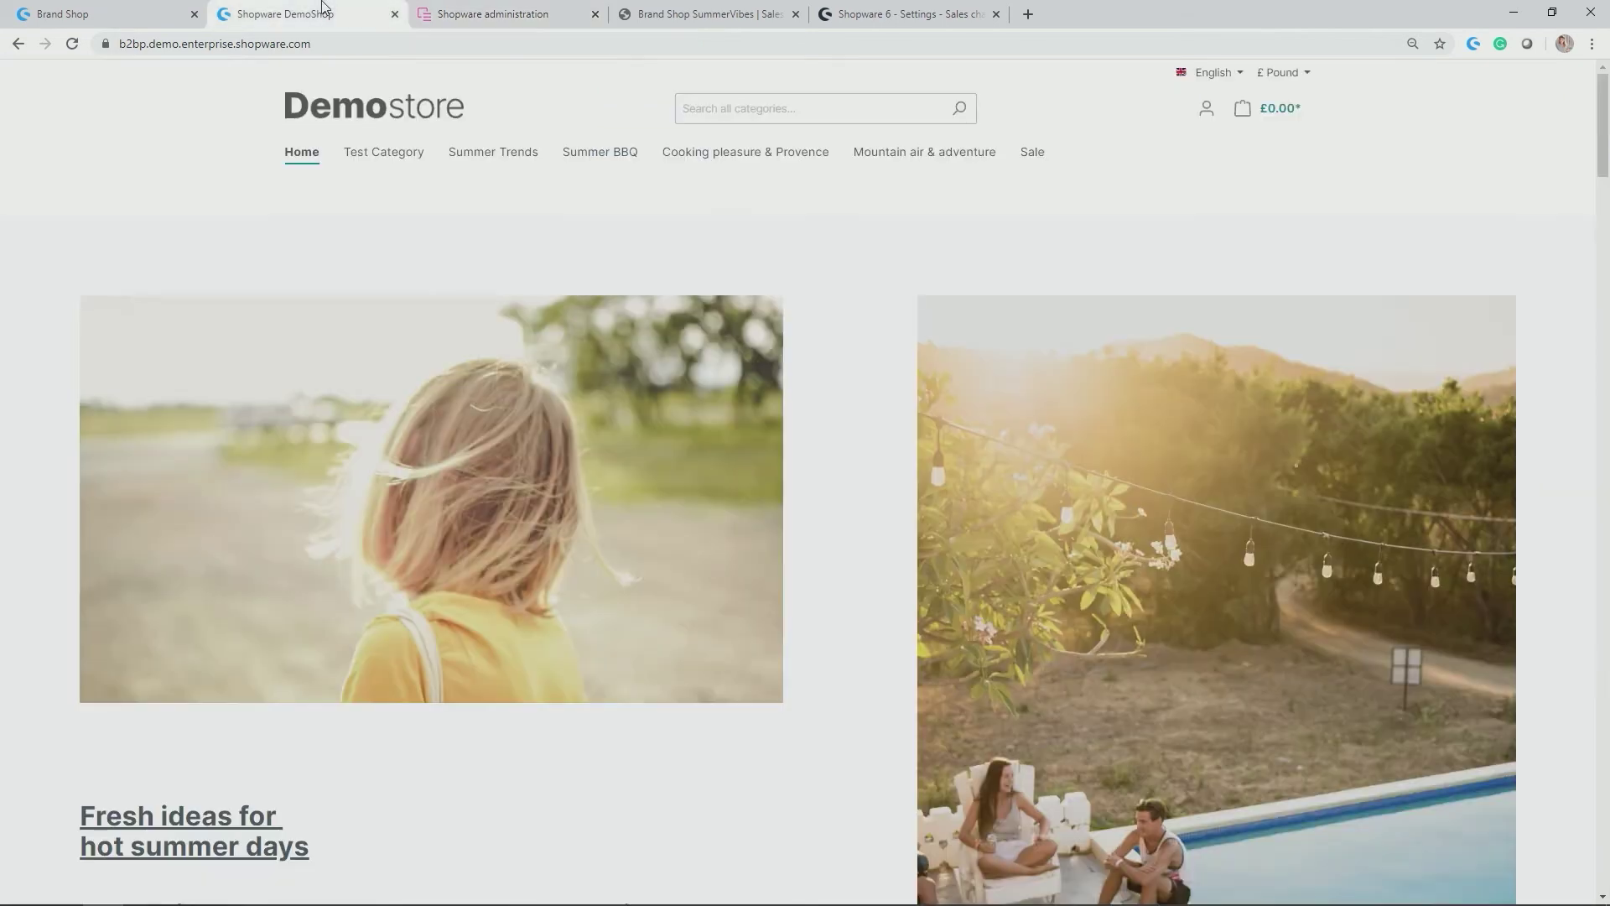
mouse_move(364, 154)
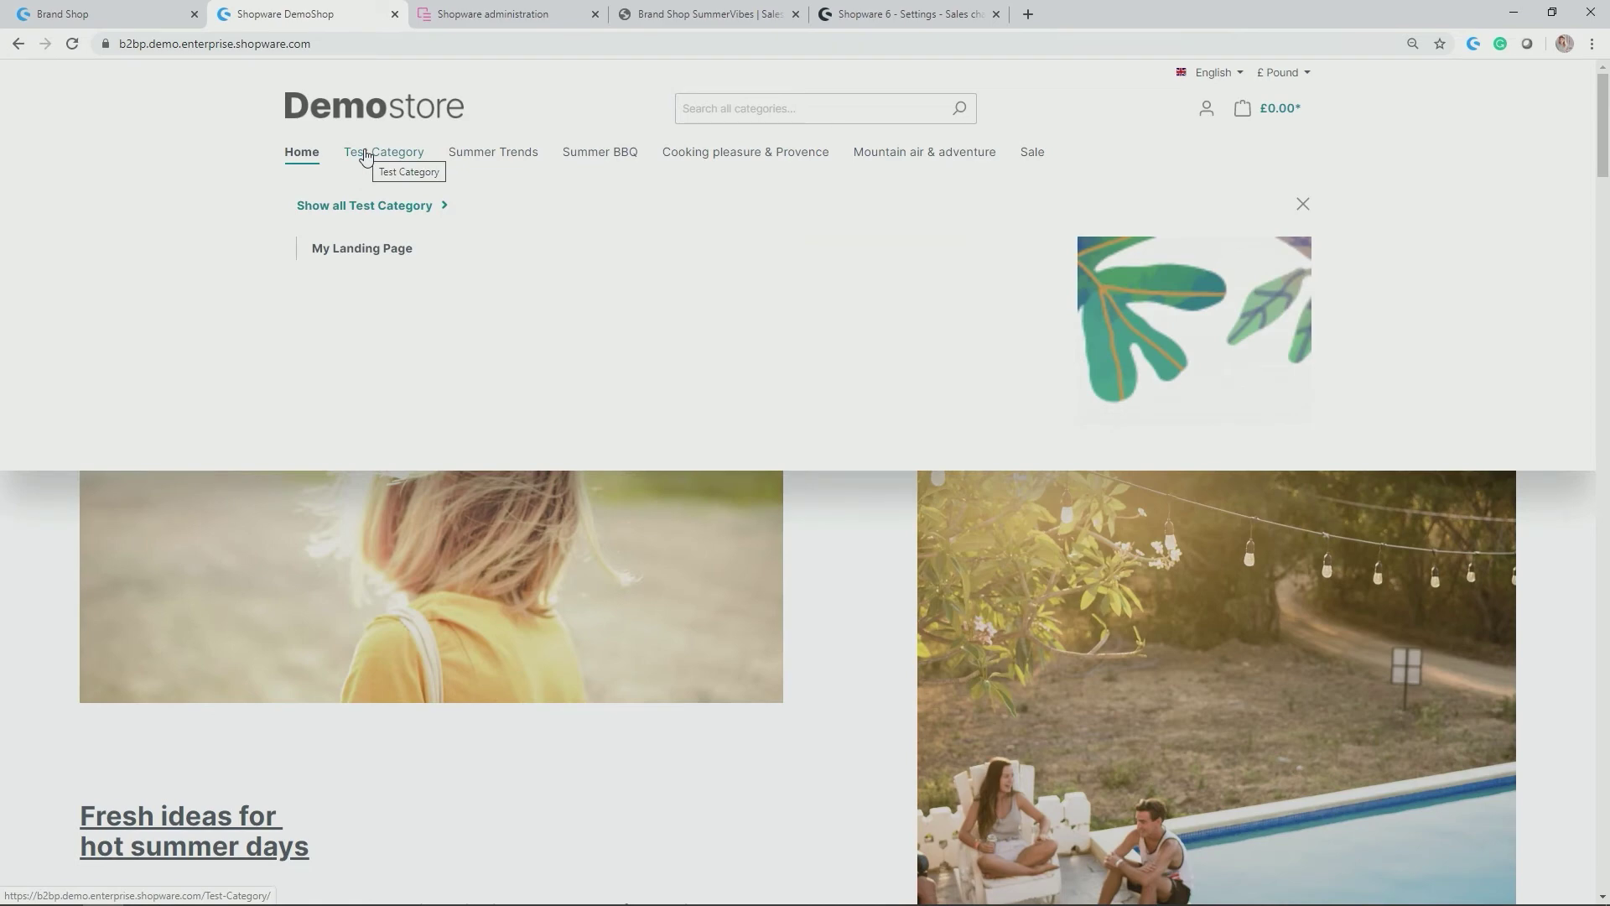
left_click(129, 12)
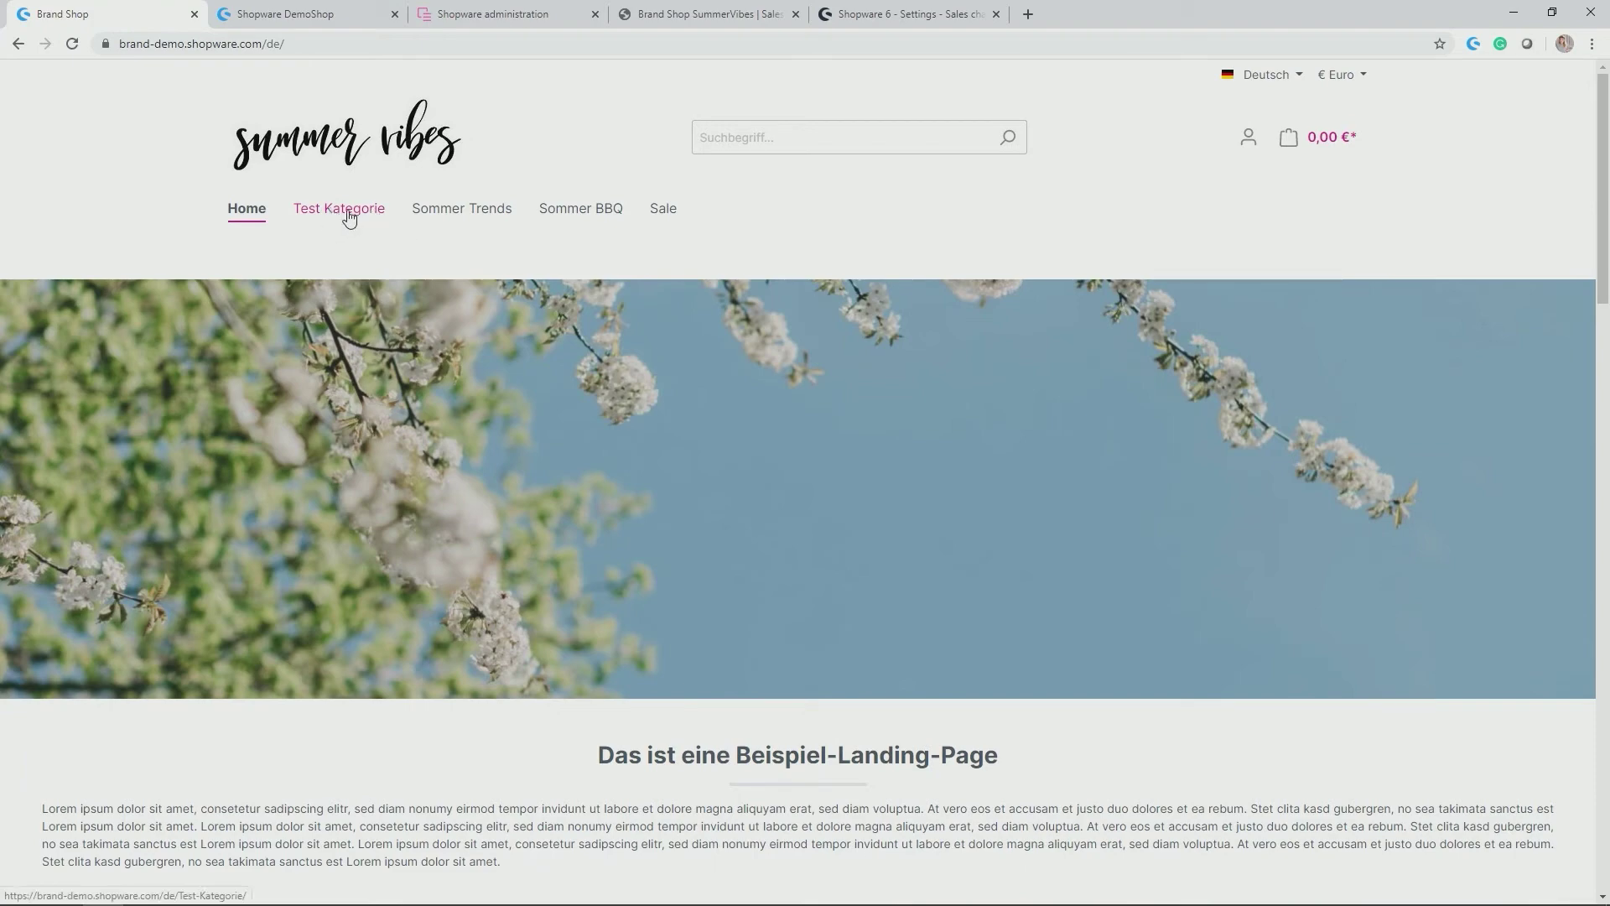
left_click(344, 12)
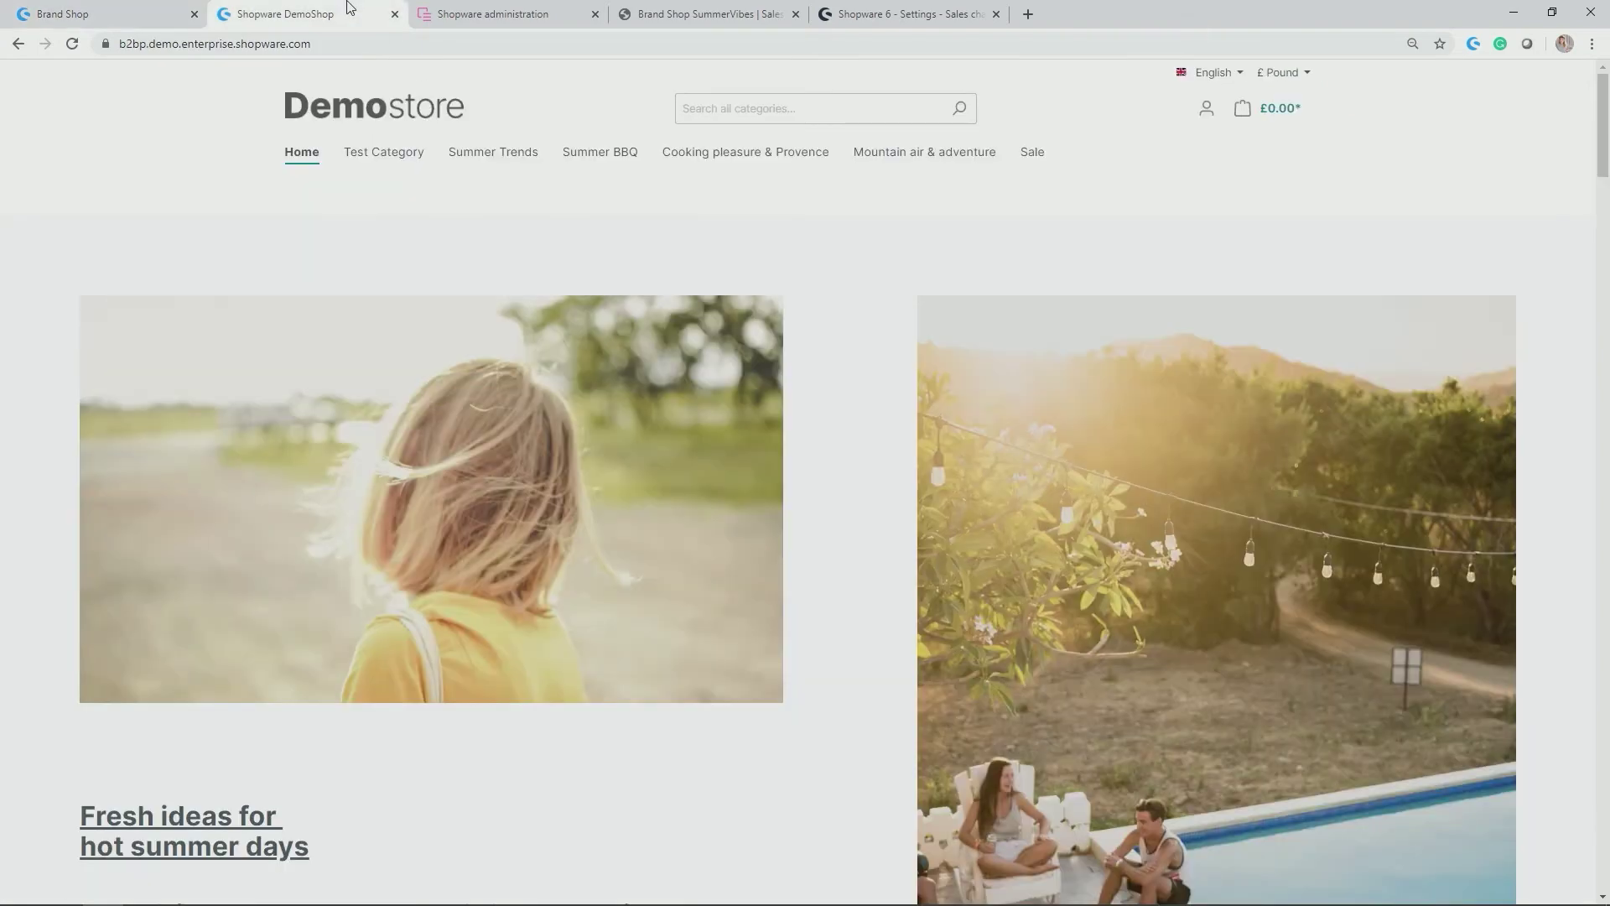
left_click(439, 8)
left_click_drag(462, 442, 547, 422)
left_click(546, 425)
scroll(547, 436, "down", 10)
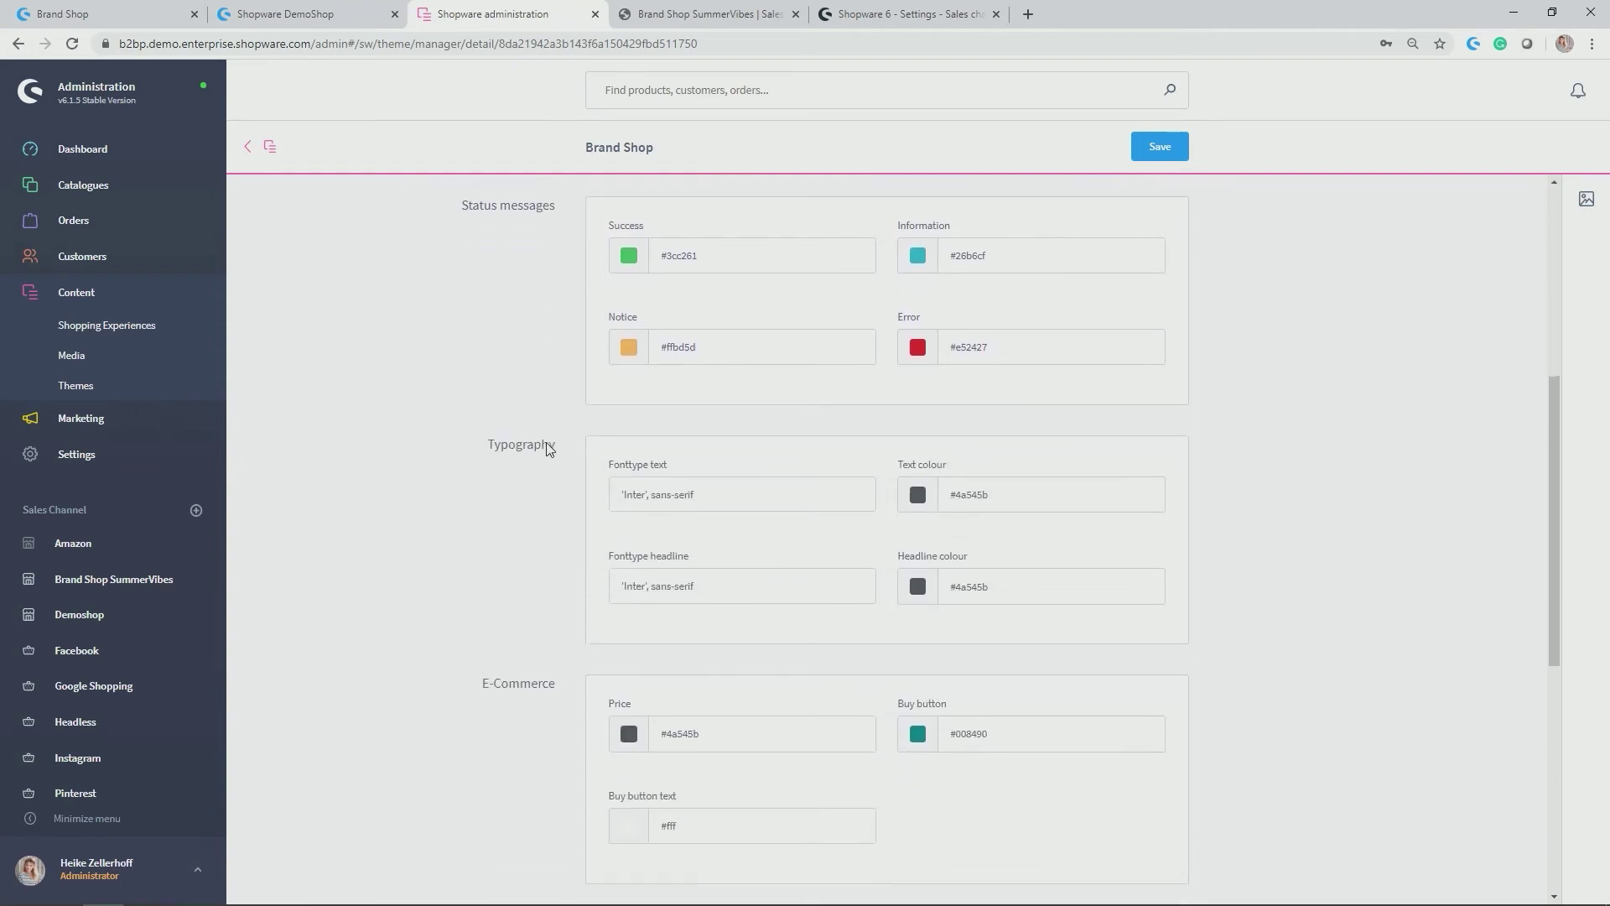
Scroll down to the Brand Shop theme's Media section to view its summer vibes media.
scroll(546, 449, "down", 1)
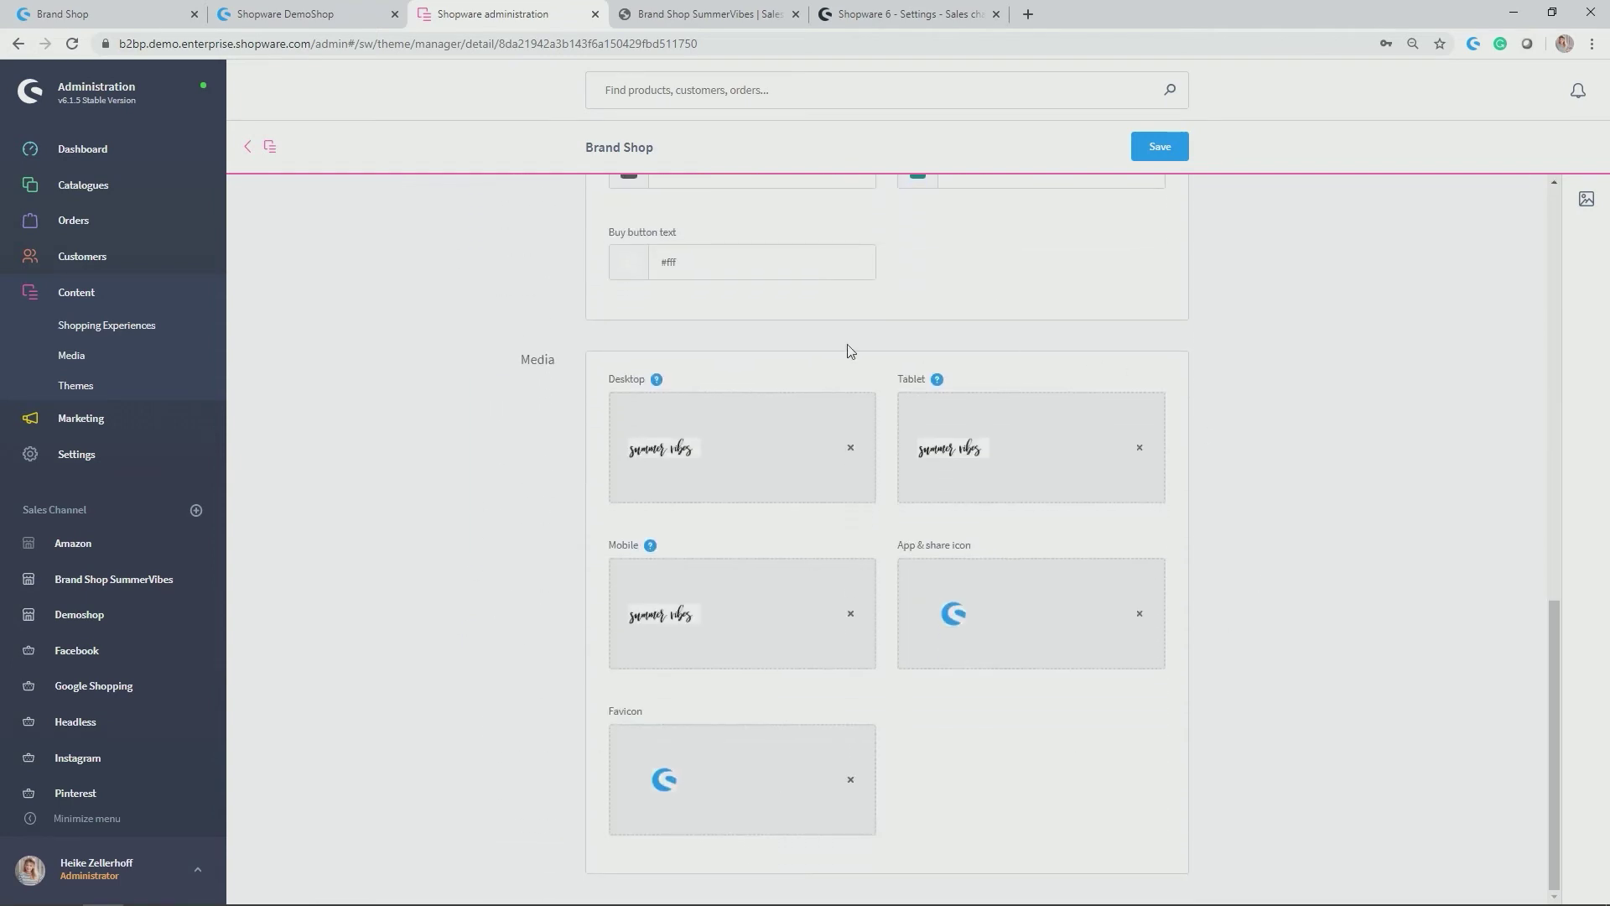
left_click_drag(520, 367, 553, 360)
left_click(455, 572)
Dismiss the theme save dialog without saving and return to the Brand Shop SummerVibes sales channel.
left_click(1161, 155)
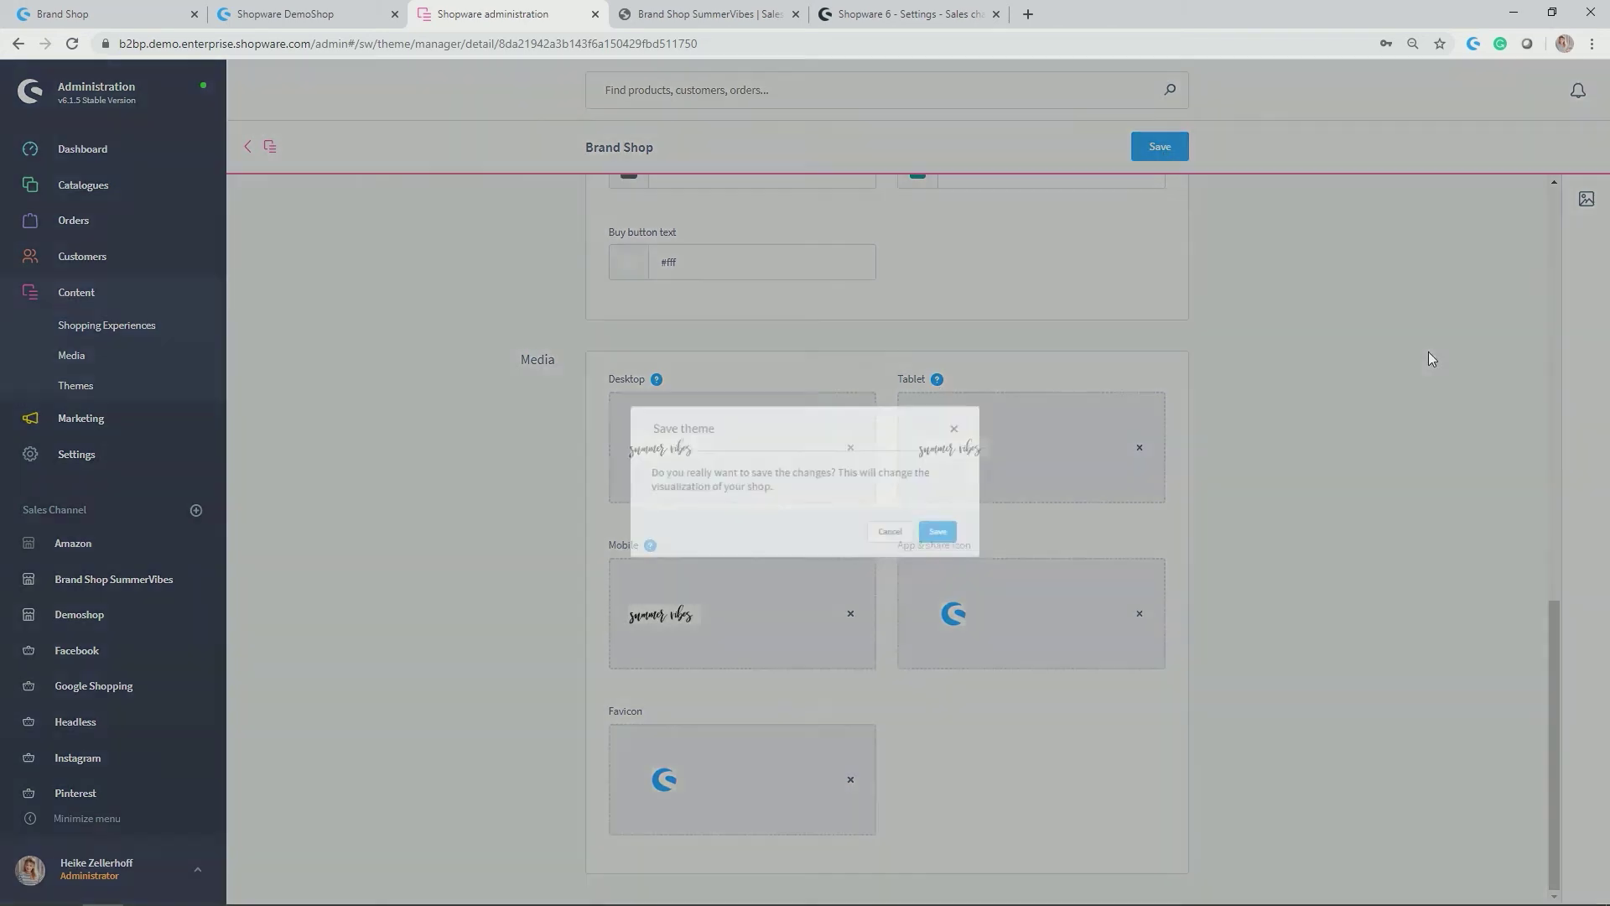
left_click(965, 425)
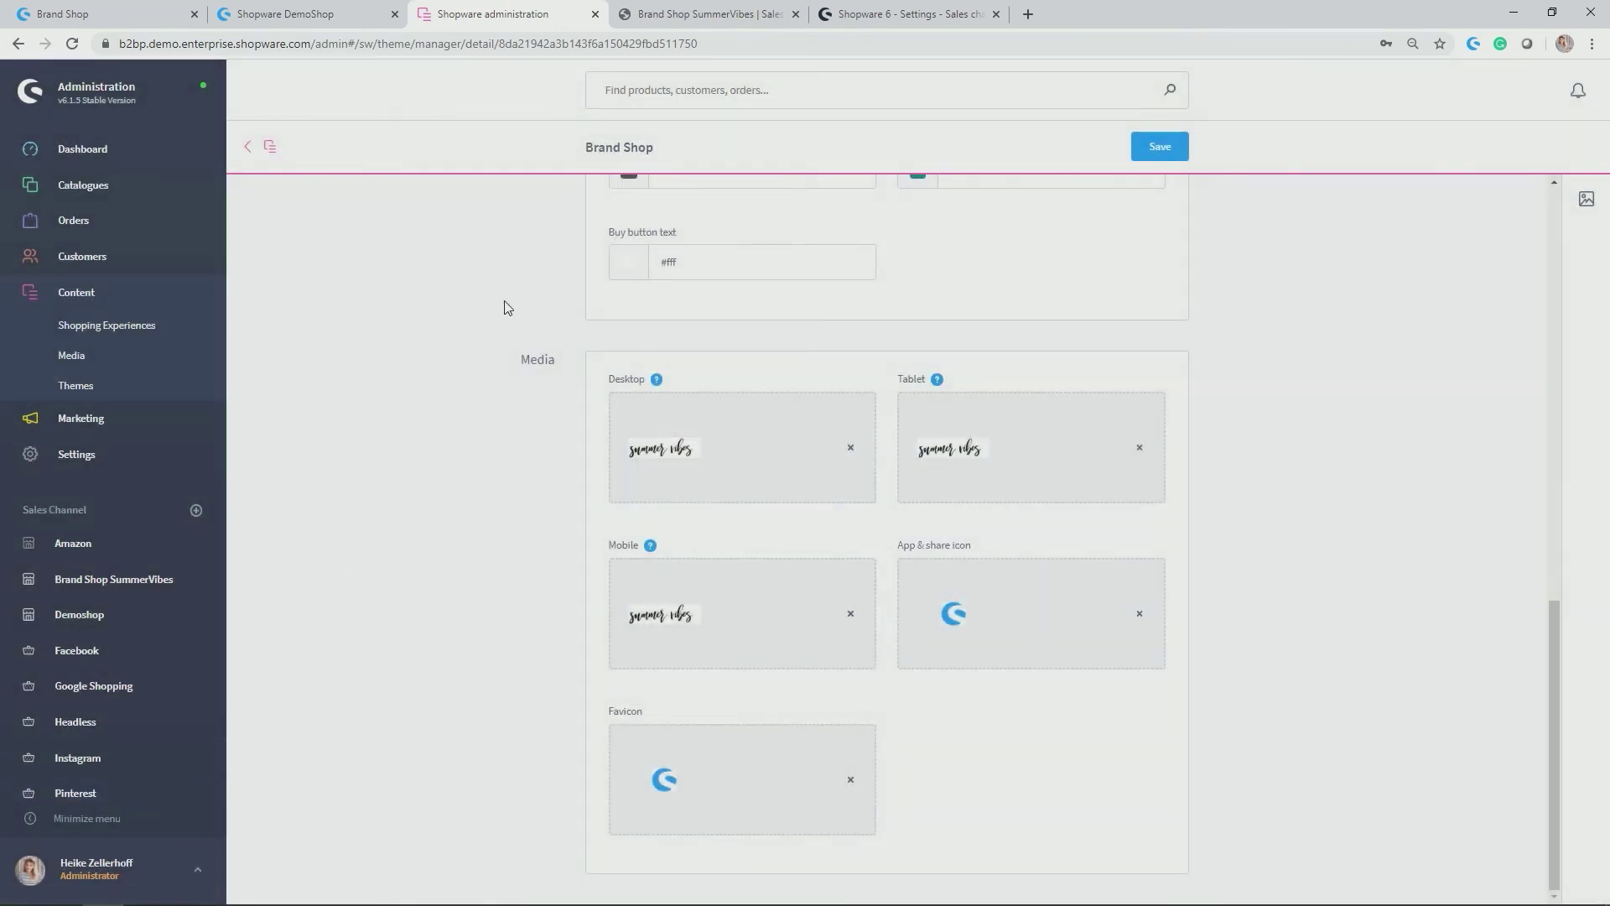
left_click(114, 585)
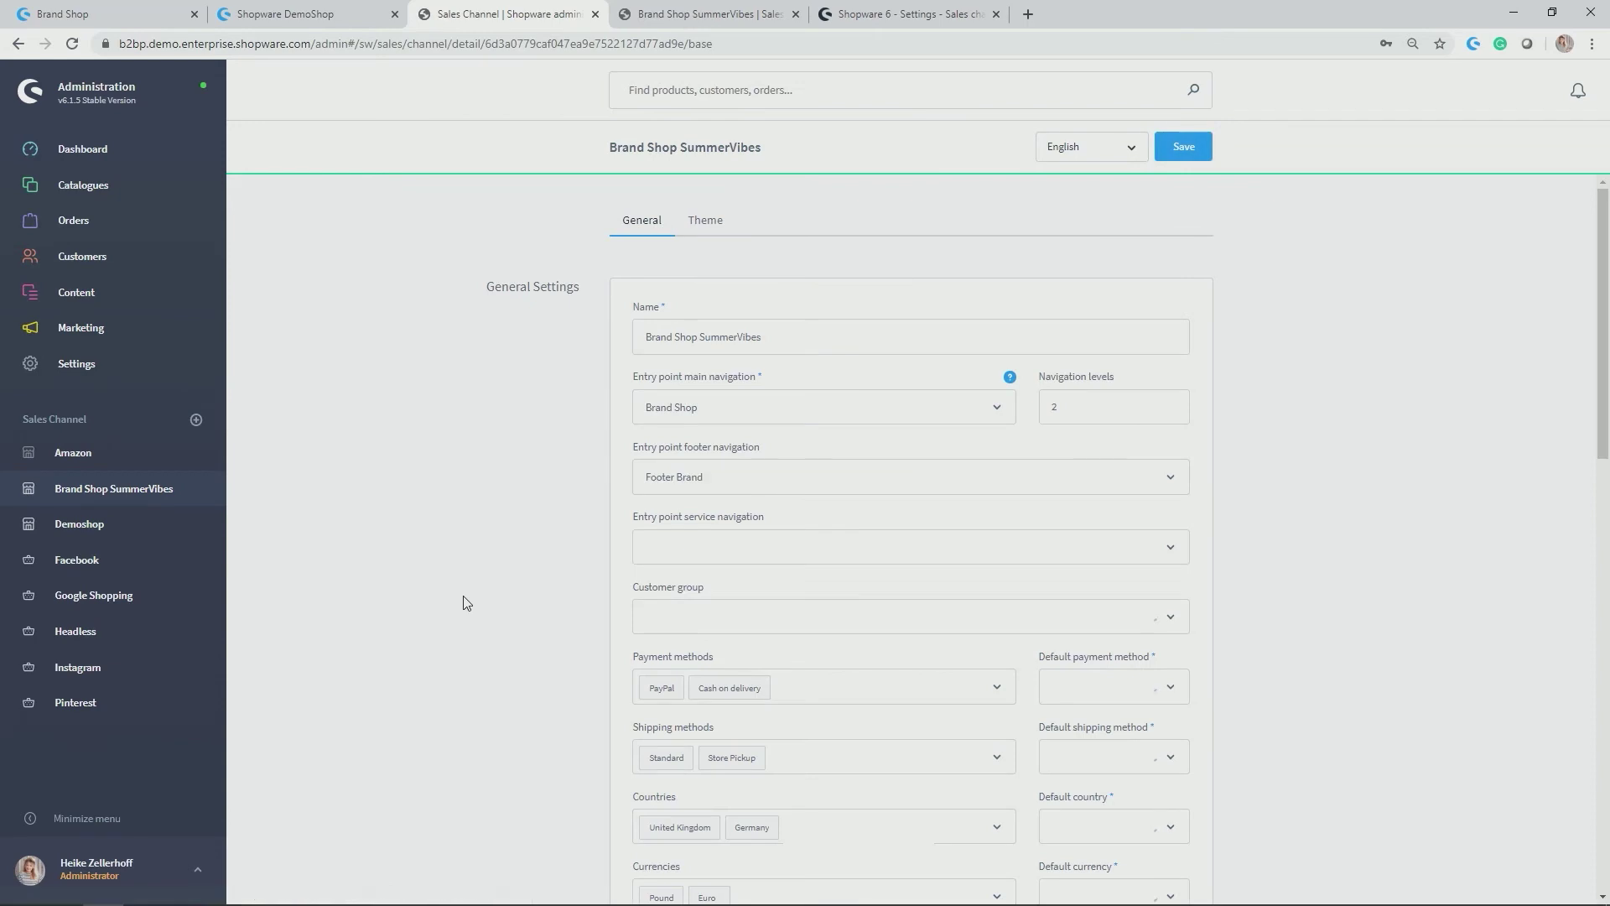
left_click(696, 223)
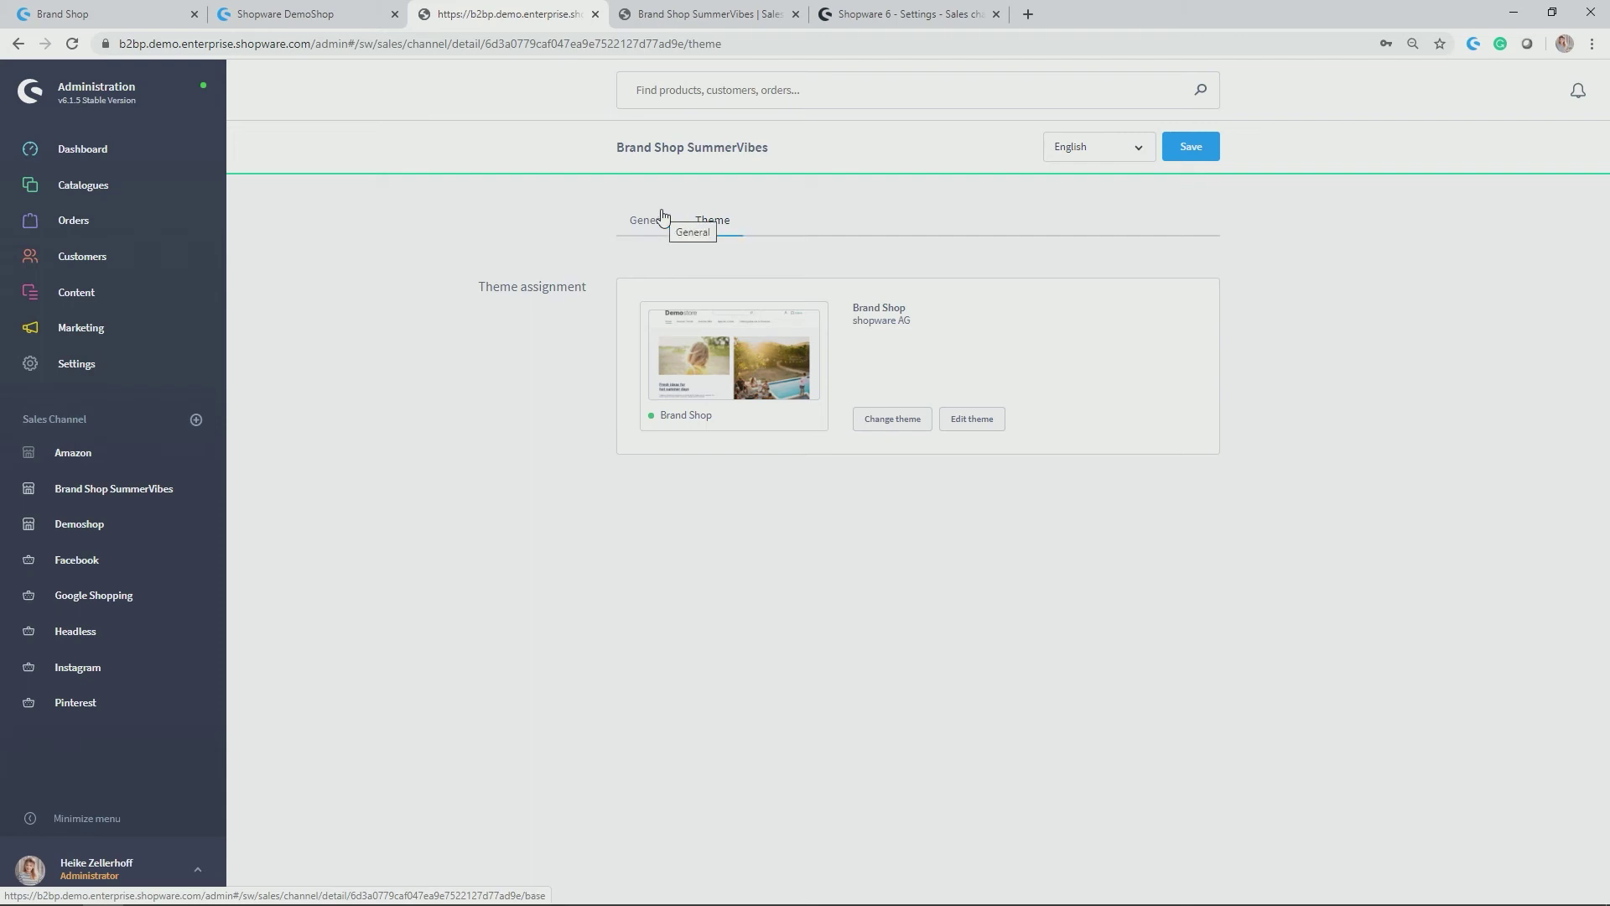
left_click(657, 219)
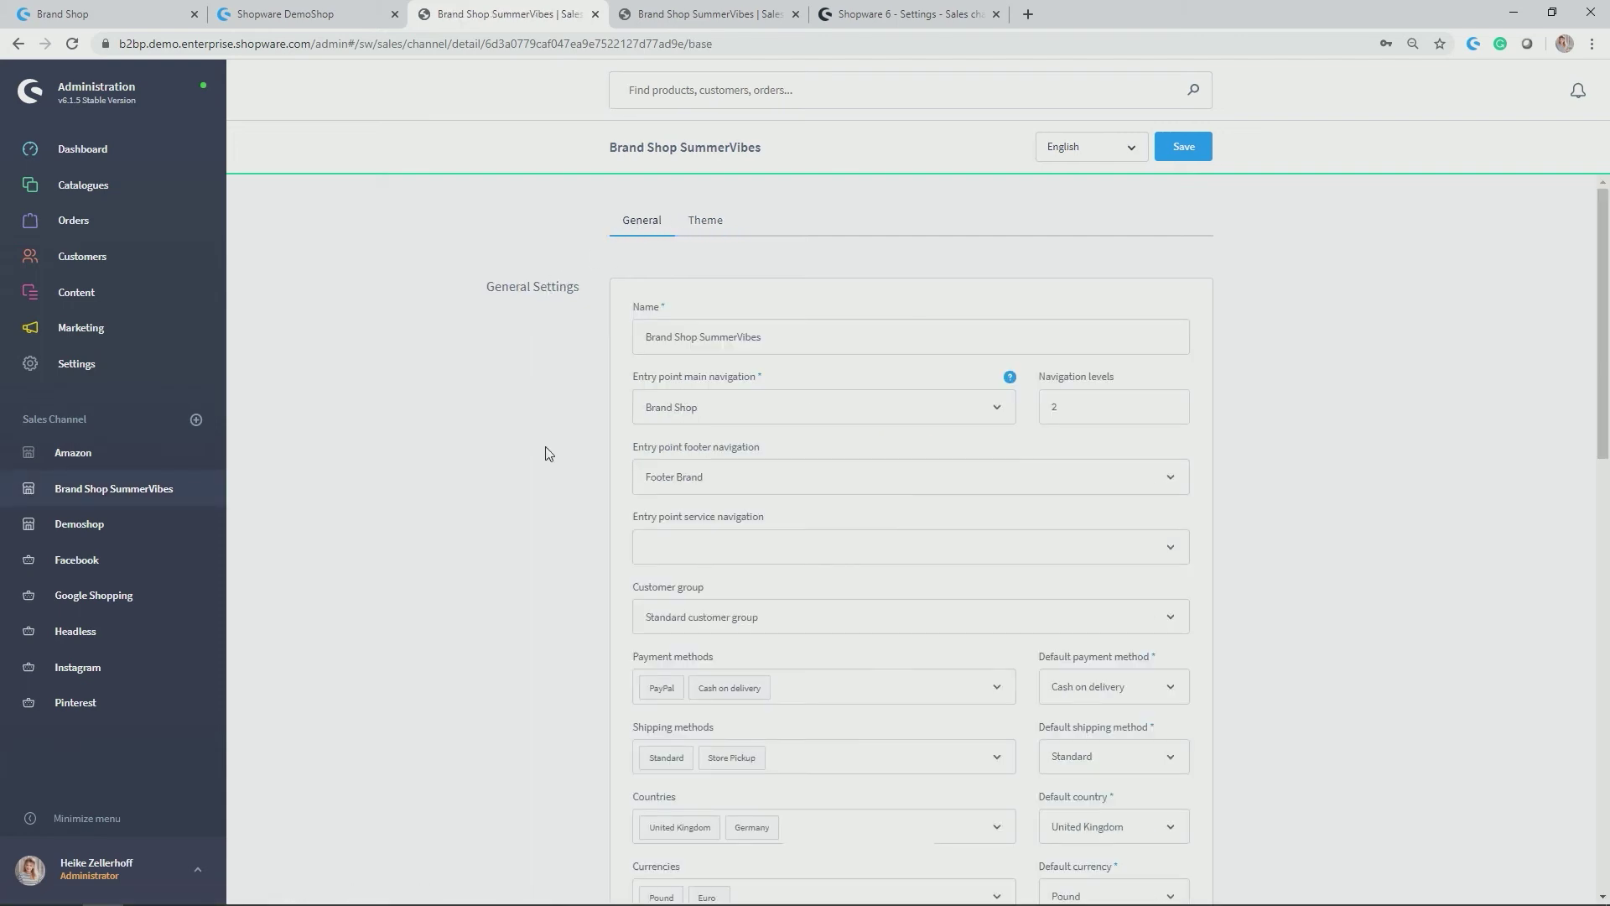
scroll(547, 452, "down", 1)
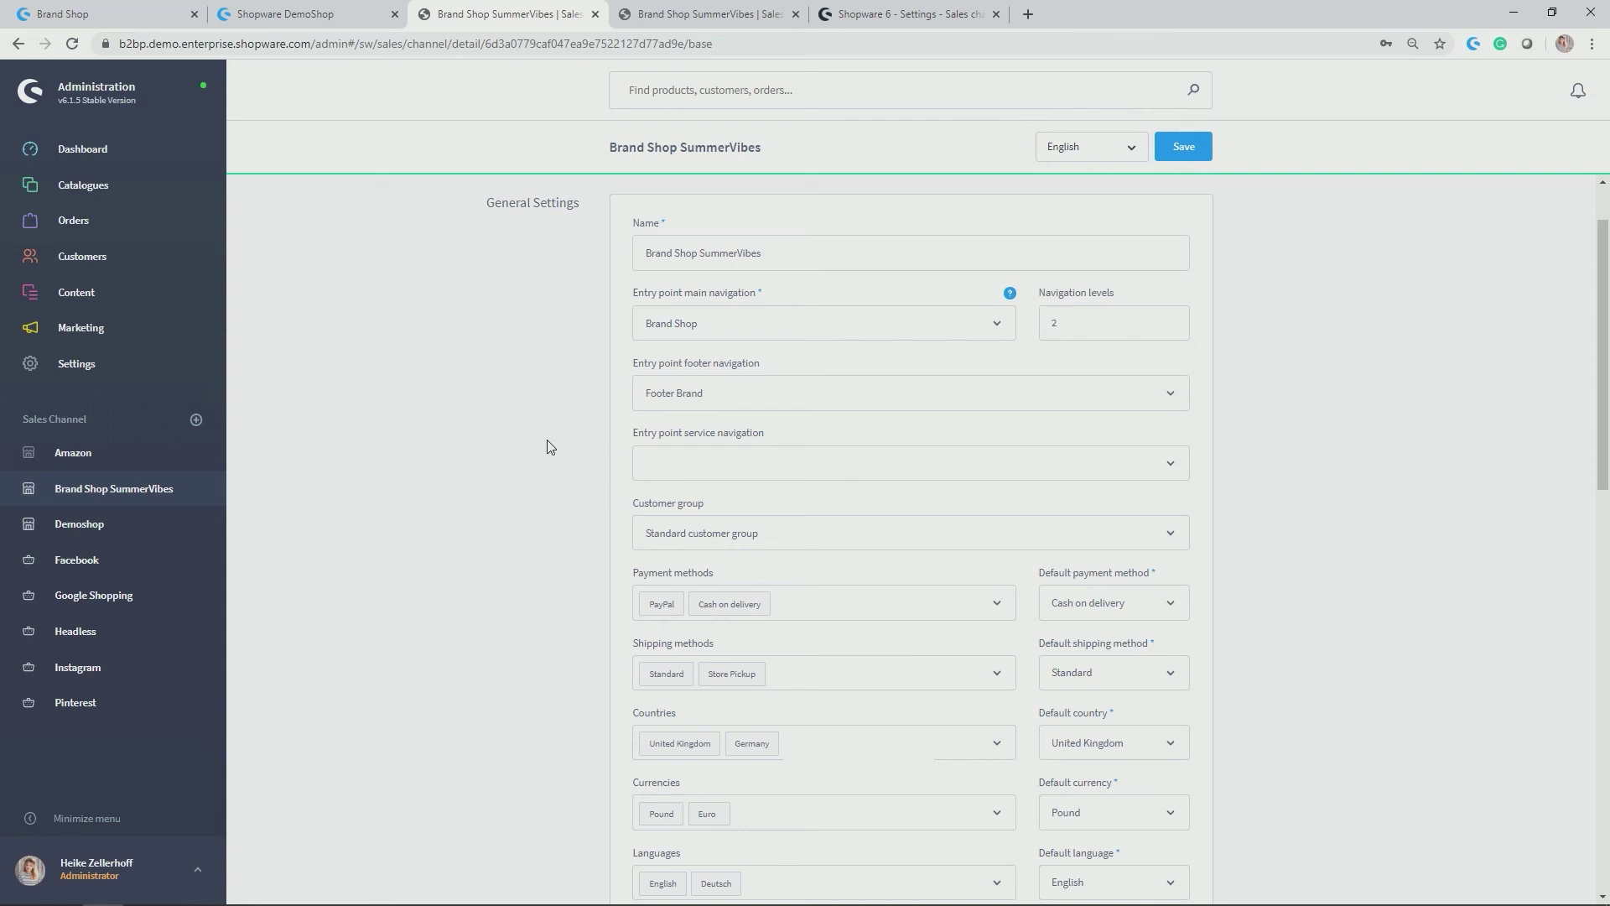
scroll(546, 446, "up", 1)
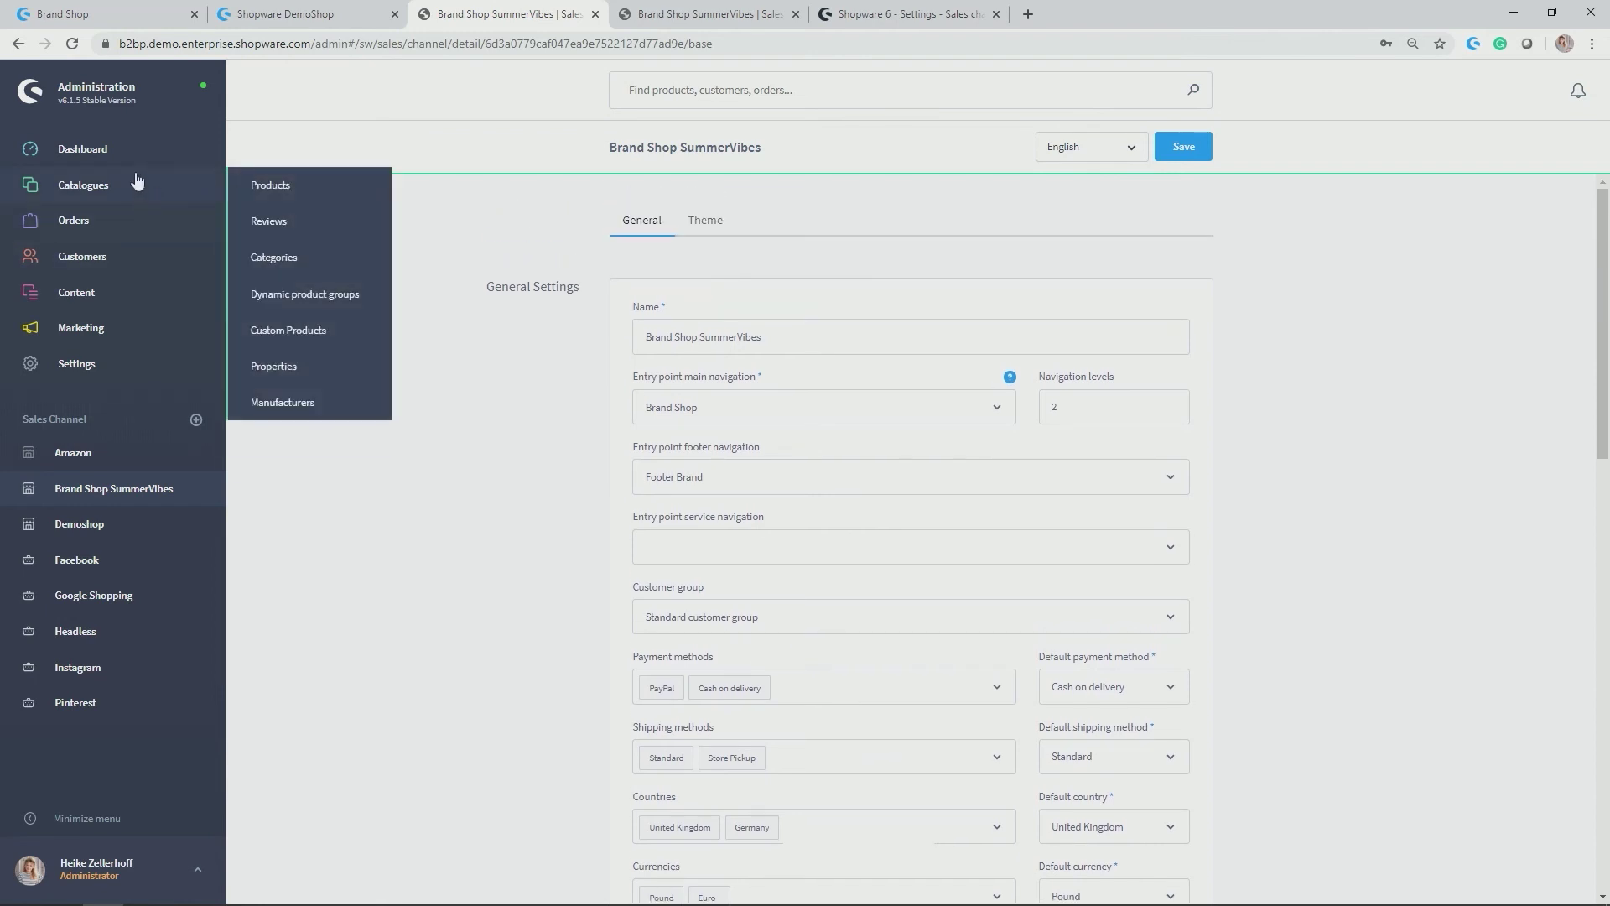
left_click(83, 185)
Open Test Category under Catalogue Brand Shop > Brand Shop and view its Deutsch name 'Test Kategorie'.
left_click(94, 281)
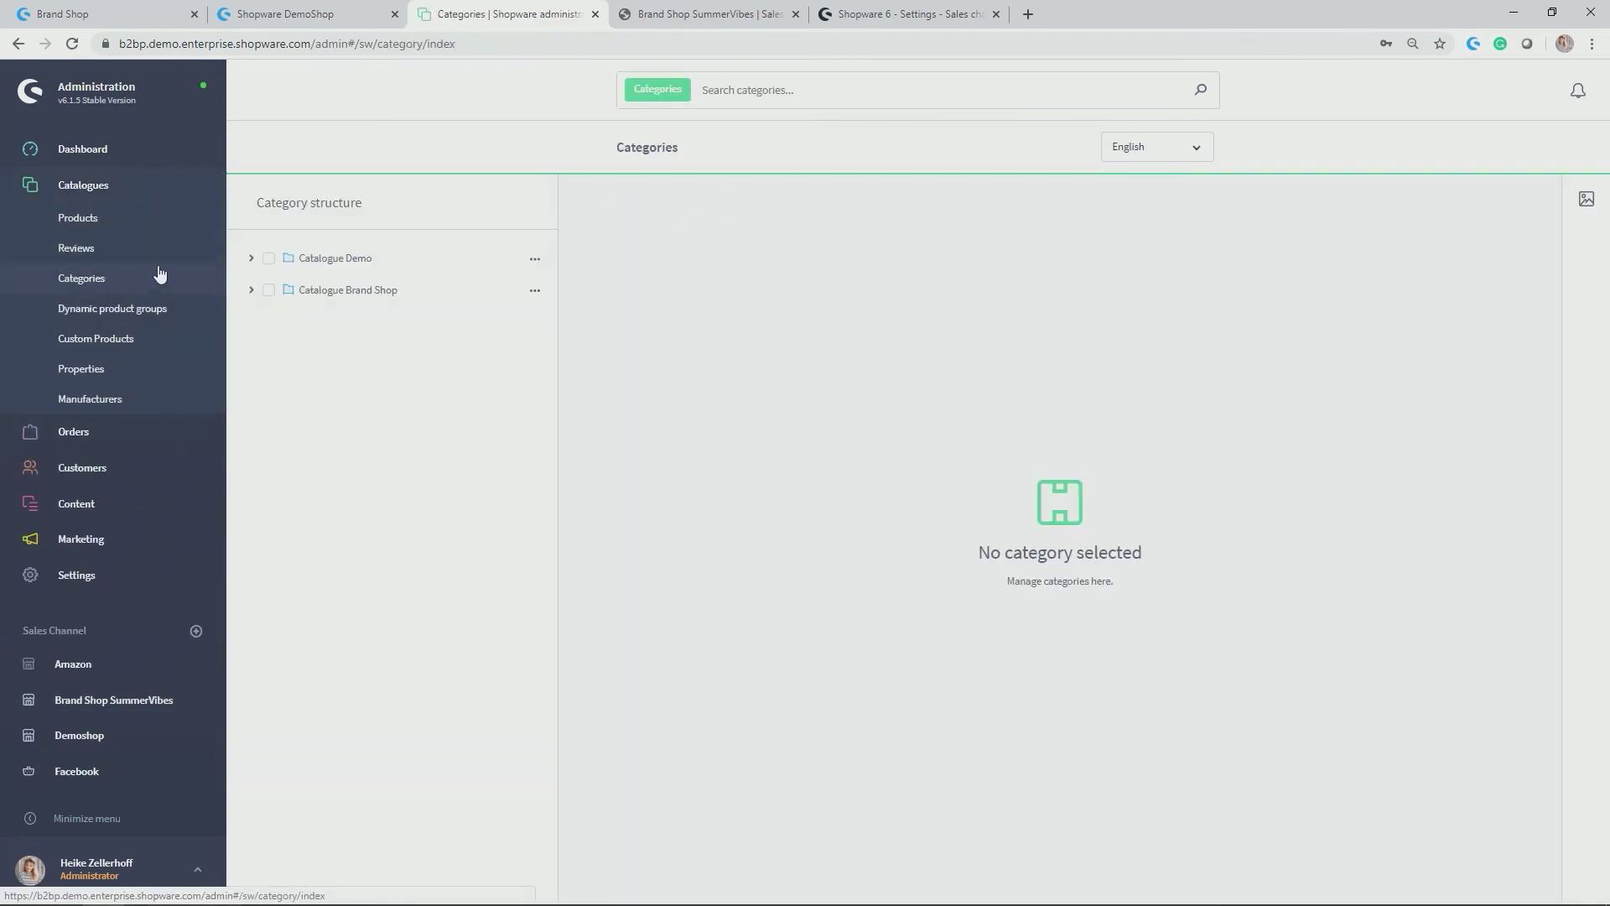
left_click(250, 291)
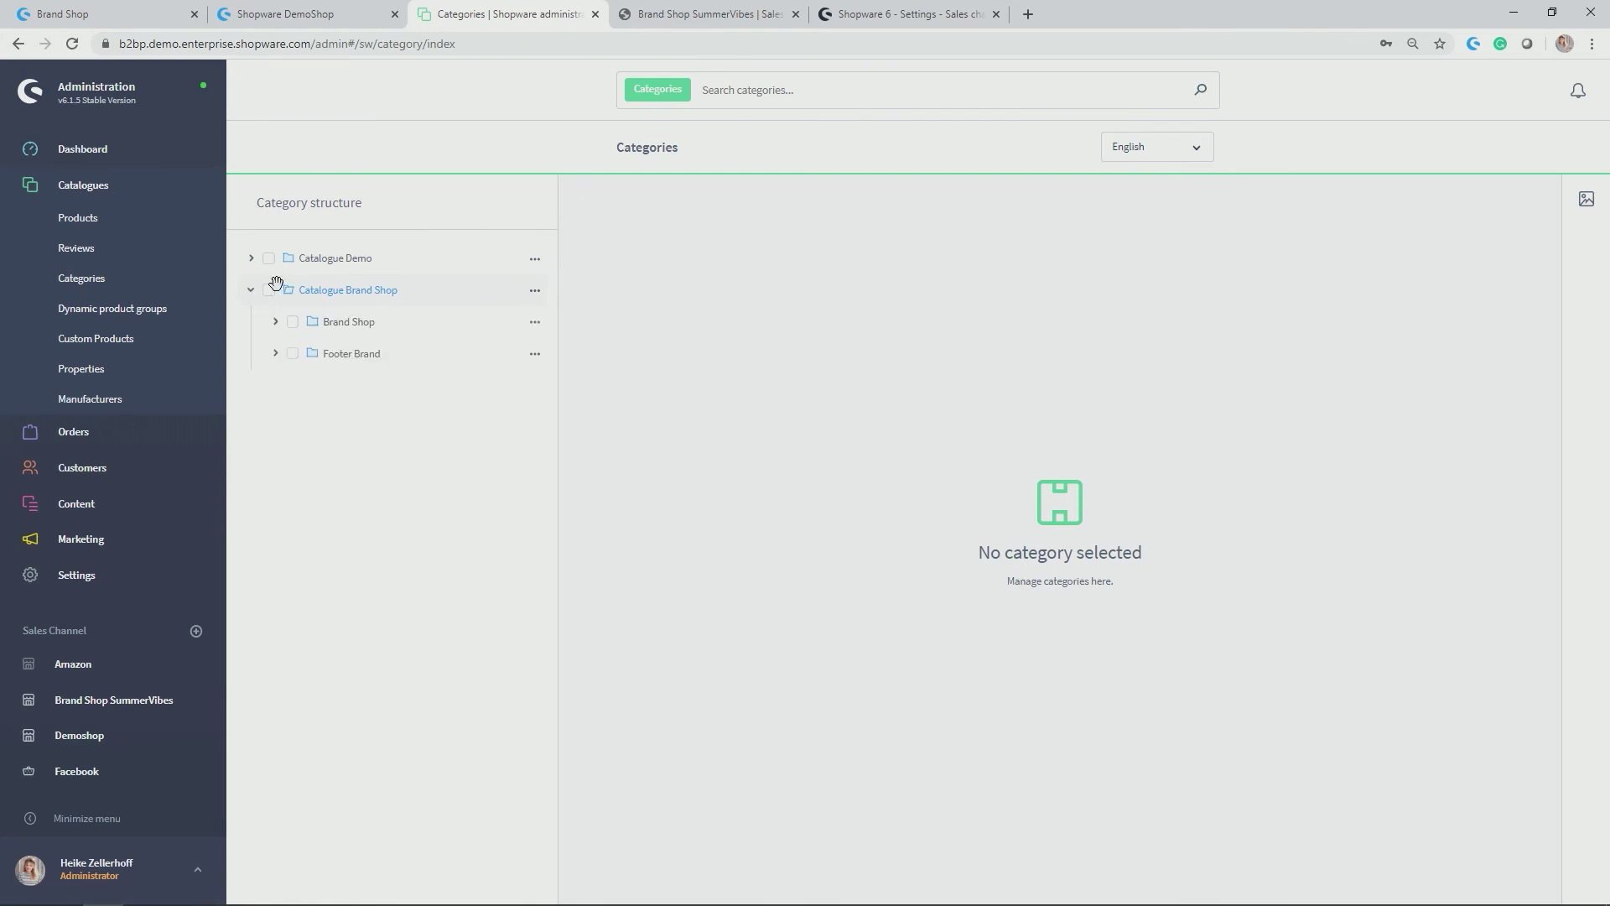
left_click(274, 326)
left_click(382, 353)
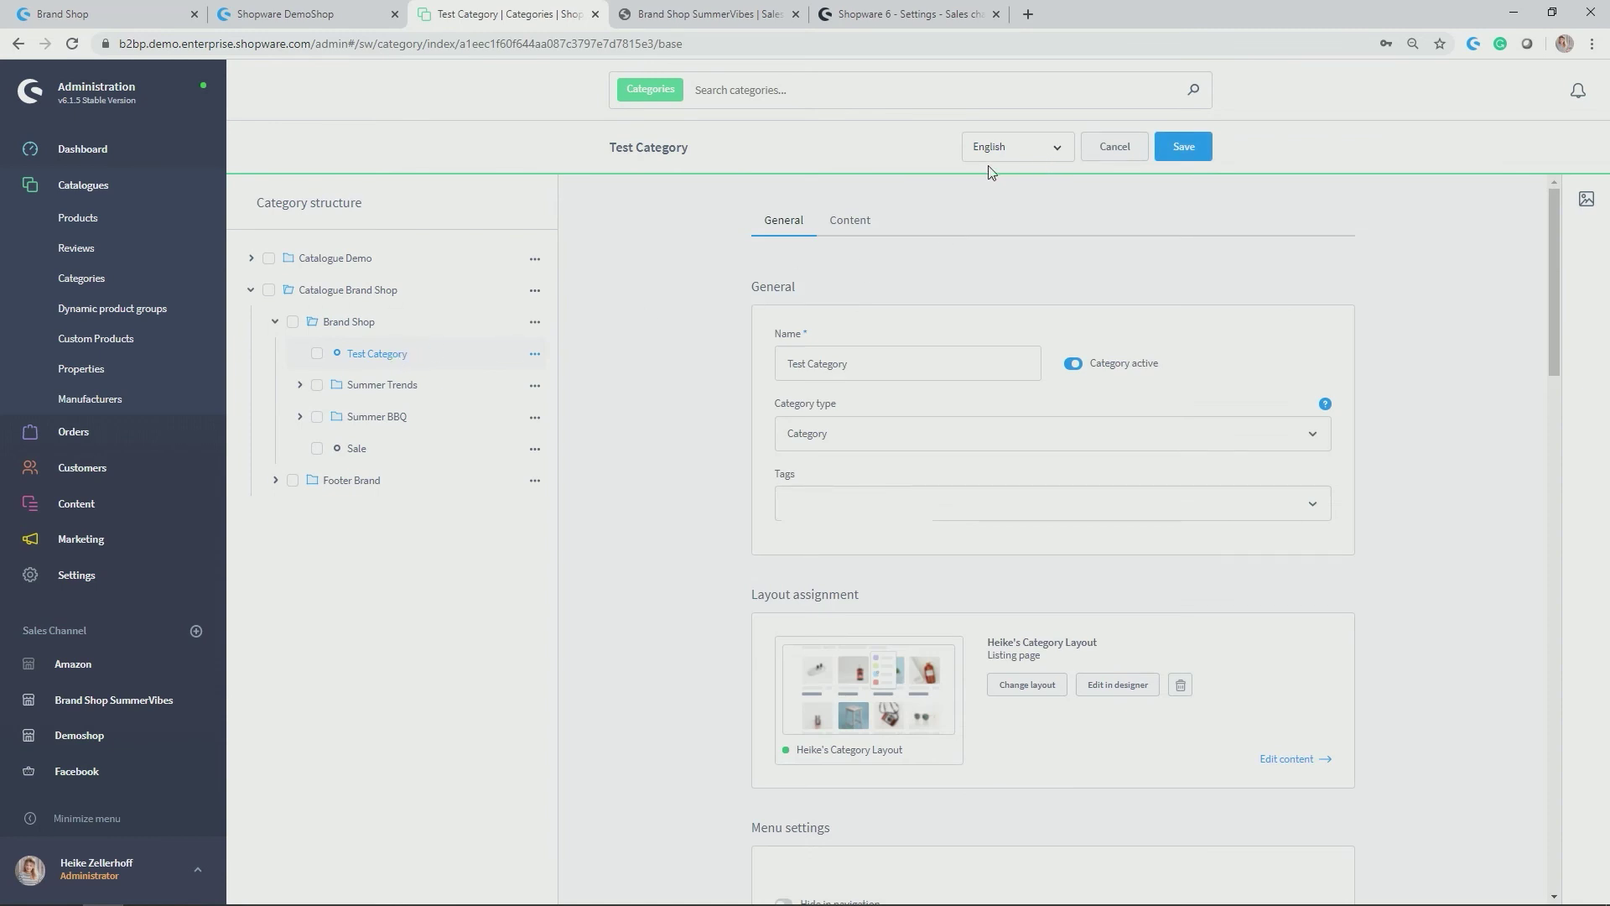
left_click(1055, 156)
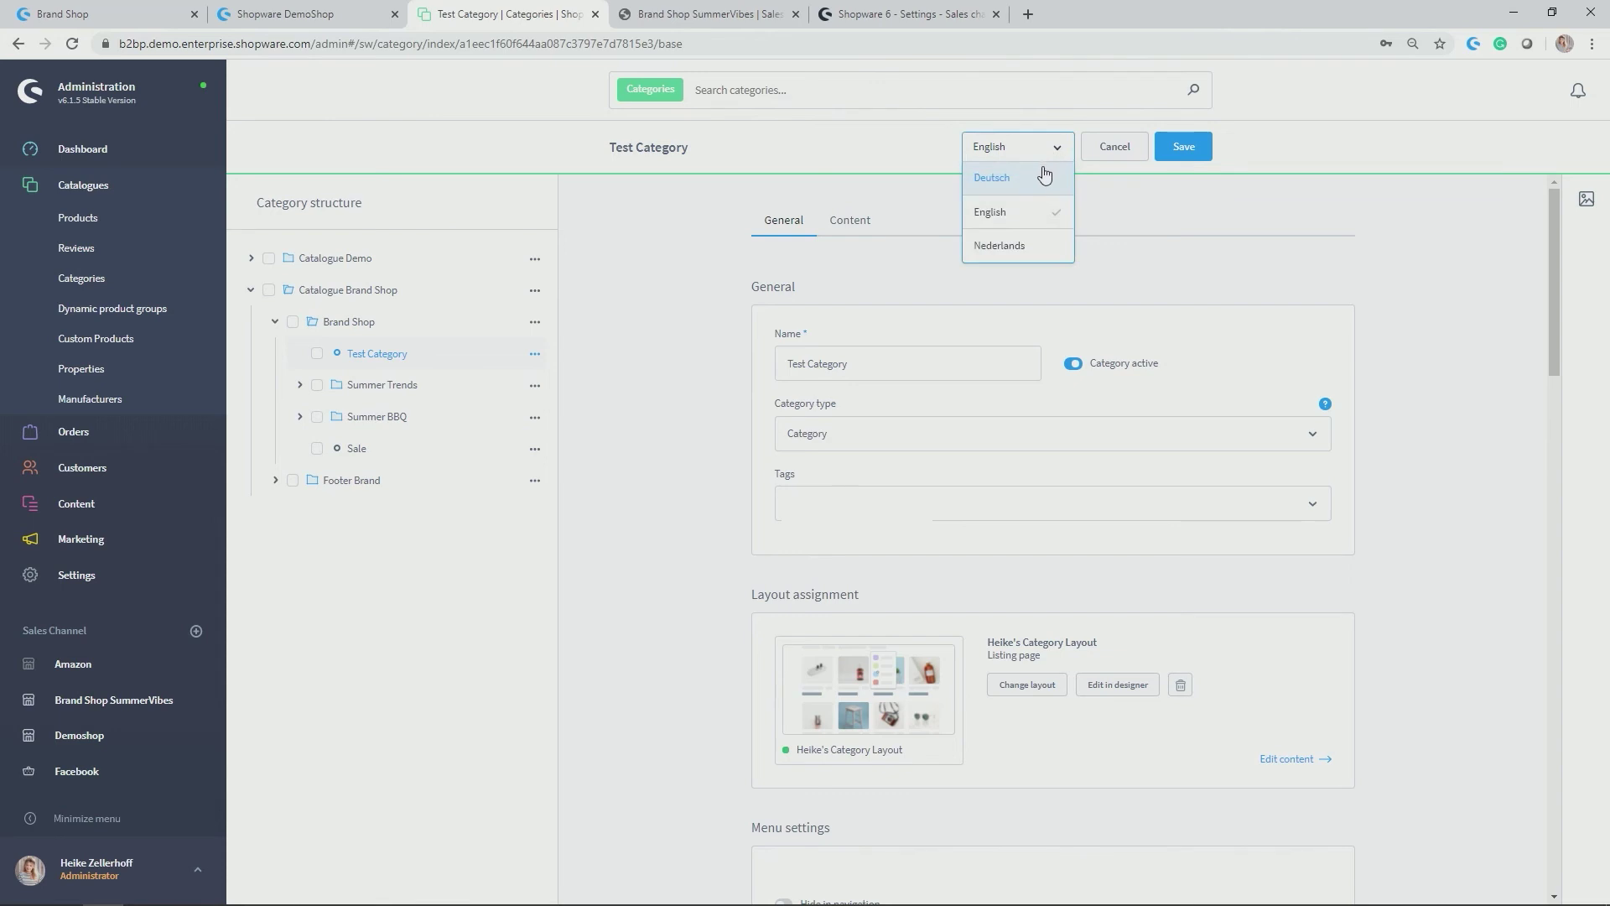
left_click(996, 183)
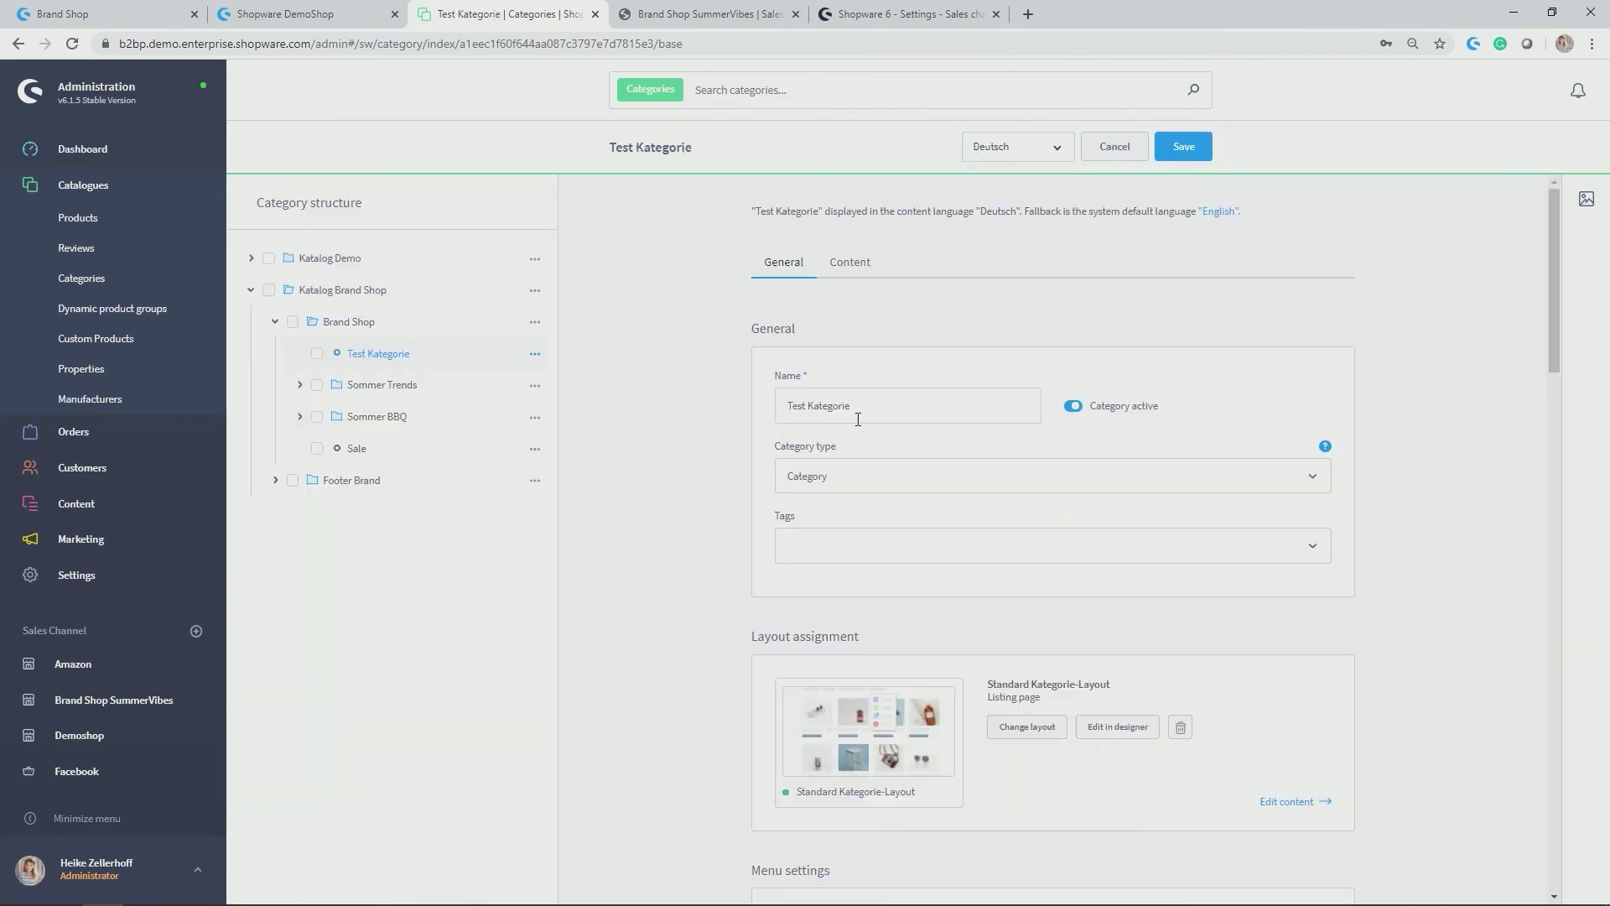
left_click_drag(852, 407, 784, 406)
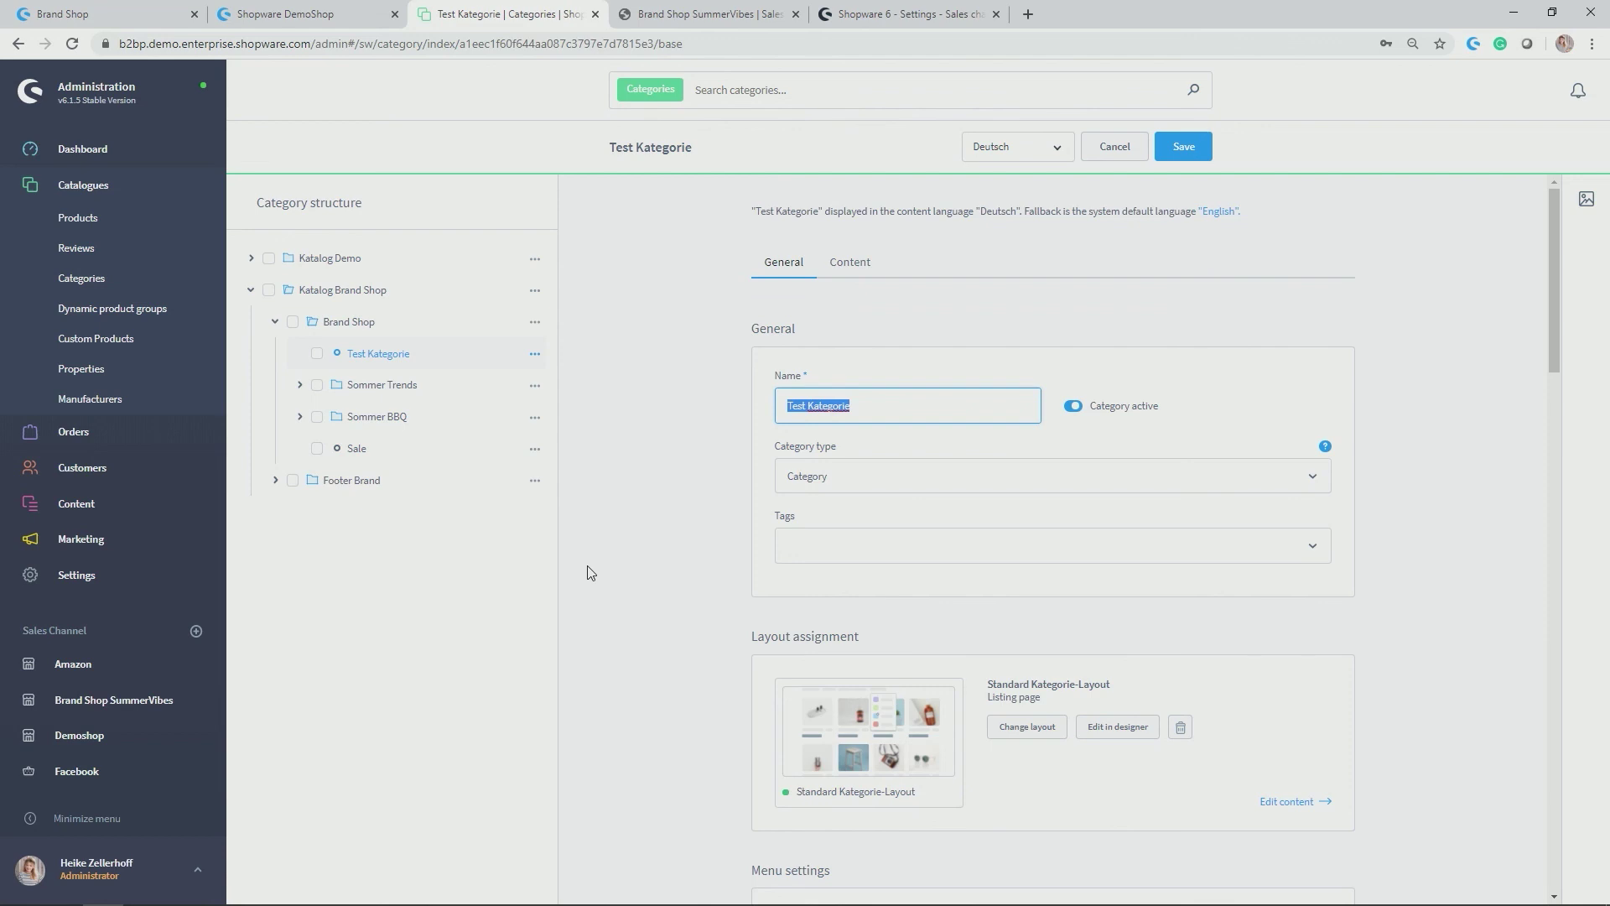
Switch to the 'Shopware 6 - Settings - Sales channel' documentation page.
left_click(897, 22)
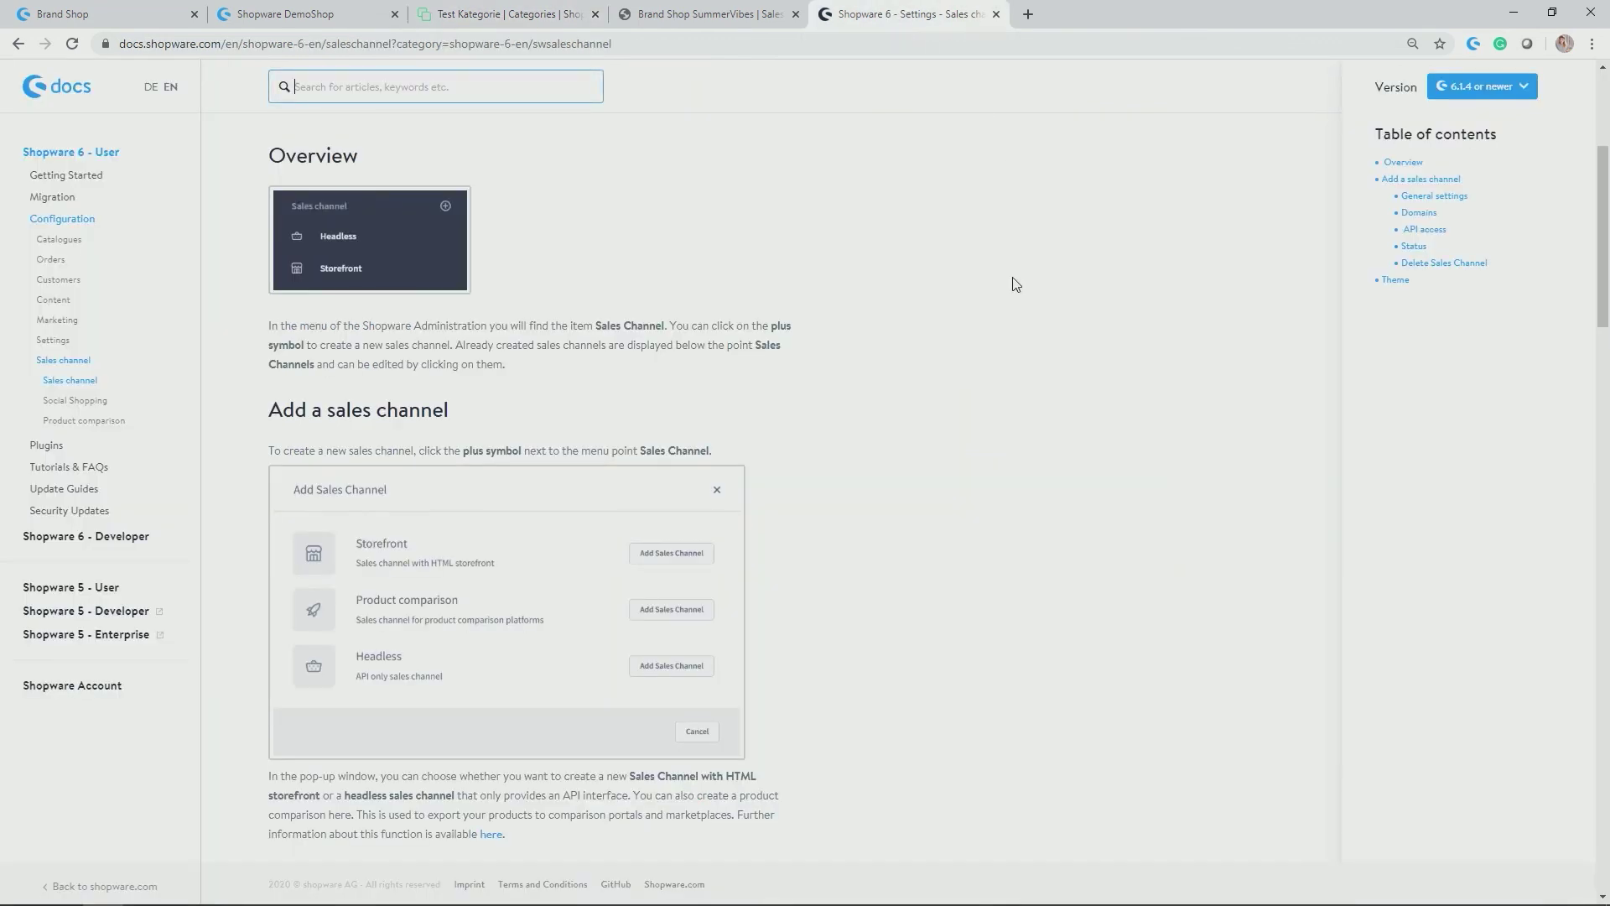